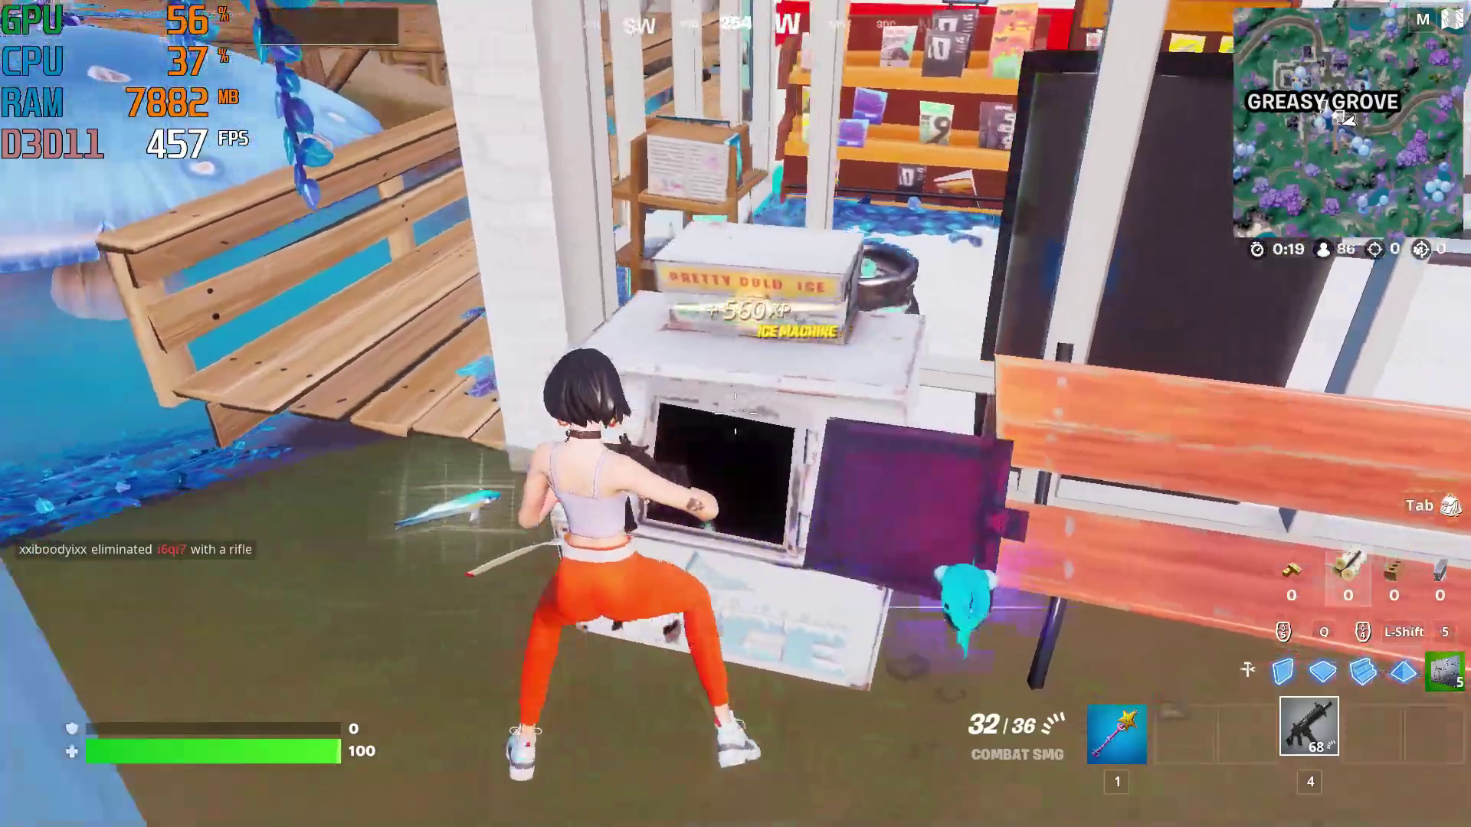
{"action": "key", "text": "w"}
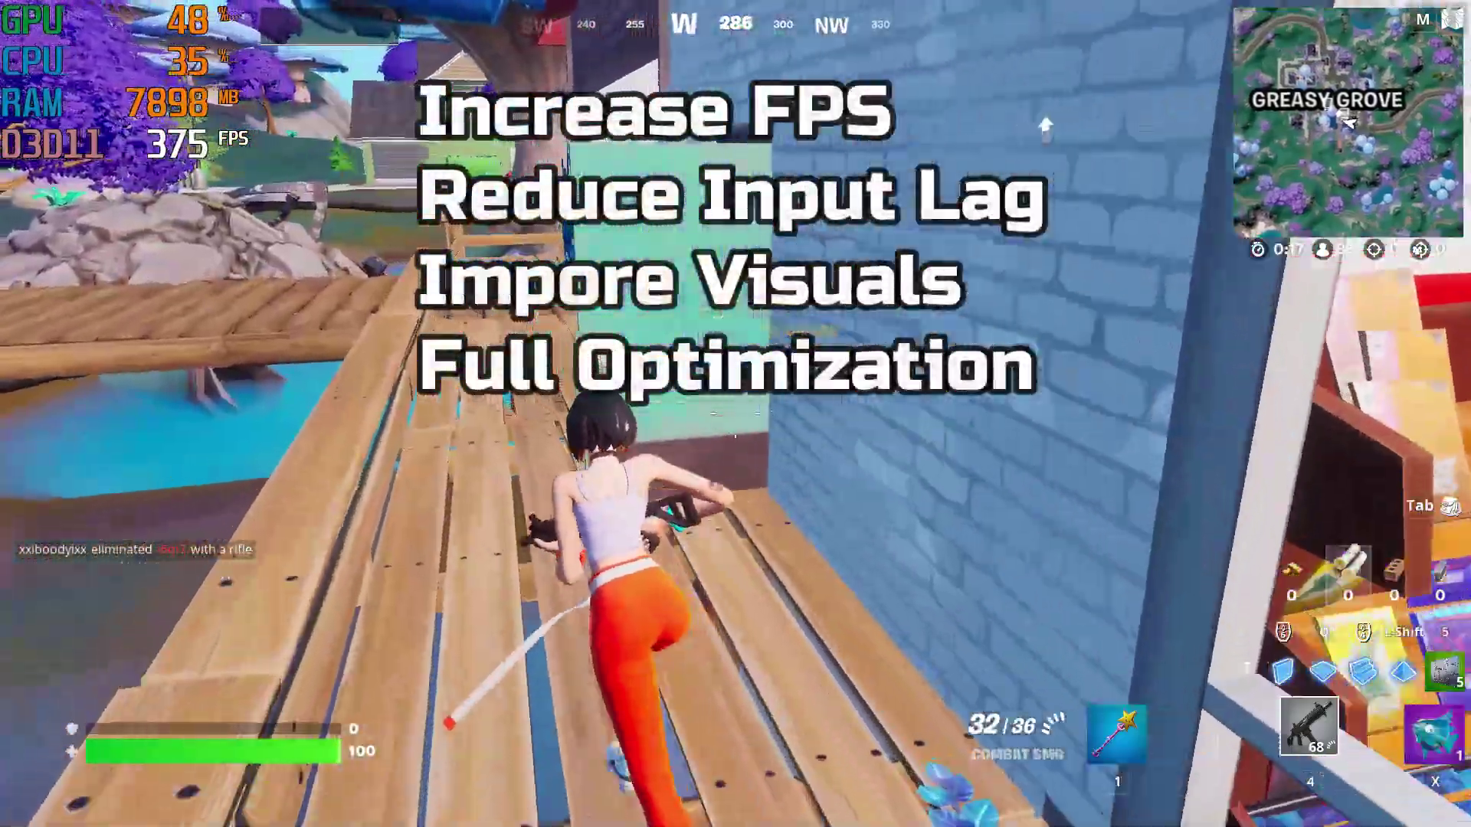
{"action": "key", "text": "w"}
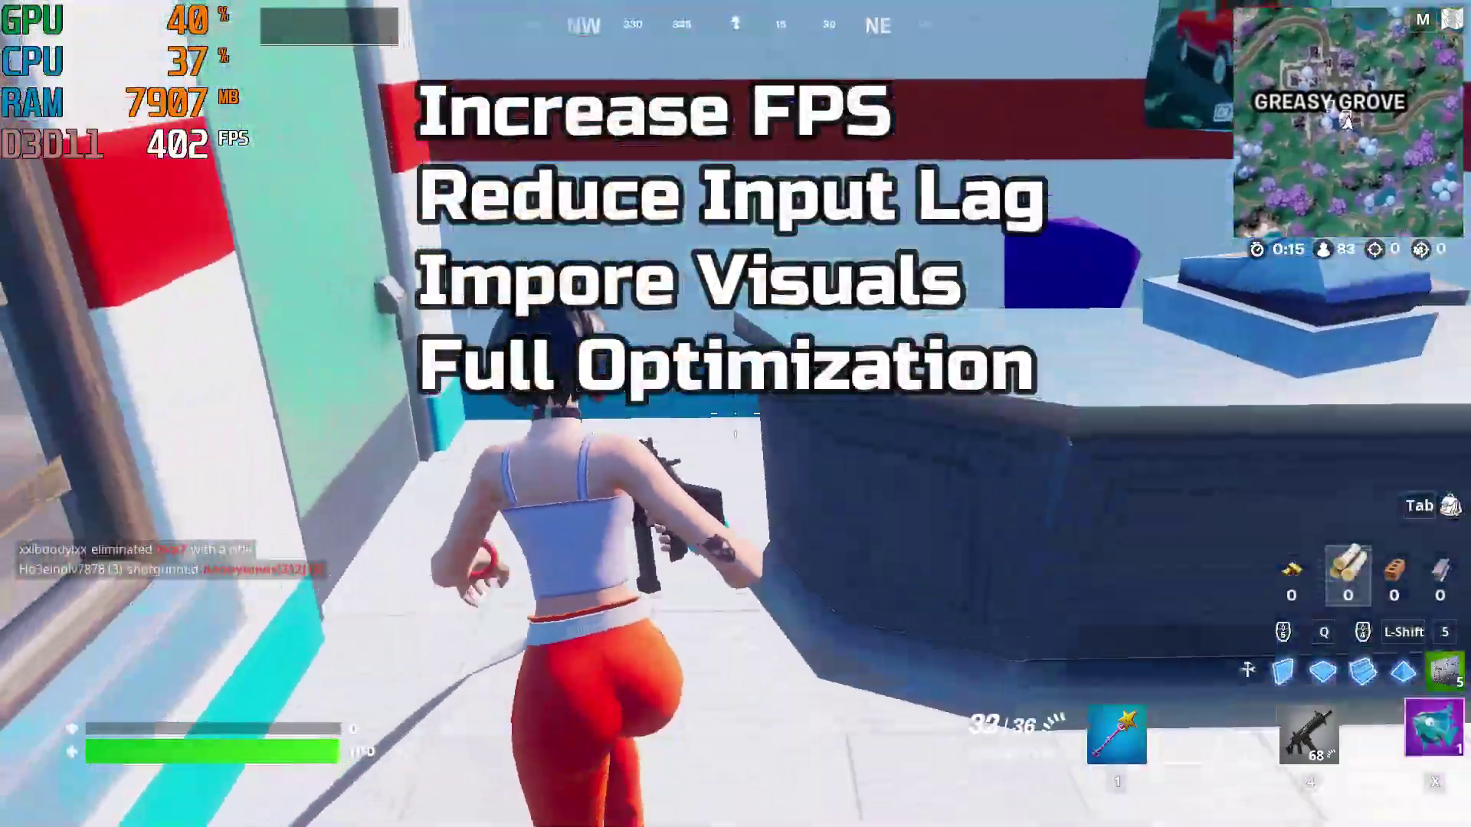
{"action": "key", "text": "x"}
{"action": "left_click", "coordinate": [736, 414]}
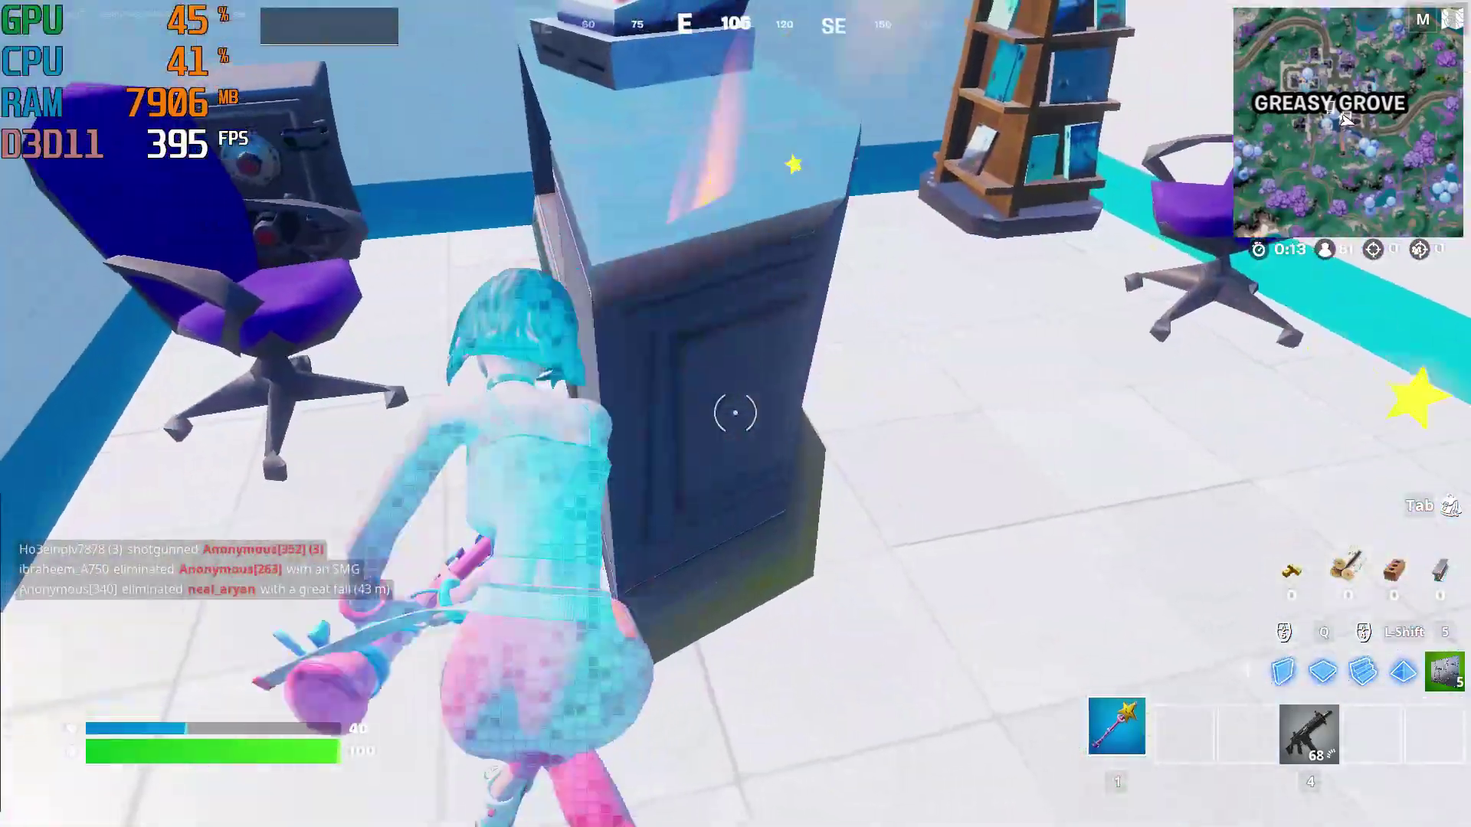
{"action": "left_click", "coordinate": [736, 413]}
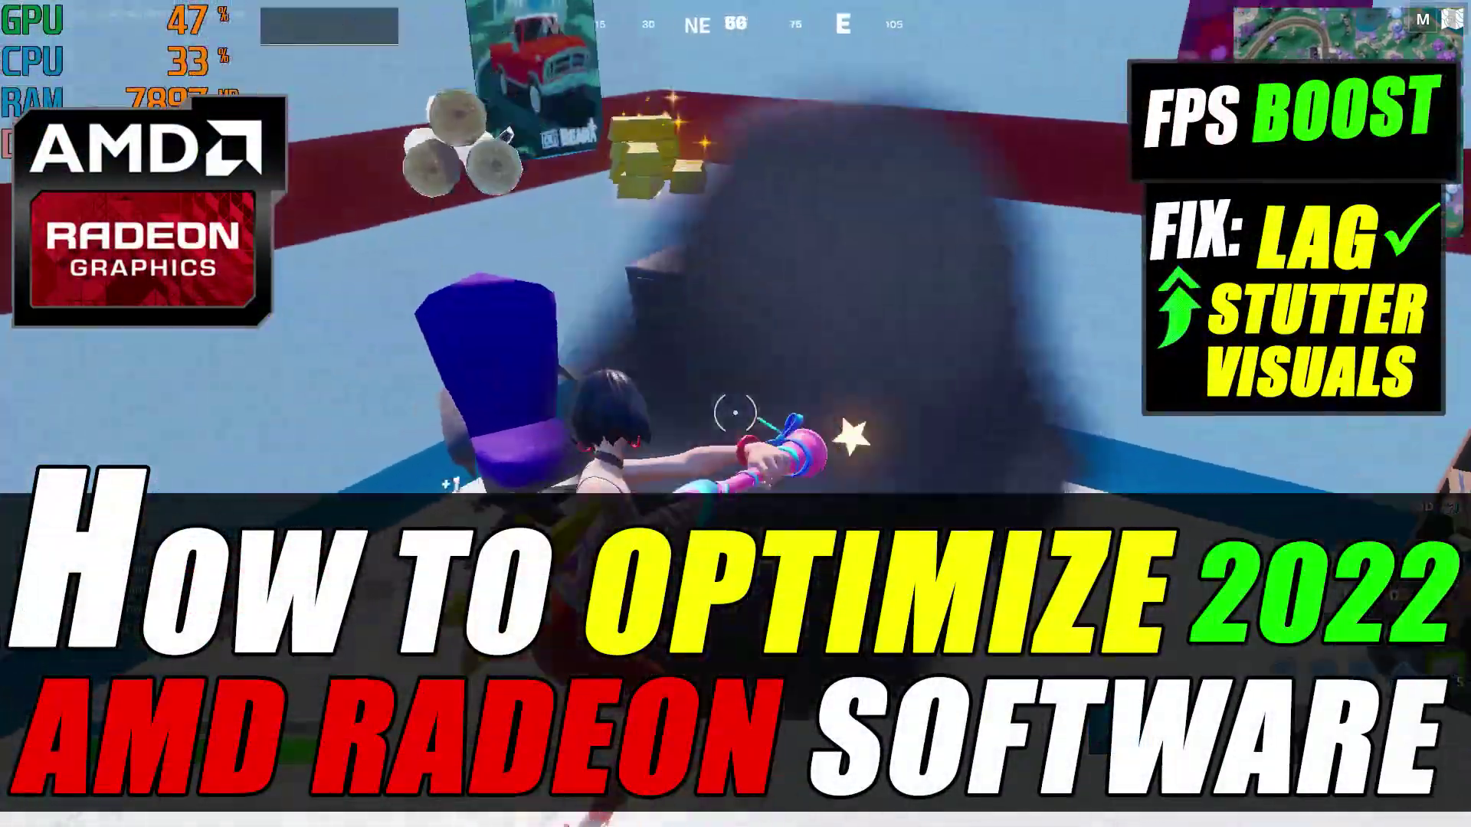
{"action": "left_click", "coordinate": [736, 414]}
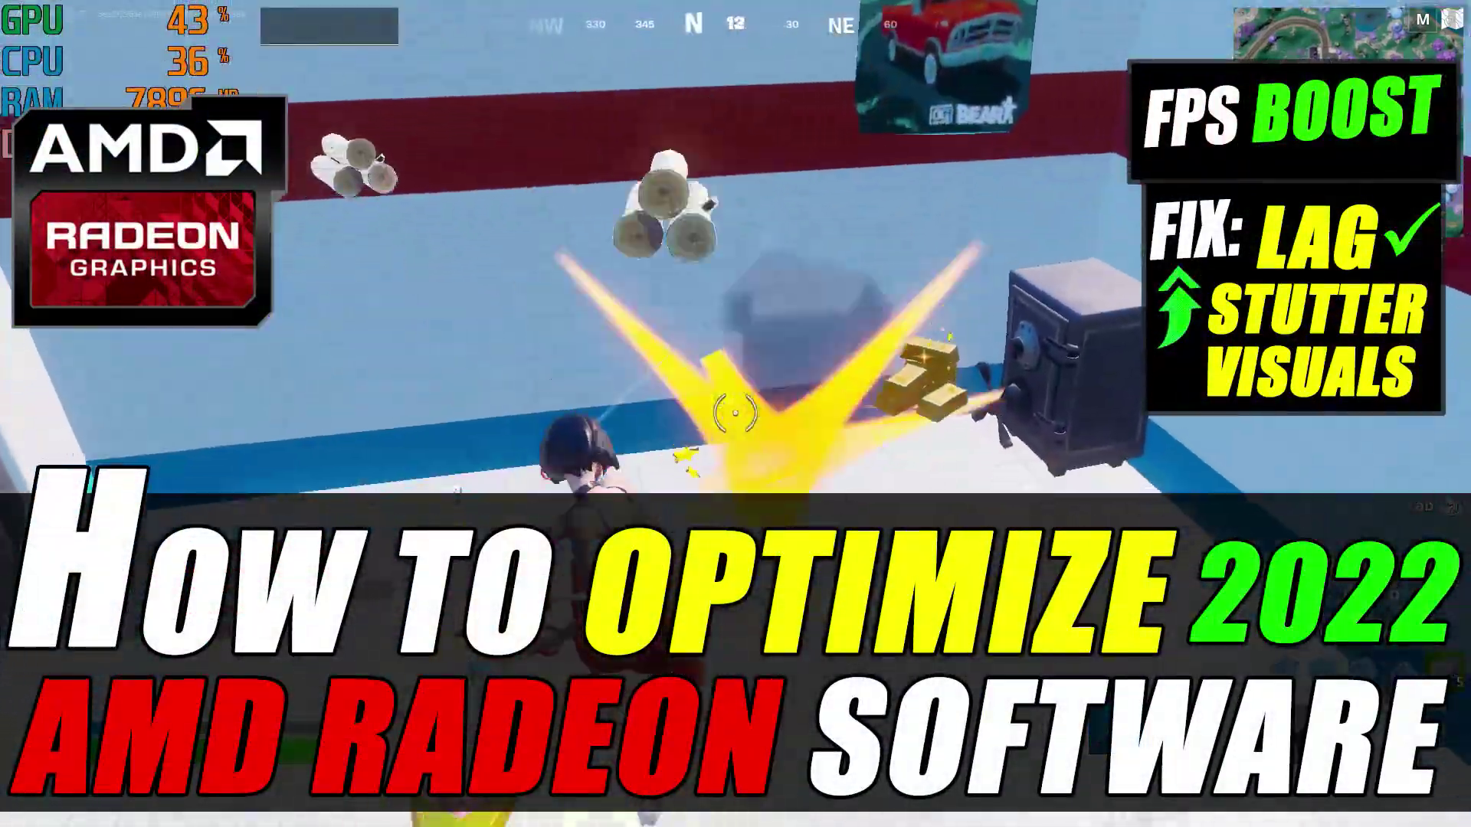
{"action": "key", "text": "w"}
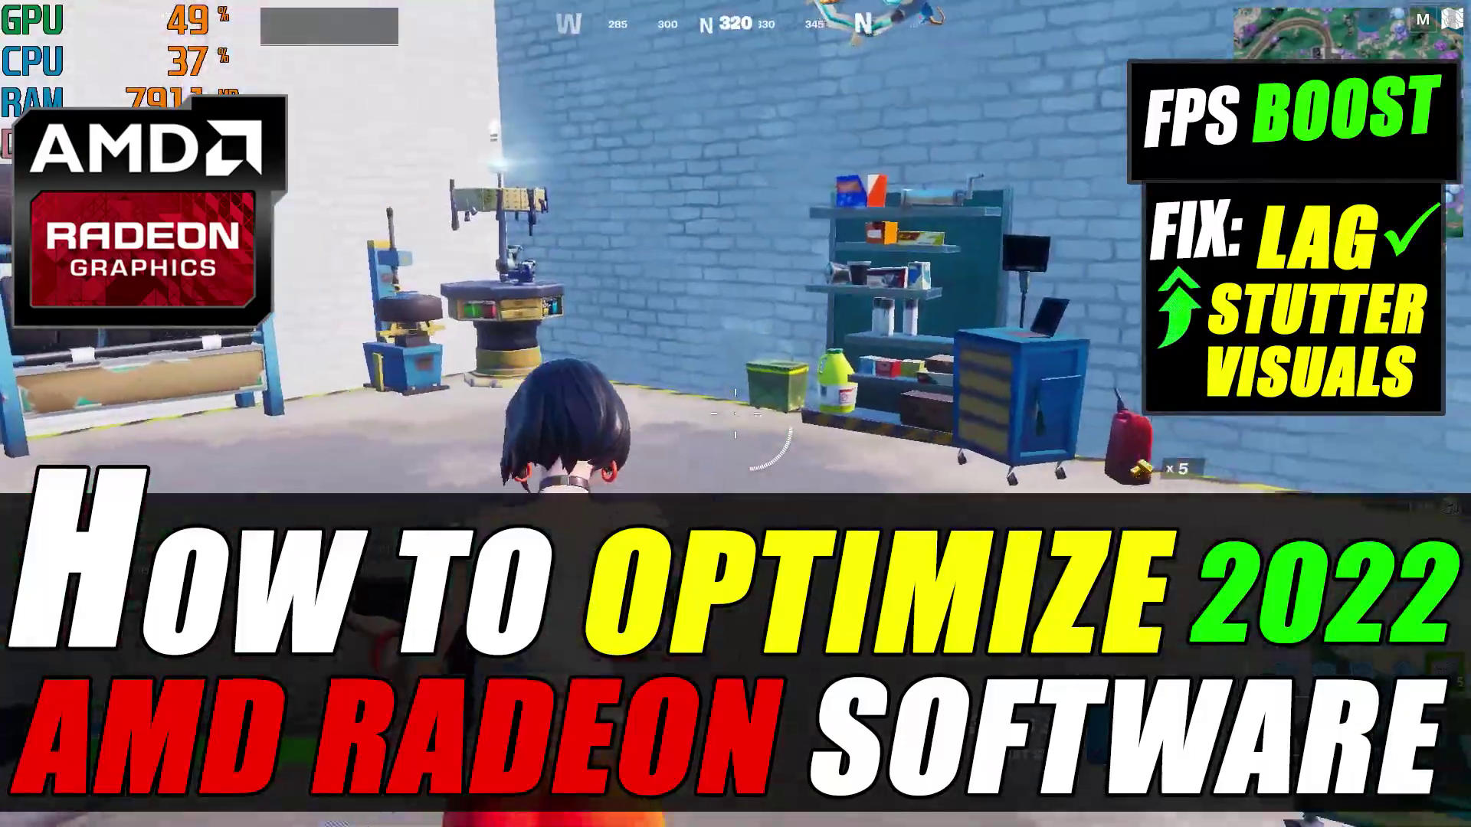
{"action": "key", "text": "w"}
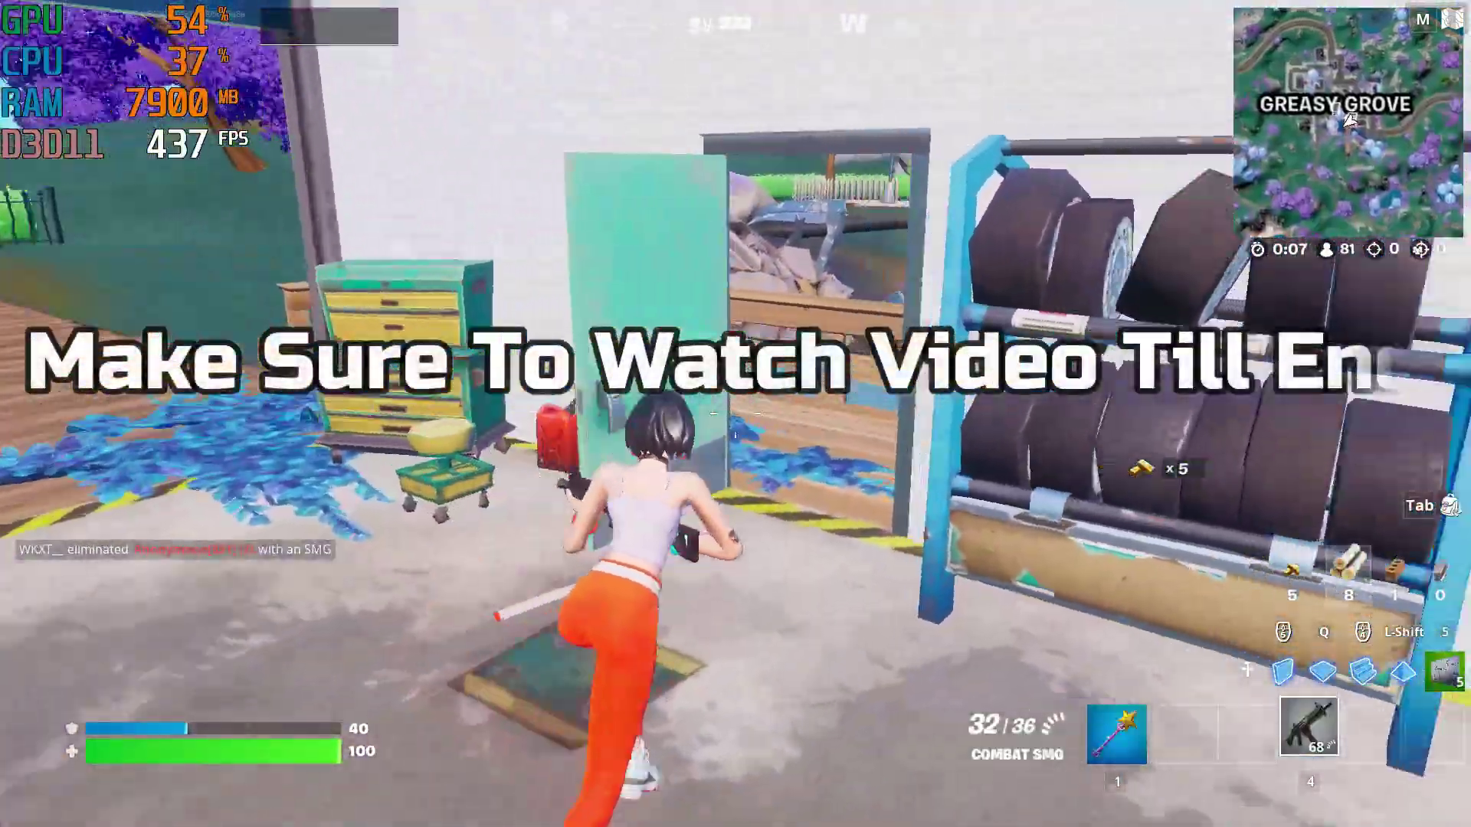
{"action": "key", "text": "w"}
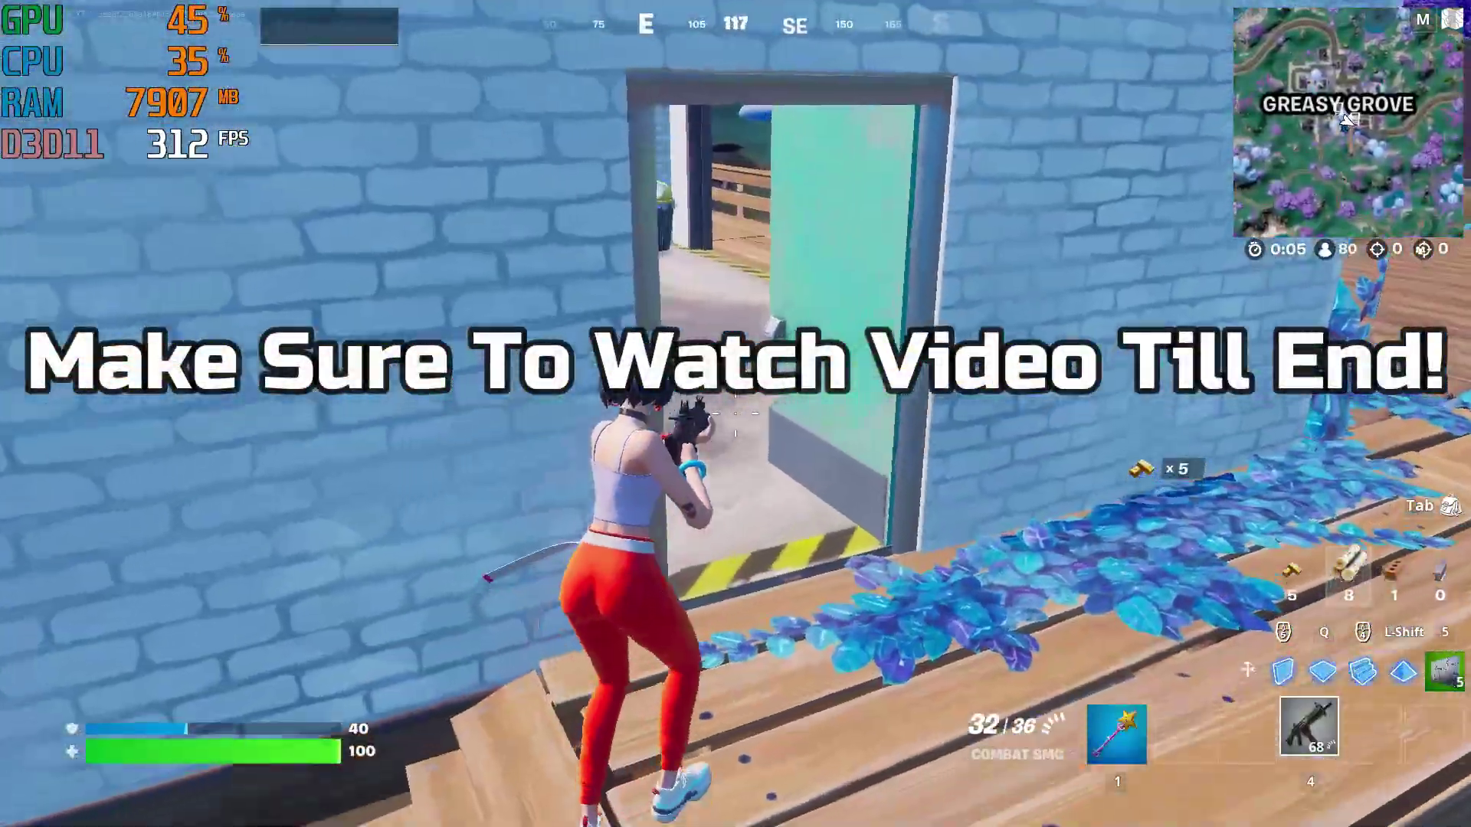
{"action": "key", "text": "w"}
{"action": "key", "text": "w"}
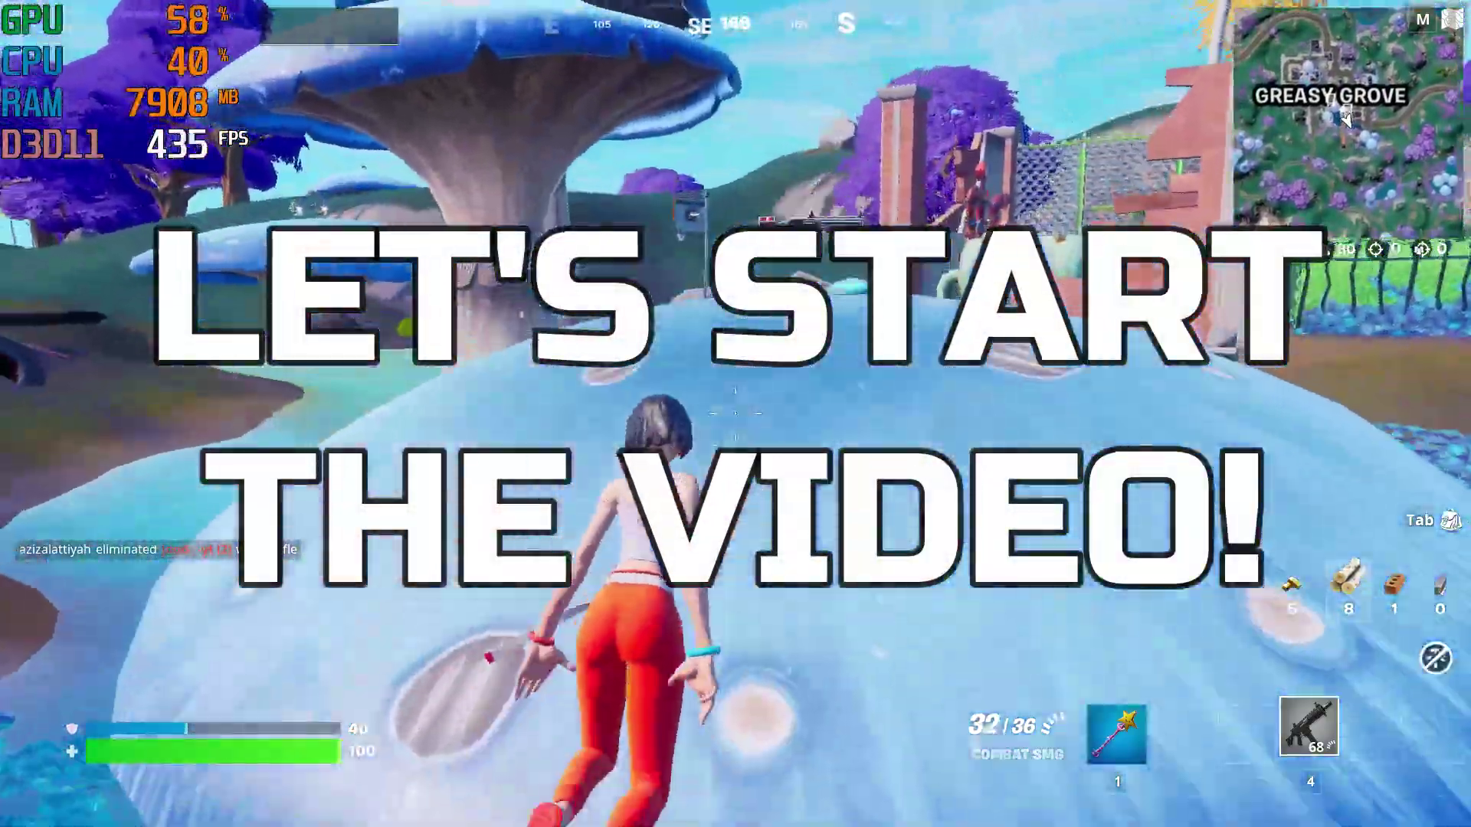
{"action": "key", "text": "w"}
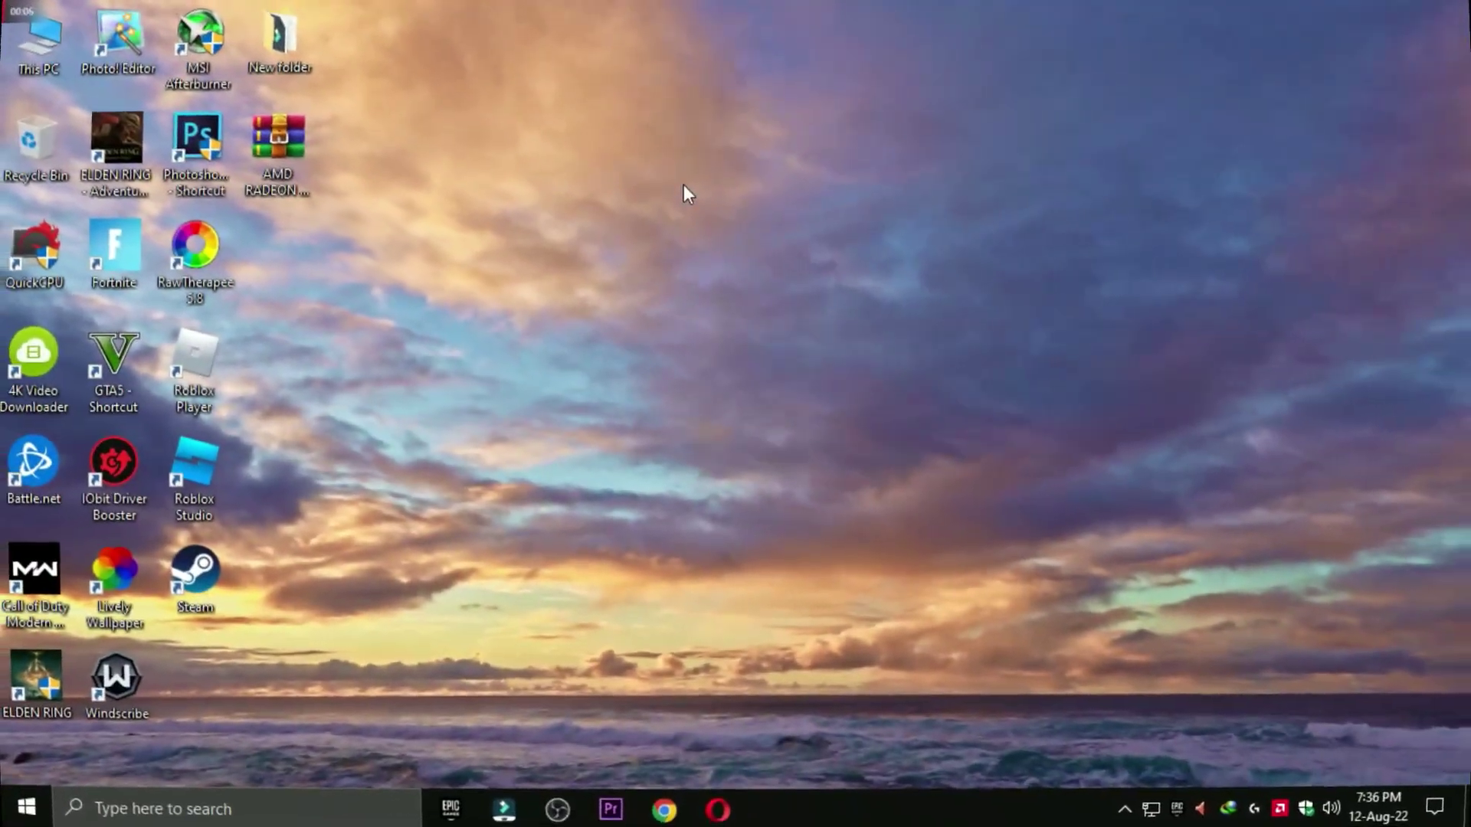
Step: Check the driver version and update settings on the System page of AMD Software: Adrenalin Edition, then close it
{"action": "right_click", "coordinate": [684, 188]}
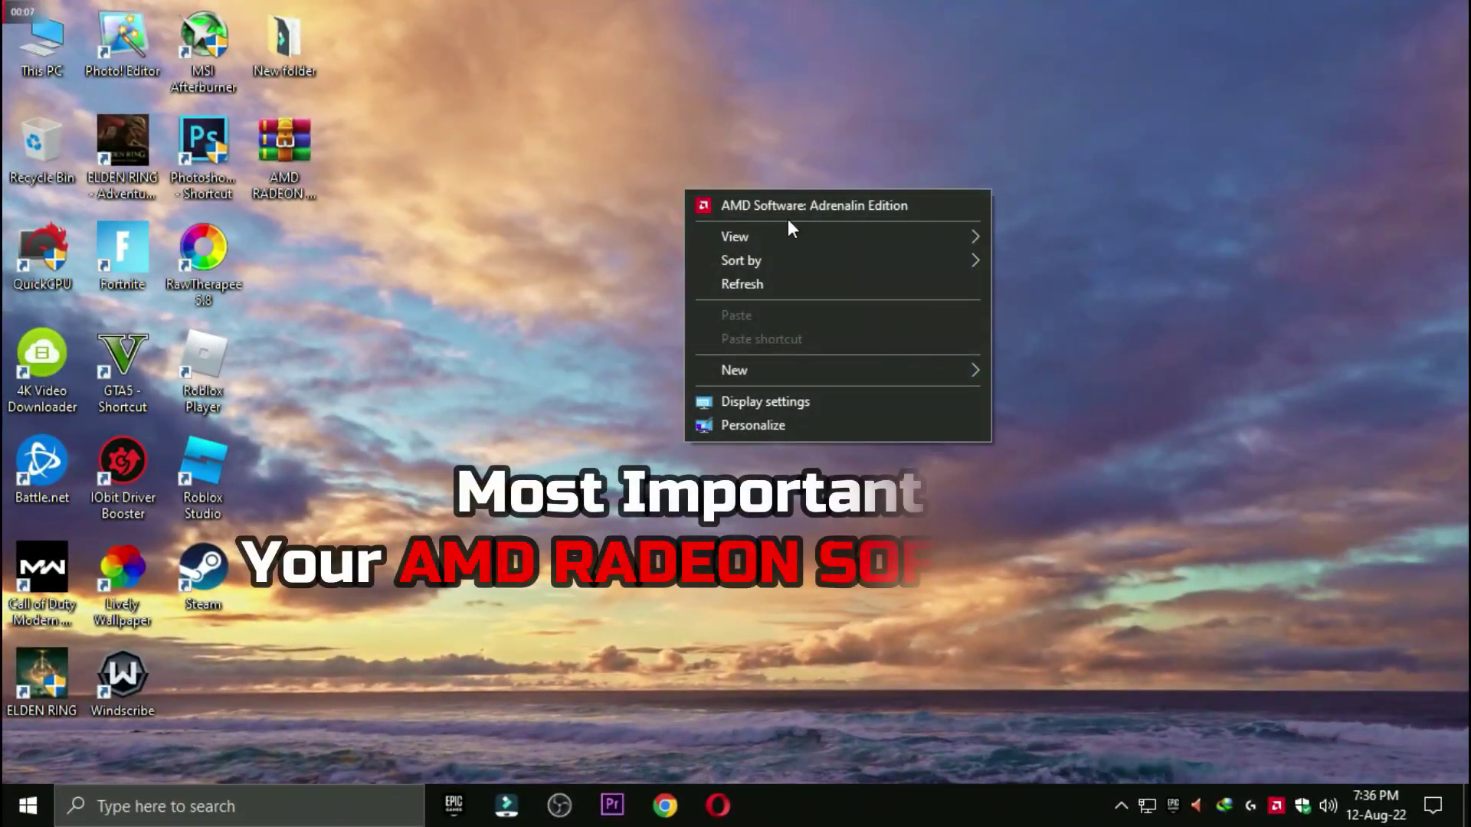
{"action": "left_click", "coordinate": [822, 207]}
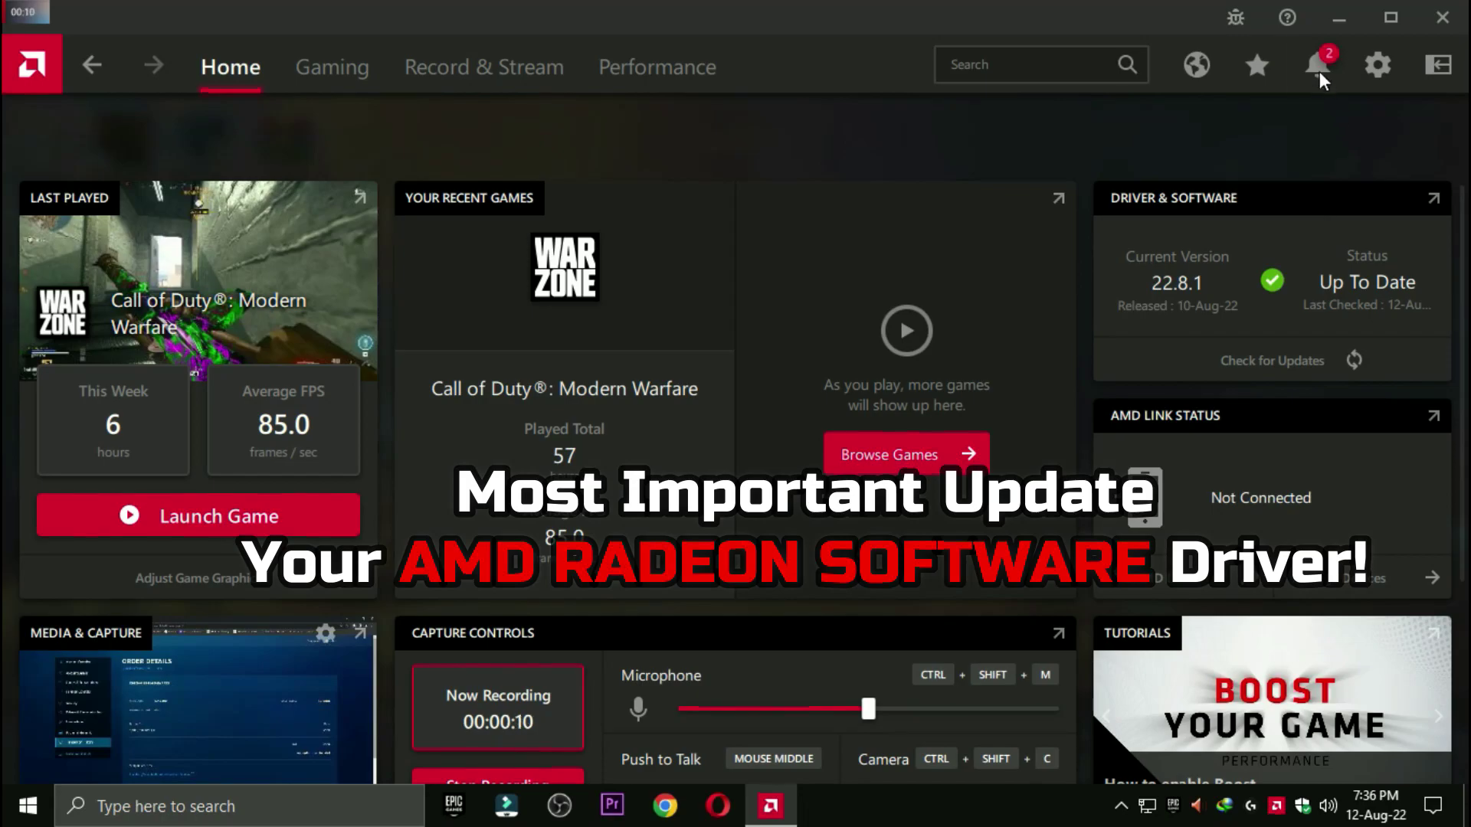
{"action": "left_click", "coordinate": [1378, 64]}
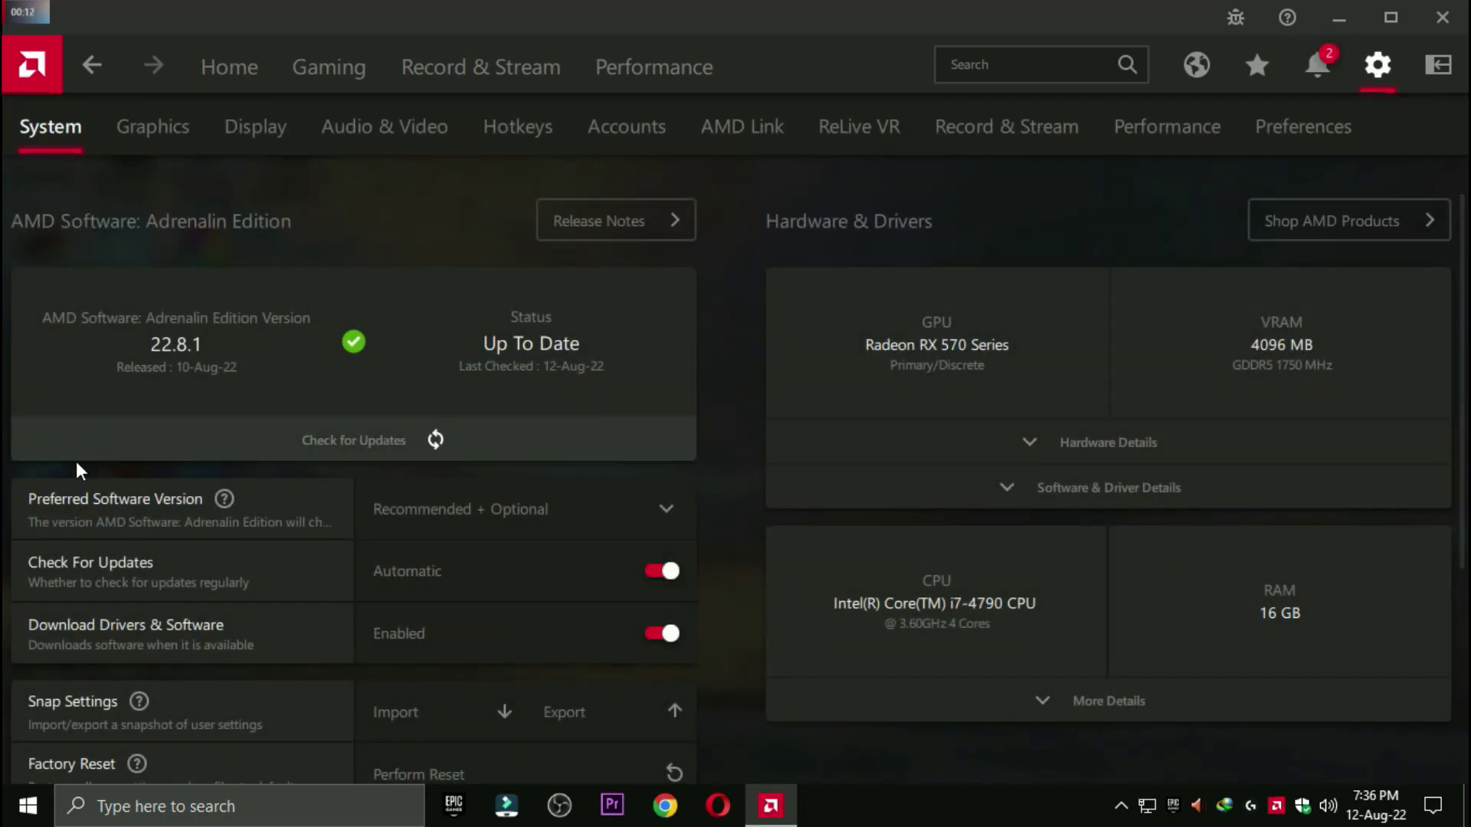
{"action": "left_click", "coordinate": [518, 515]}
{"action": "left_click", "coordinate": [484, 627]}
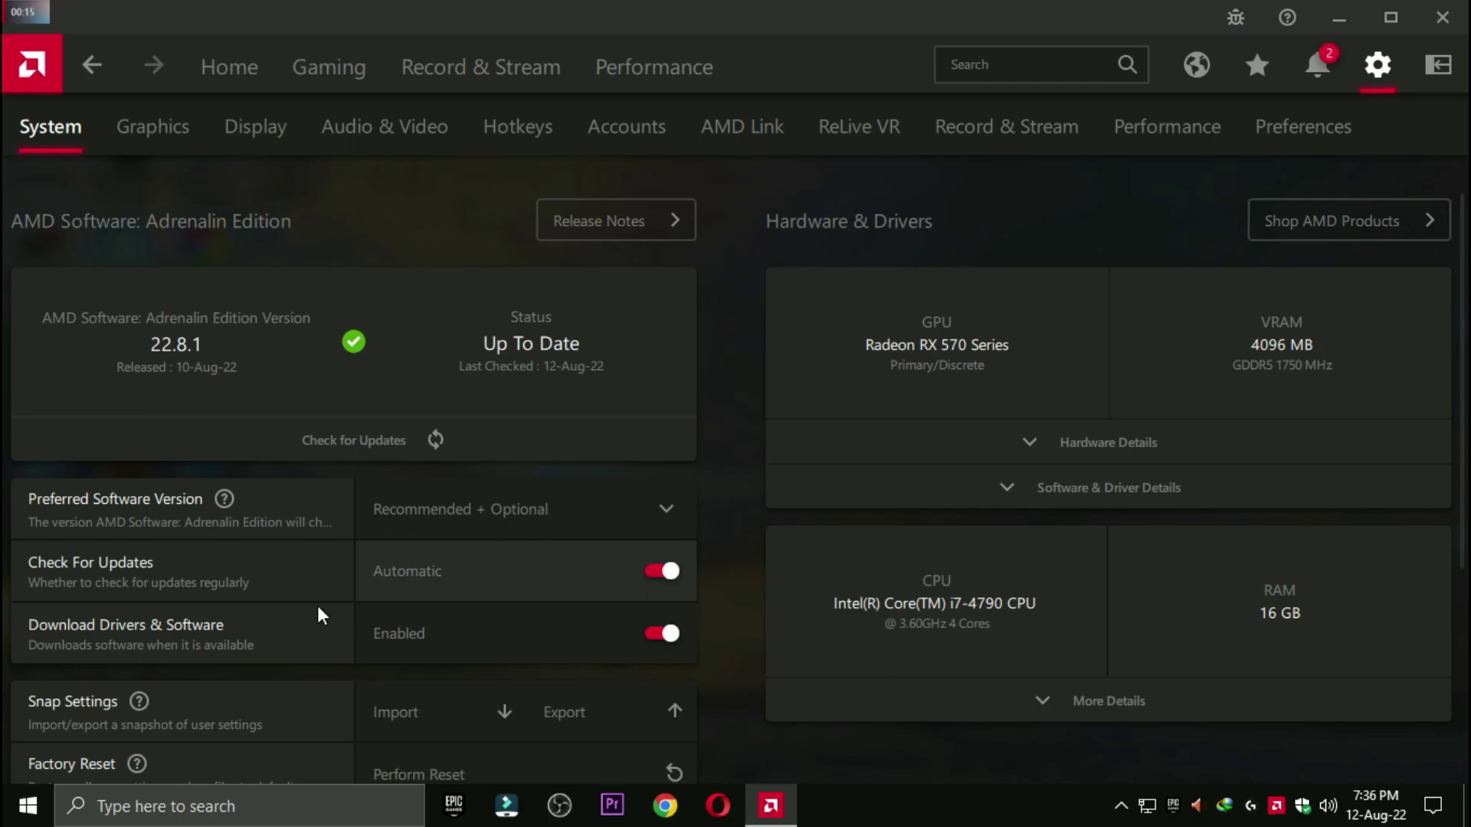
{"action": "left_click", "coordinate": [274, 73]}
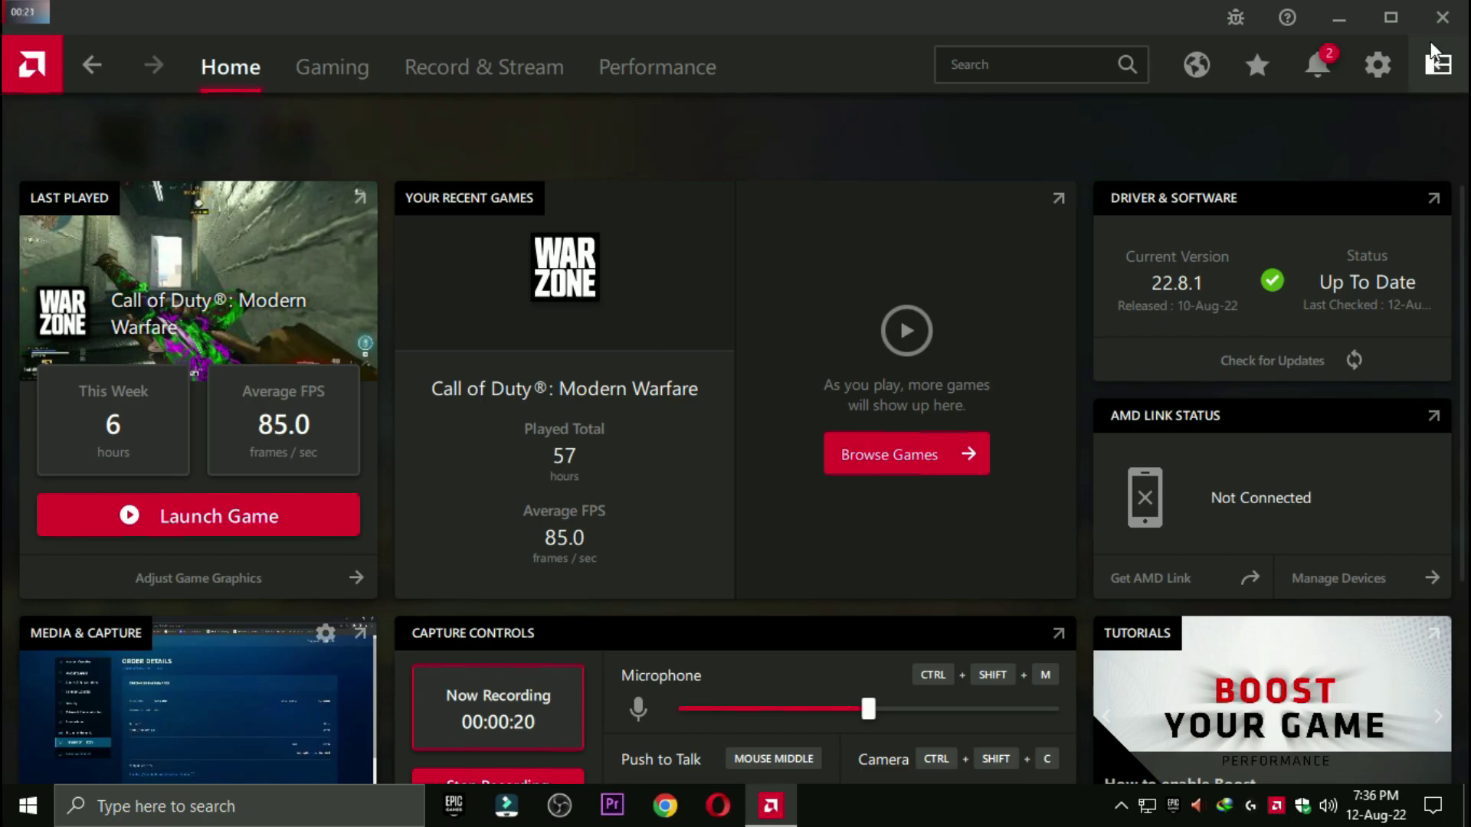
{"action": "left_click", "coordinate": [1438, 61]}
Step: Extract the AMD Radeon software optimize pack archive onto the desktop and move the archive to the Recycle Bin
{"action": "left_click_drag", "start_coordinate": [354, 220], "coordinate": [751, 267]}
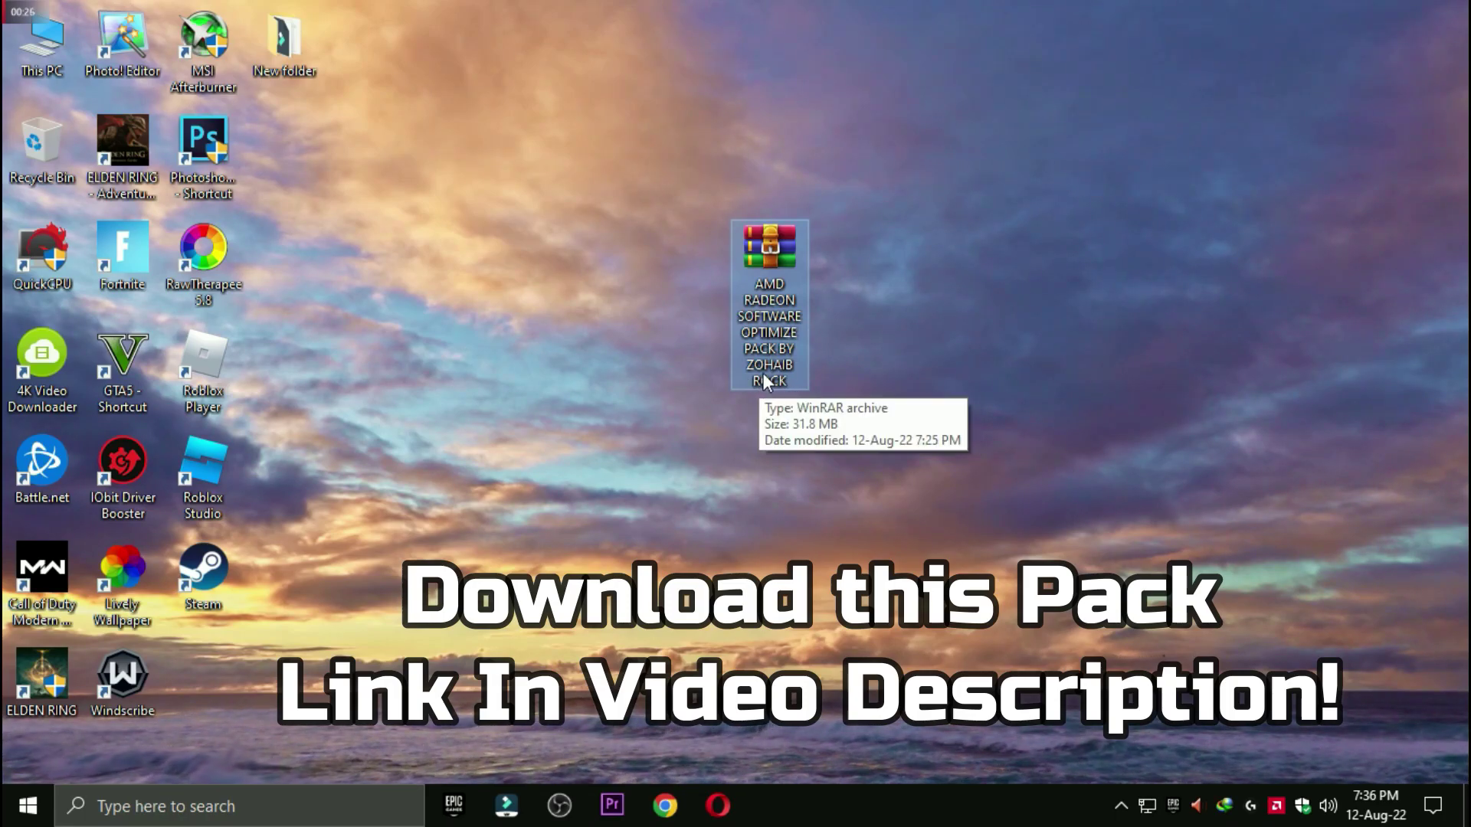
{"action": "right_click", "coordinate": [748, 282]}
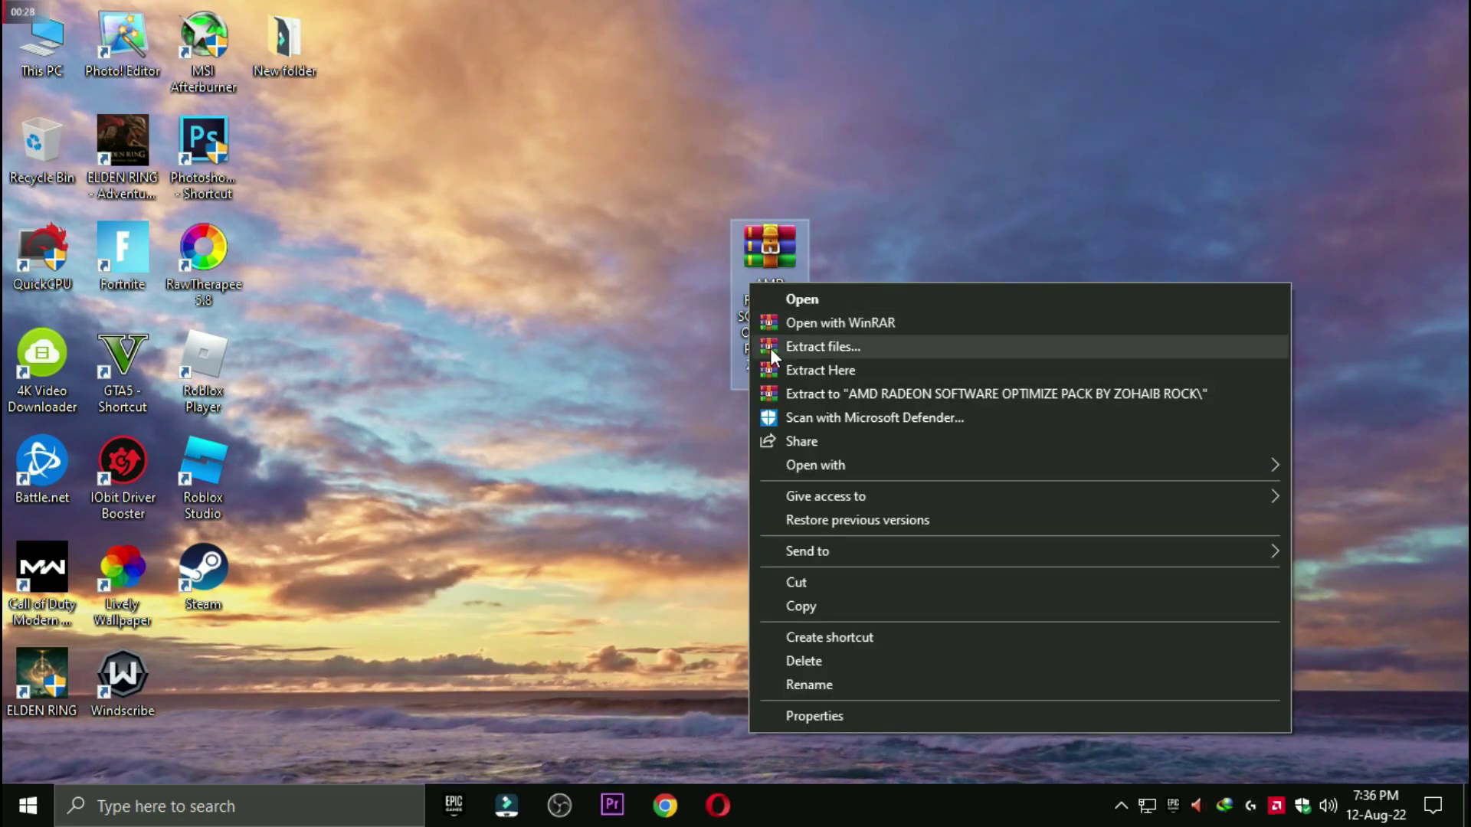
{"action": "left_click", "coordinate": [838, 371]}
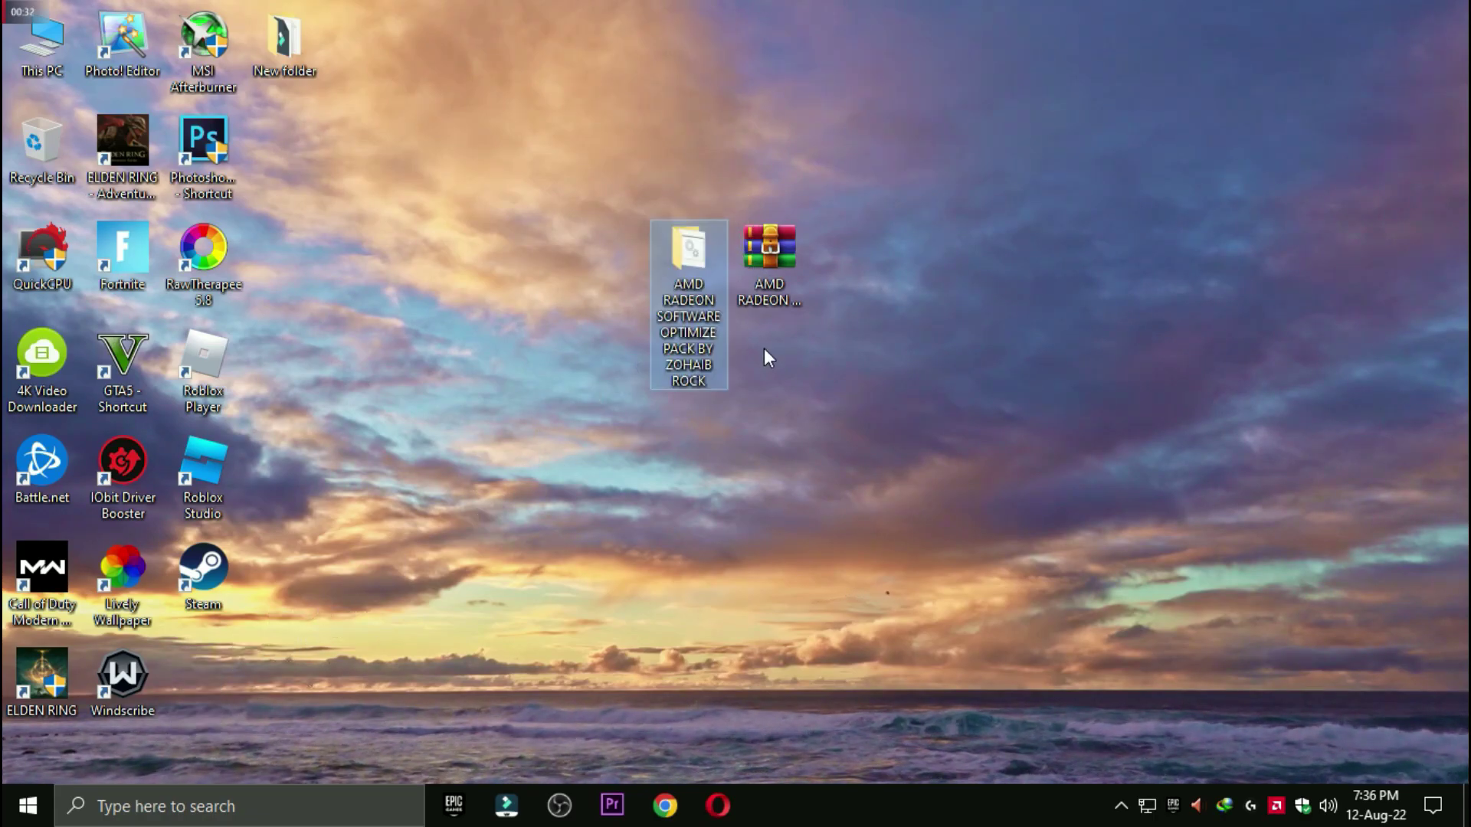
{"action": "left_click_drag", "start_coordinate": [769, 247], "coordinate": [42, 153]}
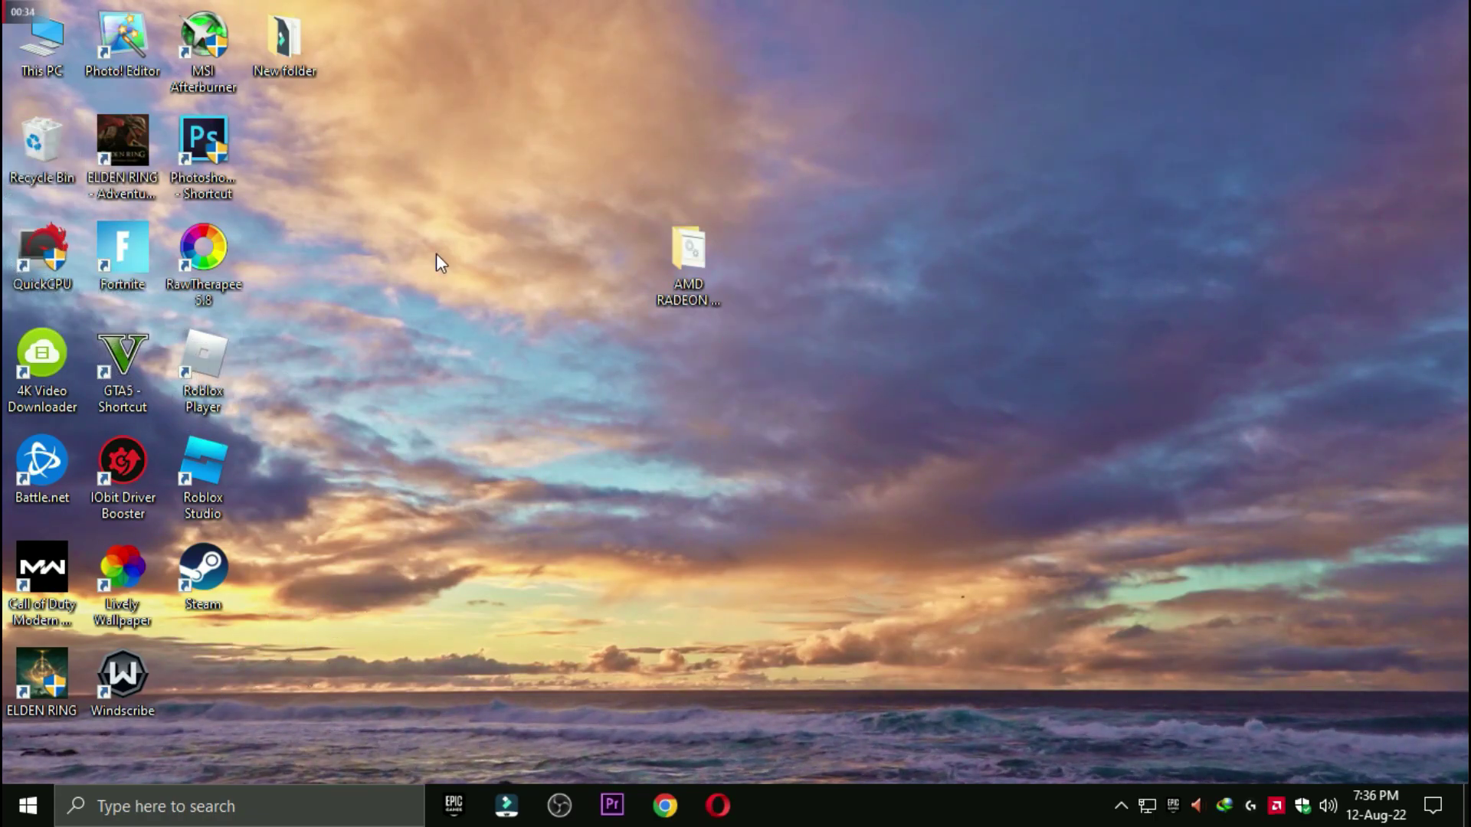
Step: Open the extracted optimize pack folder in a smaller window and go into the "1 Windows Settings Best (Registry)" subfolder
{"action": "left_click", "coordinate": [712, 284]}
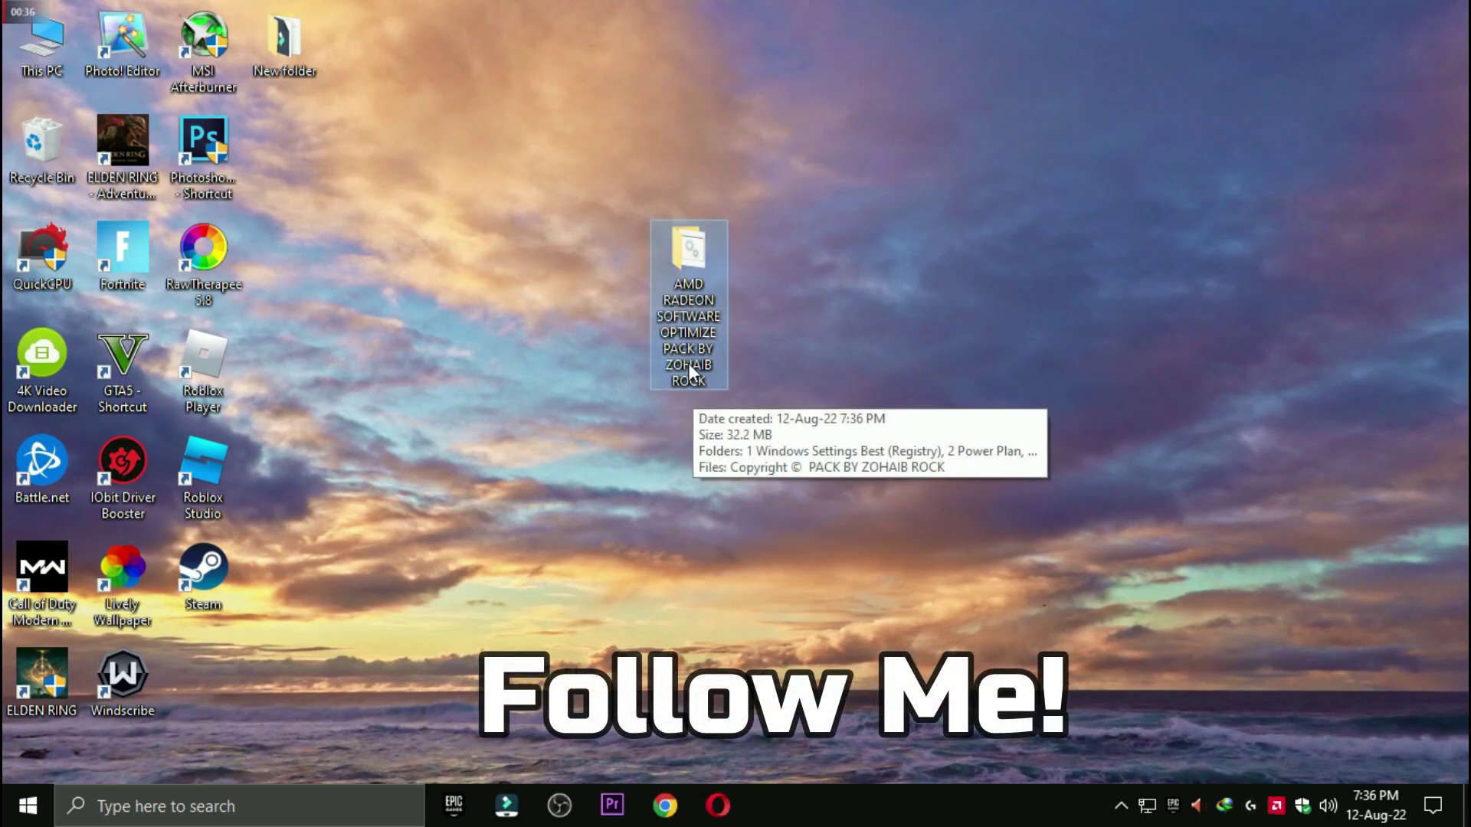
{"action": "double_click", "coordinate": [690, 288]}
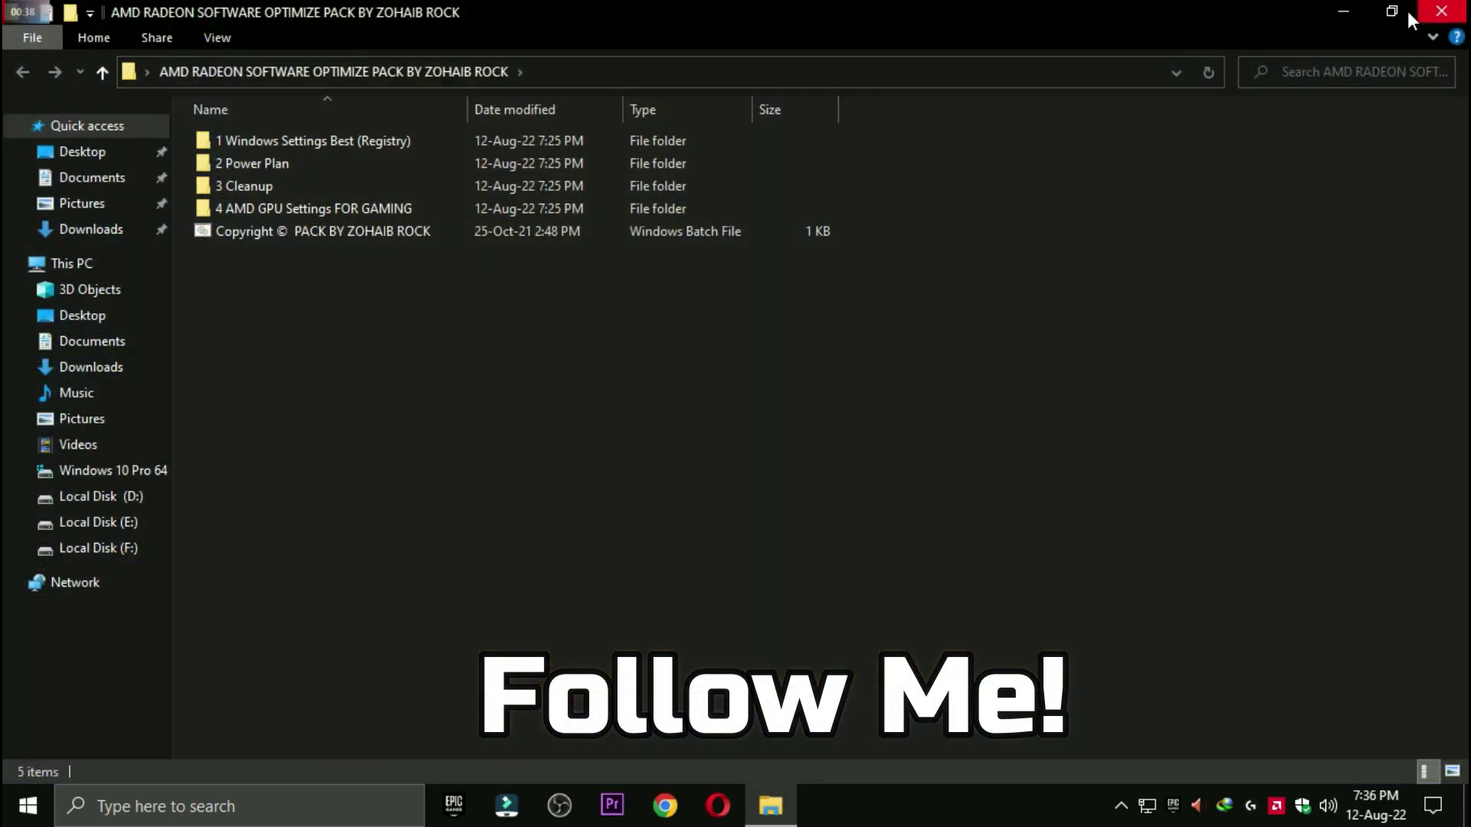
{"action": "left_click", "coordinate": [1412, 17]}
{"action": "left_click_drag", "start_coordinate": [727, 20], "coordinate": [754, 73]}
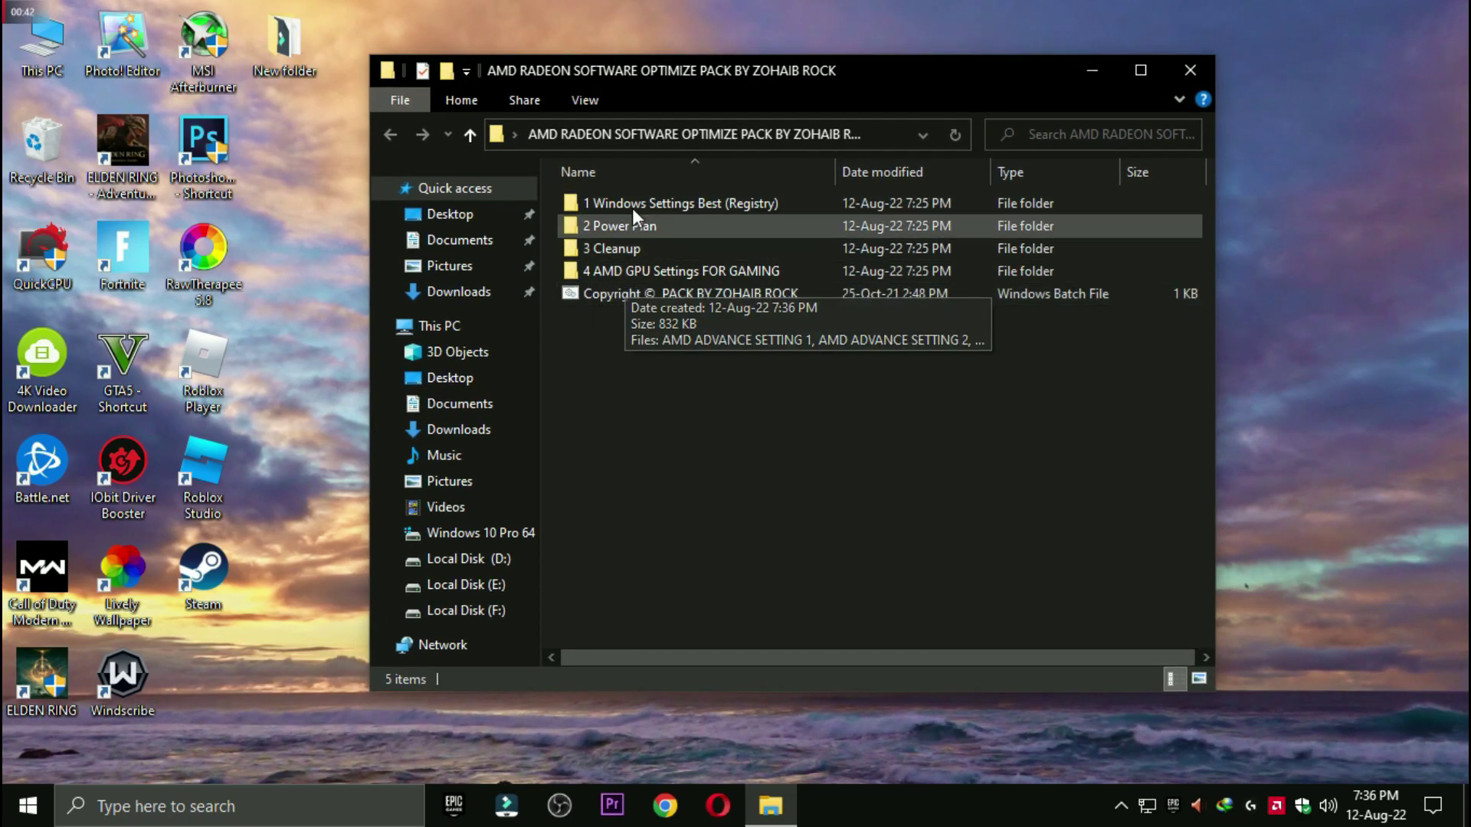
{"action": "left_click", "coordinate": [671, 198]}
{"action": "double_click", "coordinate": [648, 204]}
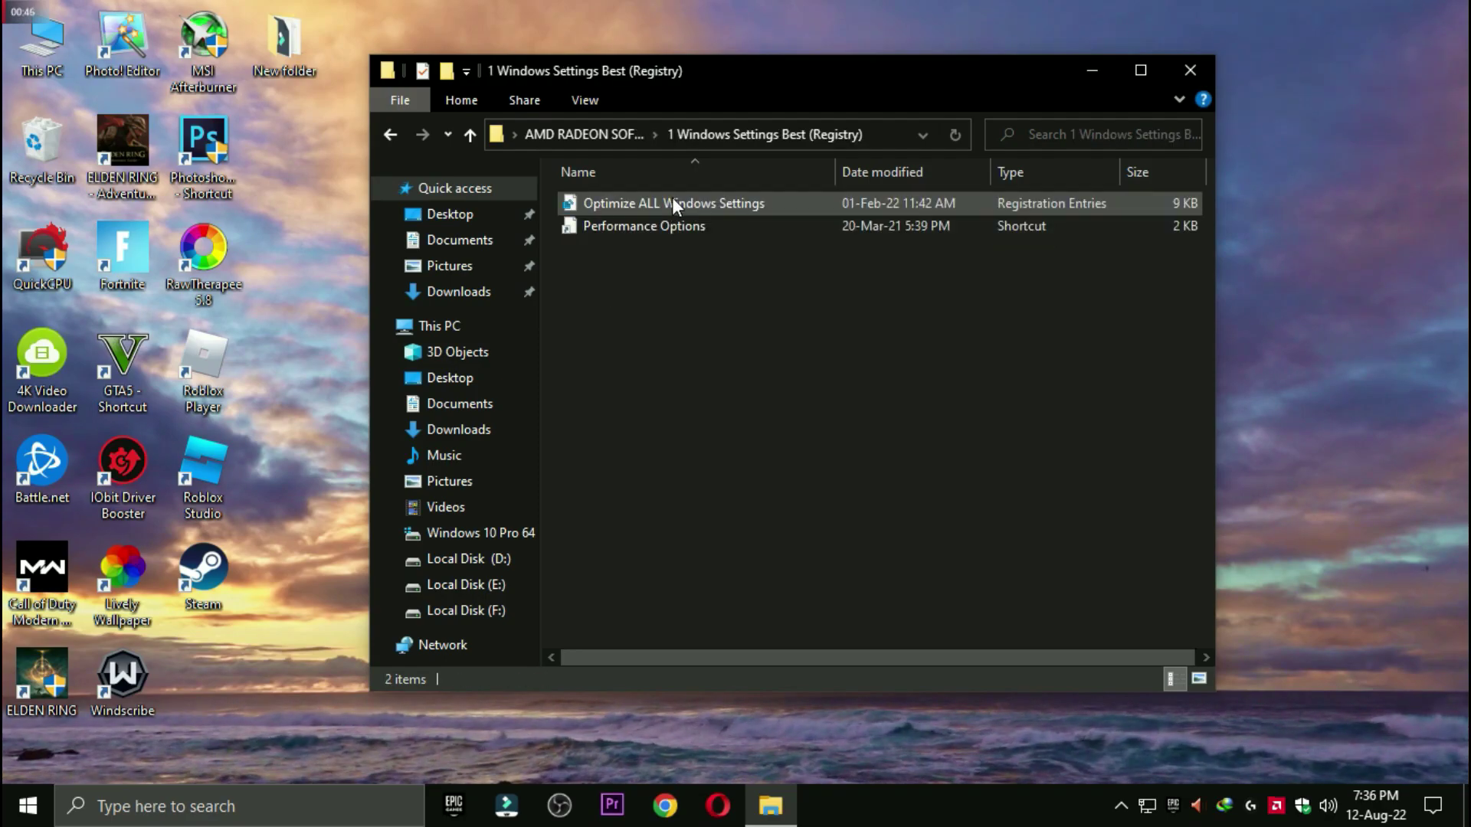
{"action": "left_click", "coordinate": [28, 806]}
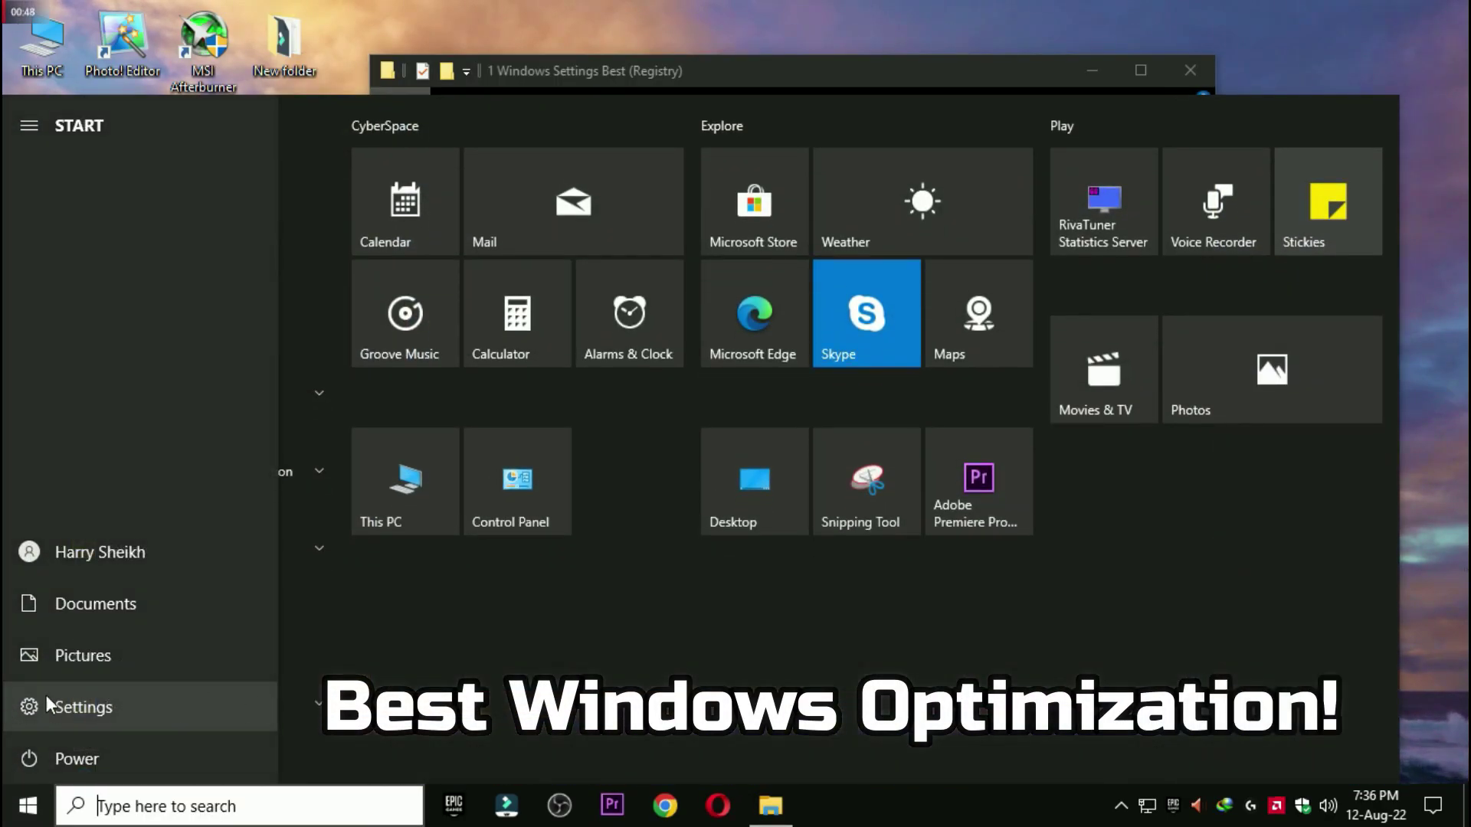
{"action": "left_click", "coordinate": [83, 707]}
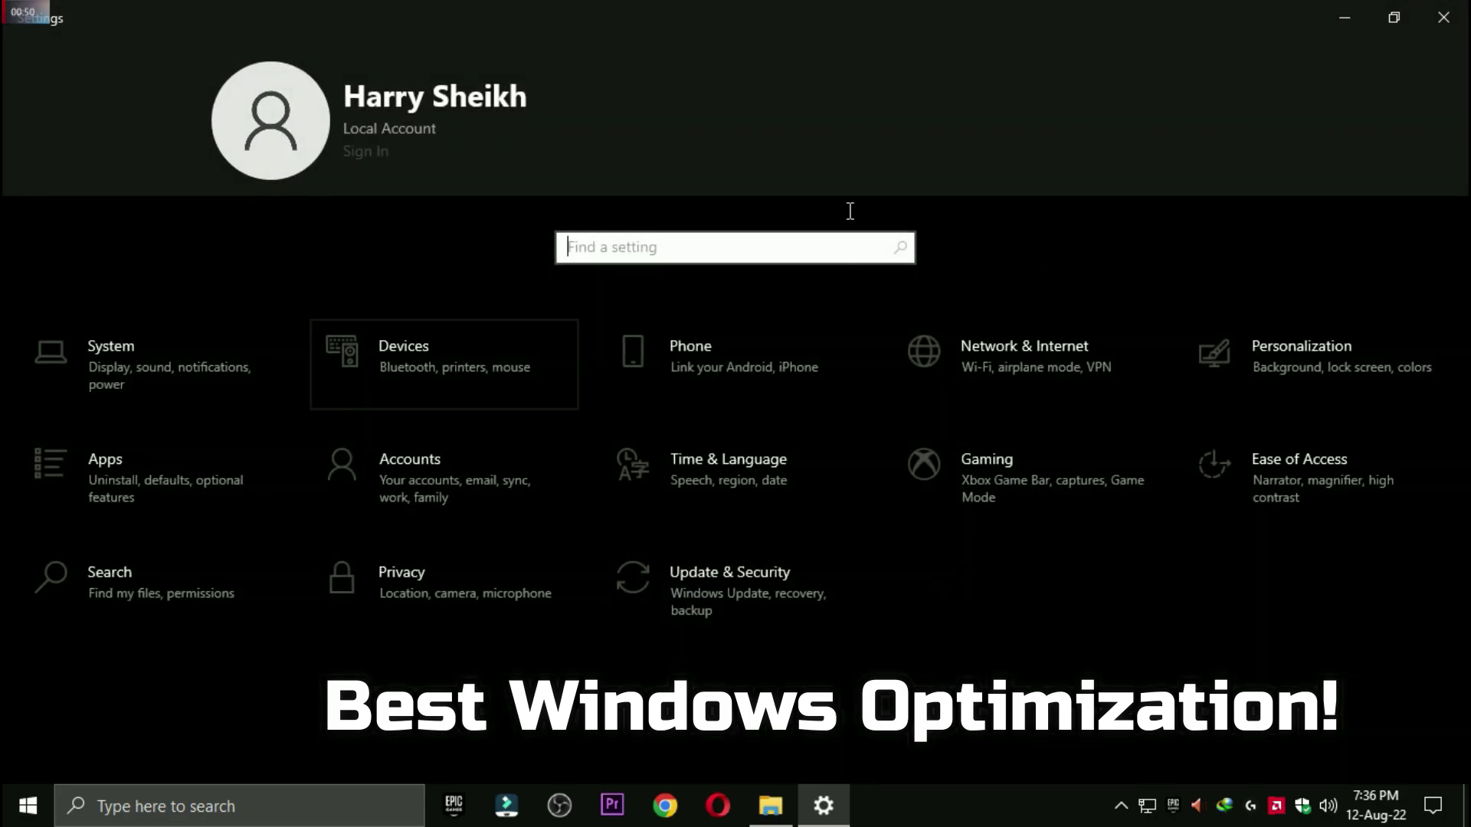
{"action": "left_click", "coordinate": [1433, 11]}
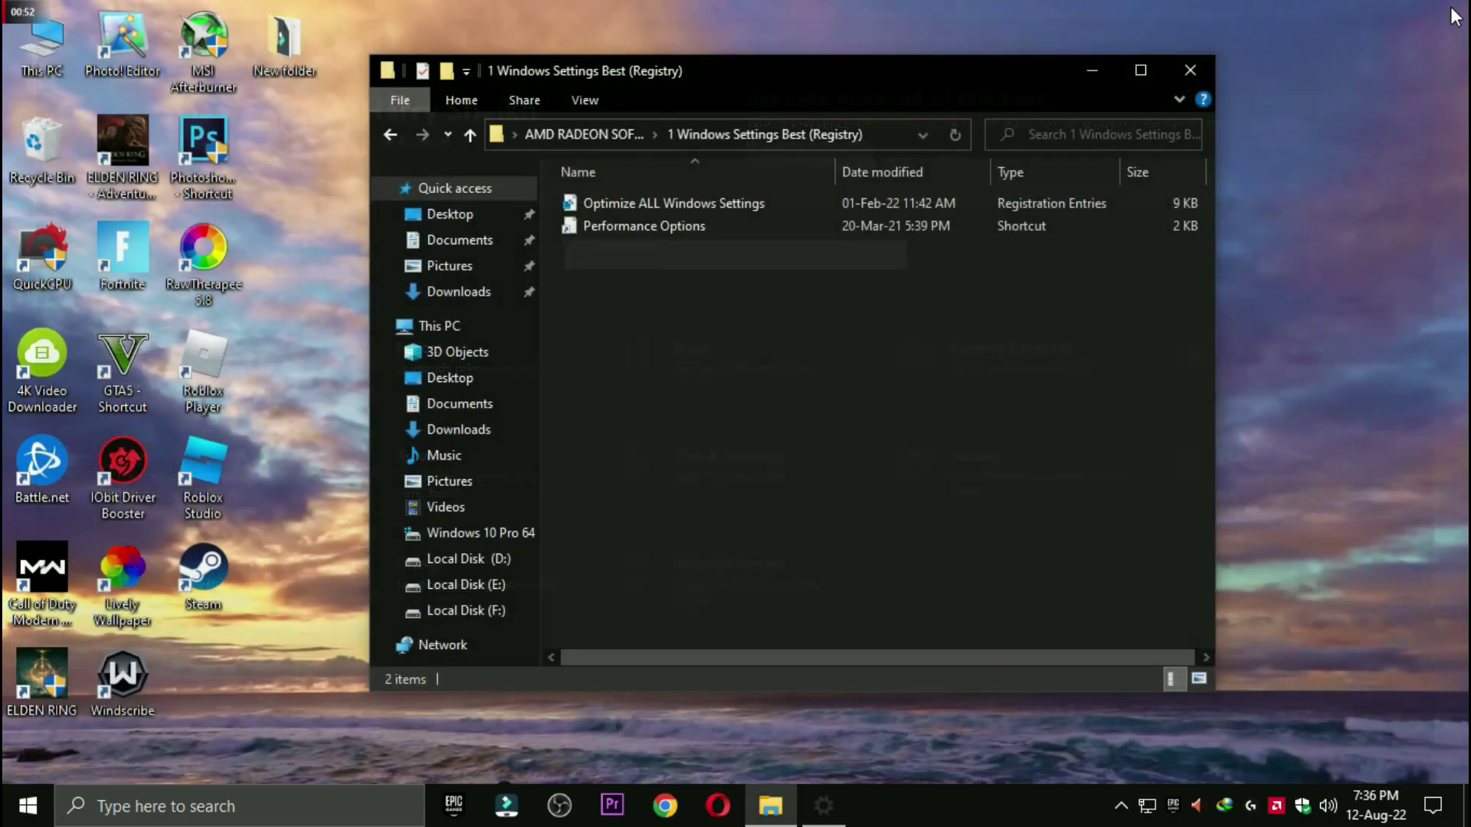
Step: Merge the "Optimize ALL Windows Settings" file into the registry and accept Performance Options with "Let Windows choose what's best for my computer"
{"action": "double_click", "coordinate": [756, 201]}
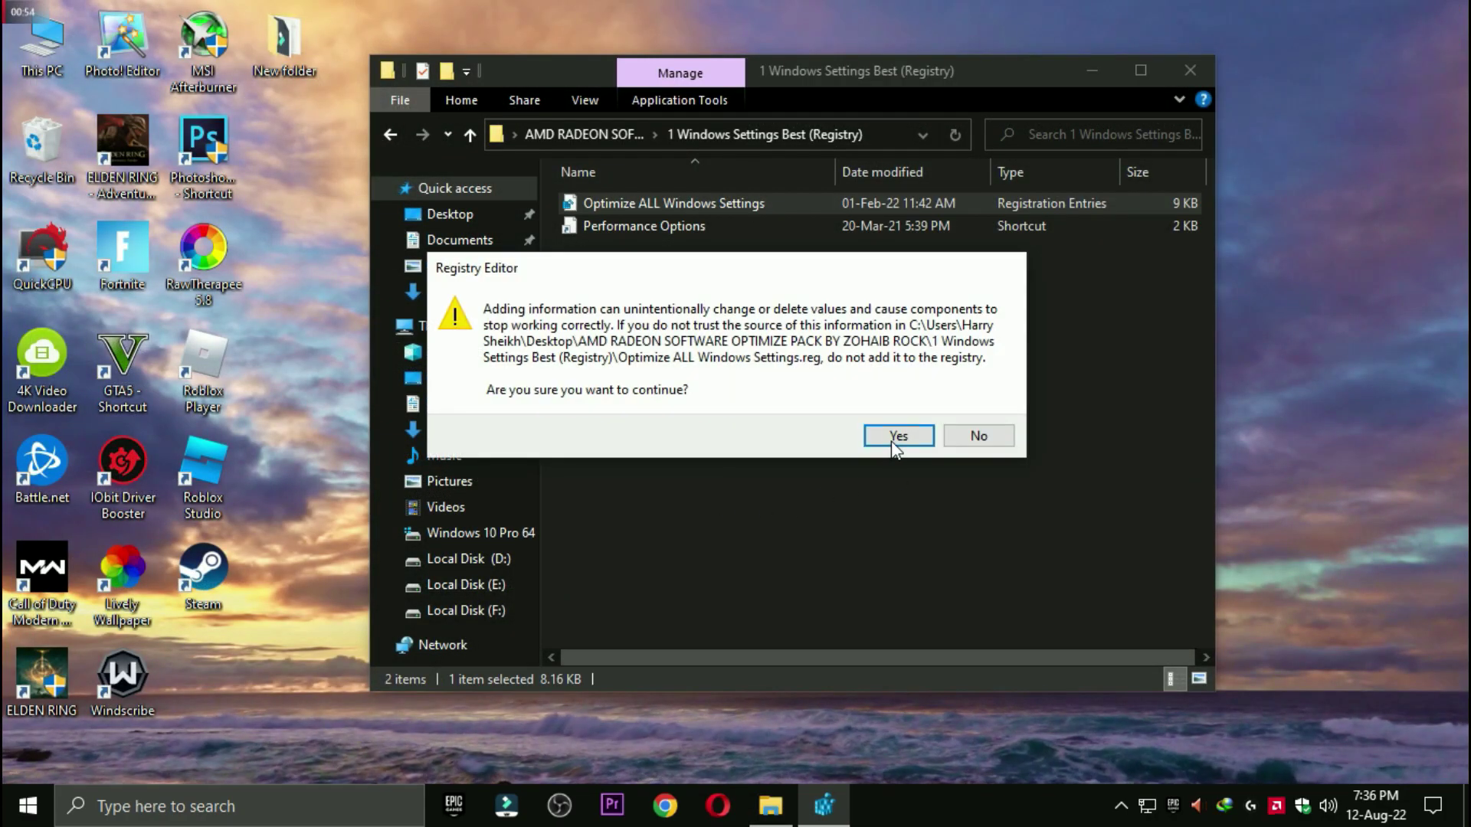
{"action": "left_click", "coordinate": [892, 436]}
{"action": "left_click", "coordinate": [975, 410]}
{"action": "double_click", "coordinate": [672, 227]}
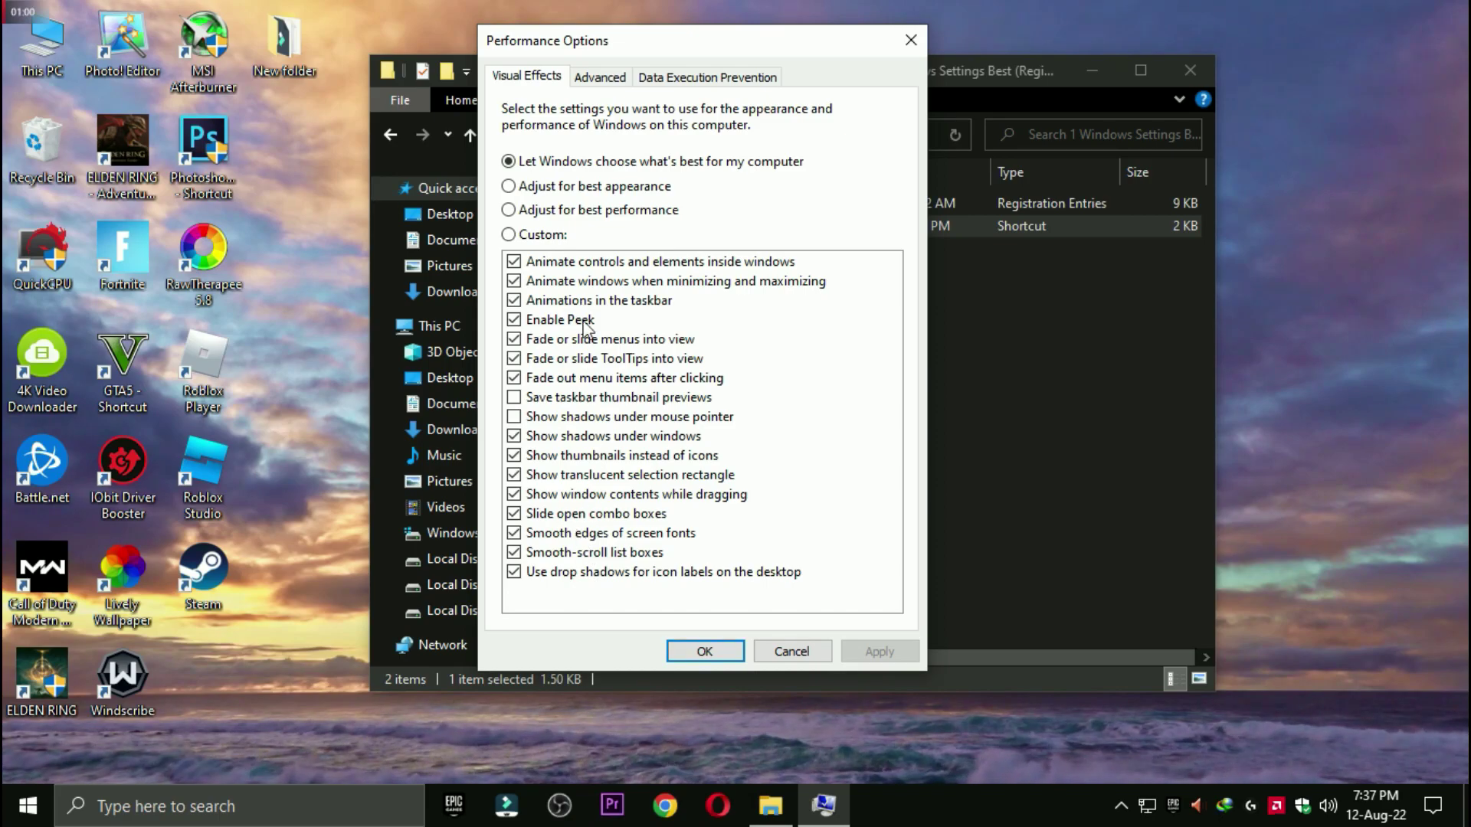
{"action": "left_click", "coordinate": [705, 651]}
Step: Look into the "2 Power Plan" folder, launch the installed Quick CPU, close the folder and dismiss the update notice
{"action": "left_click", "coordinate": [392, 134]}
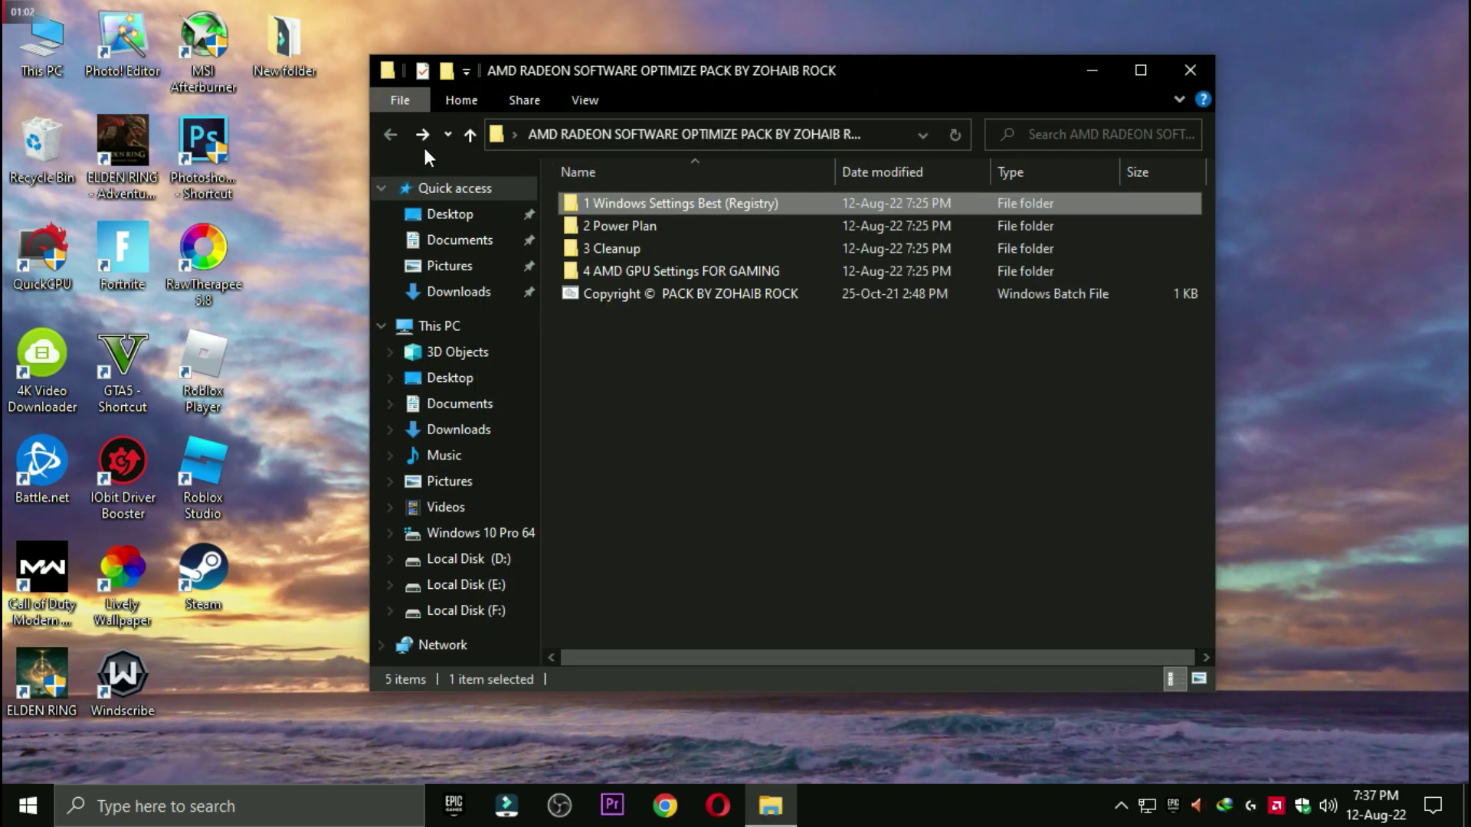
{"action": "double_click", "coordinate": [627, 227]}
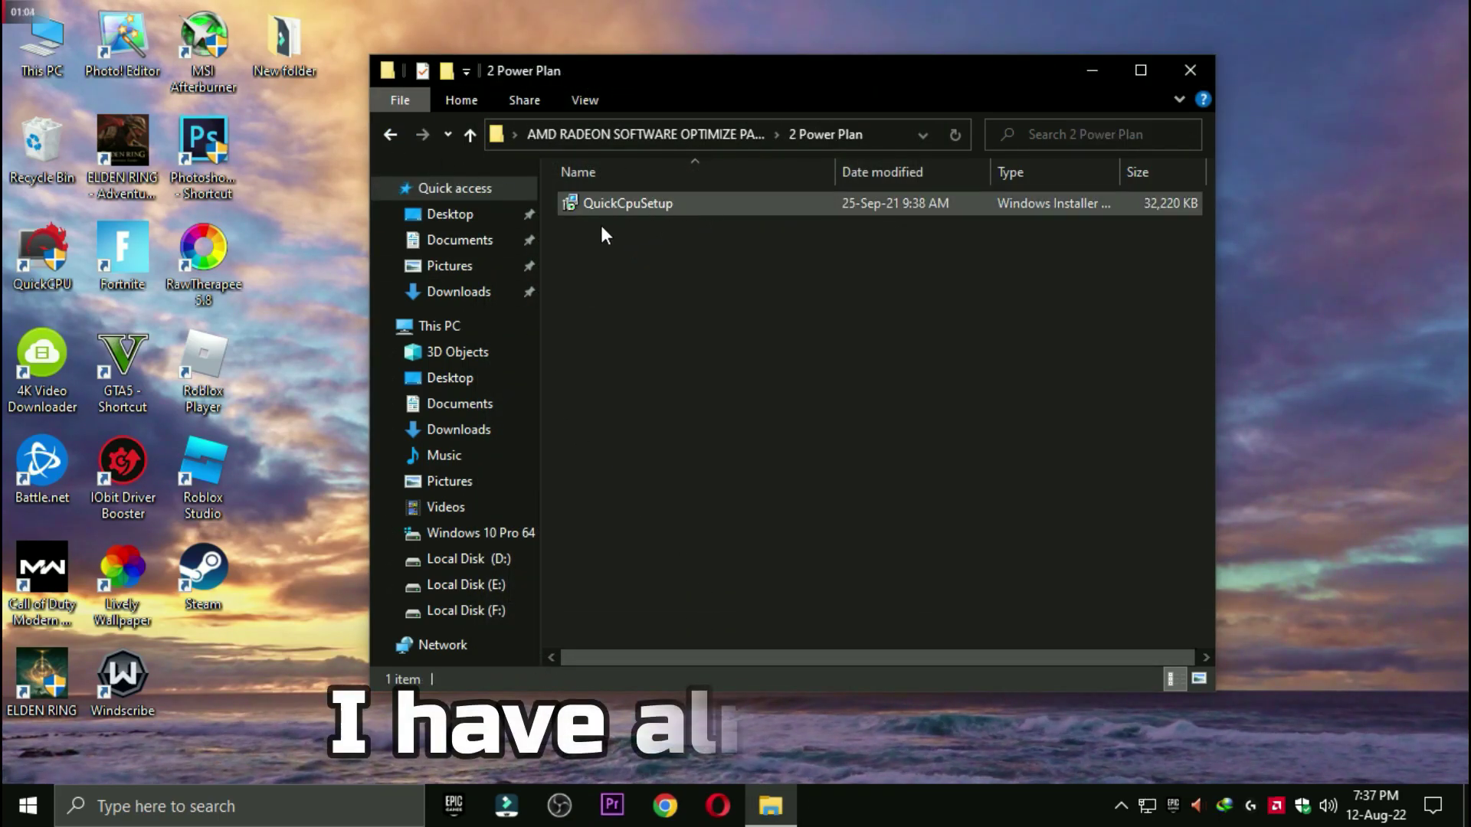
{"action": "left_click", "coordinate": [46, 255]}
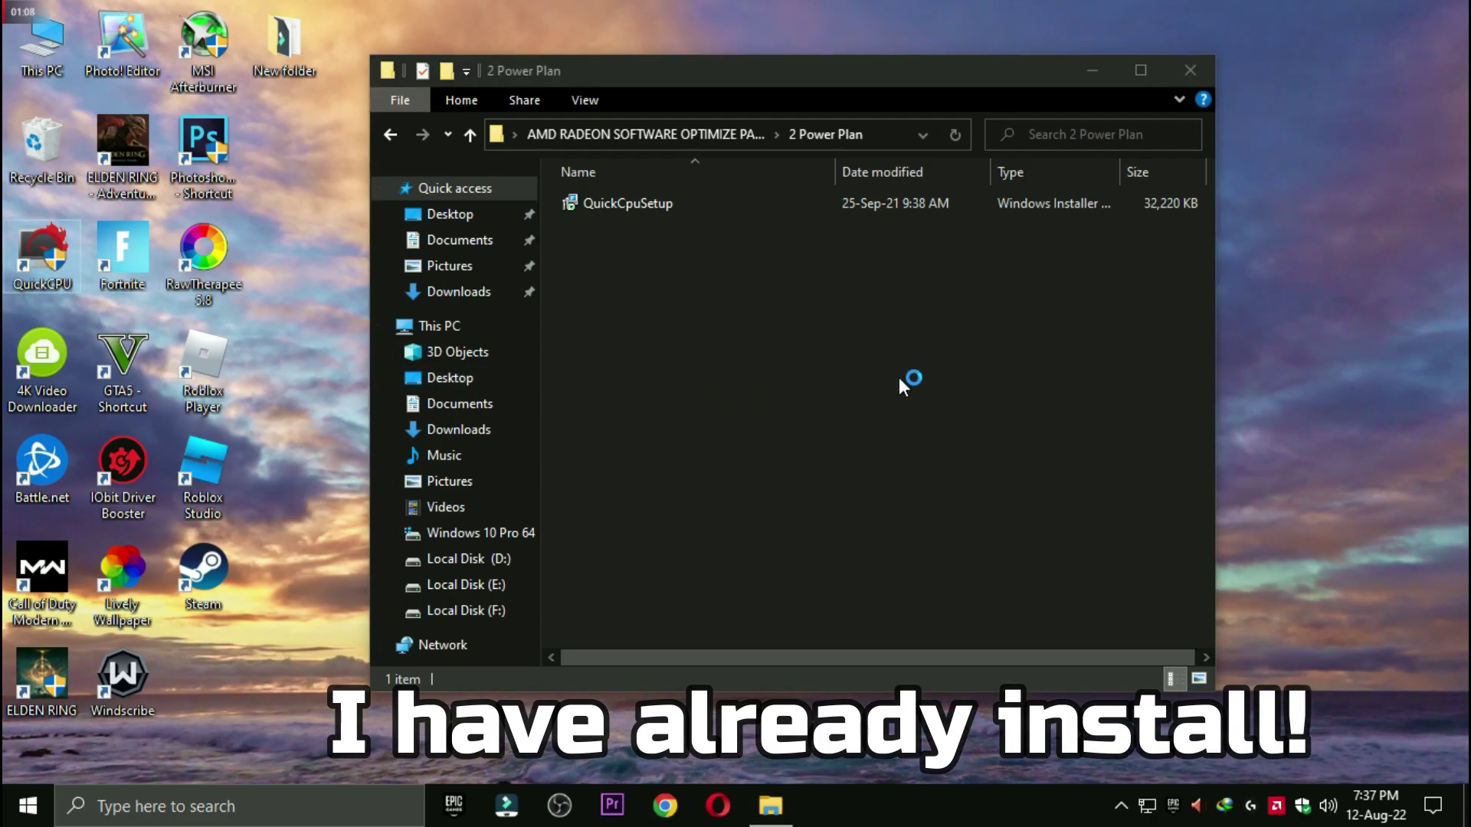
{"action": "left_click", "coordinate": [1190, 70]}
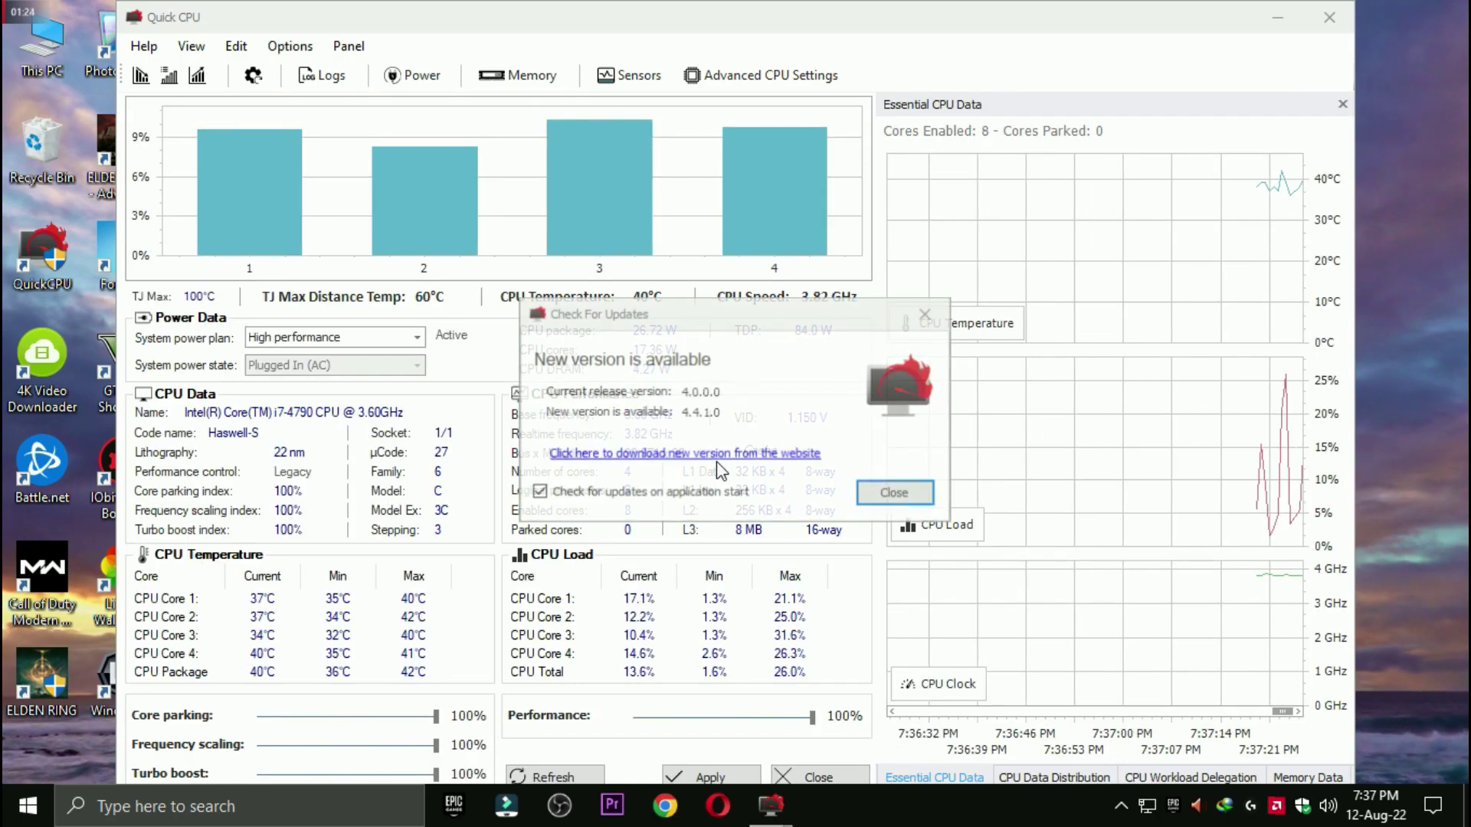
{"action": "left_click", "coordinate": [893, 493]}
Step: Apply the High performance power plan with core parking, frequency scaling, turbo boost and performance at 100%
{"action": "left_click", "coordinate": [413, 337]}
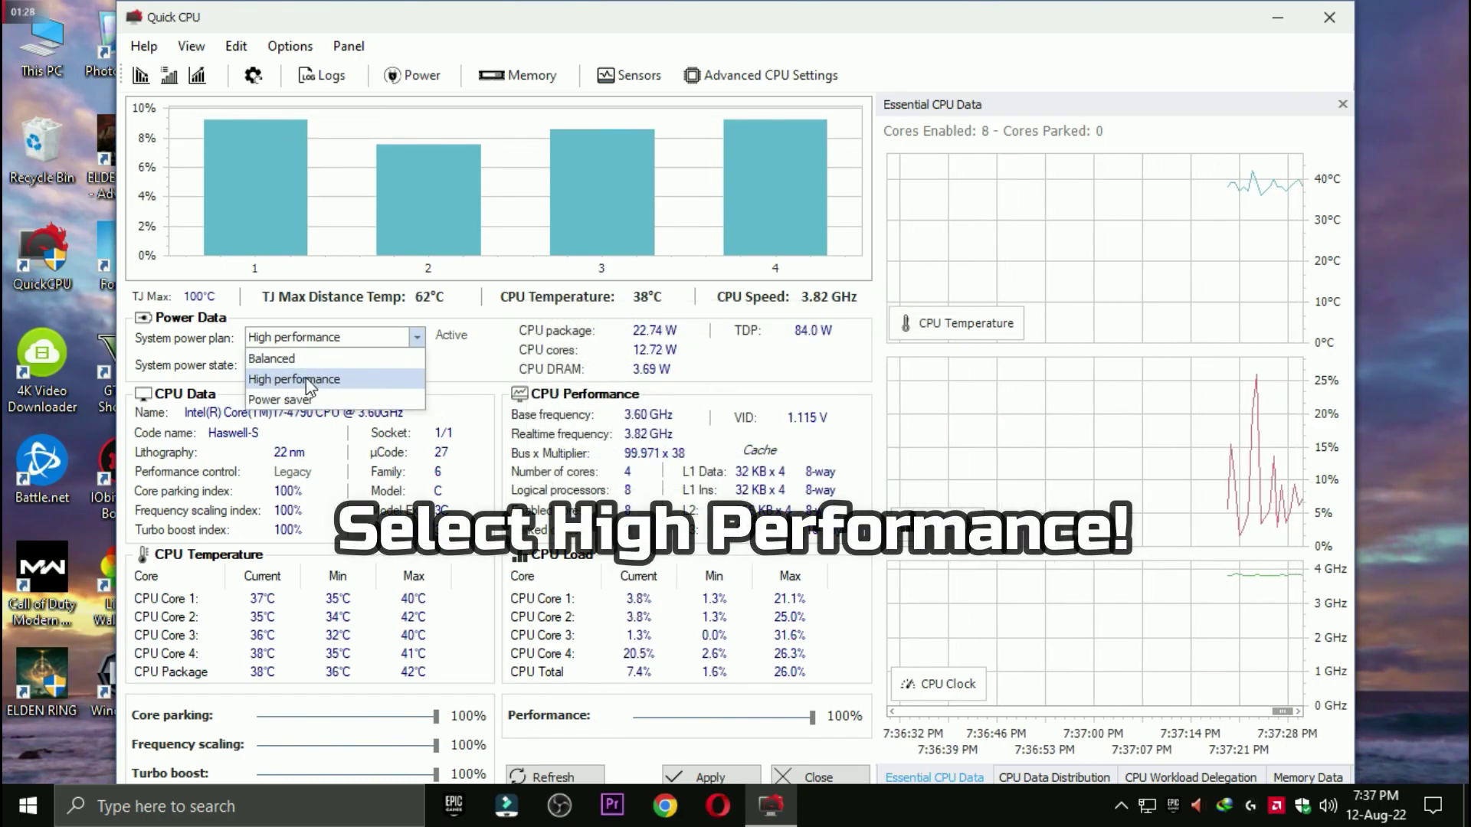
{"action": "left_click", "coordinate": [306, 379]}
{"action": "mouse_move", "coordinate": [434, 717]}
{"action": "left_mouse_down"}
{"action": "mouse_move", "coordinate": [260, 717]}
{"action": "mouse_move", "coordinate": [435, 717]}
{"action": "left_mouse_up"}
{"action": "mouse_move", "coordinate": [811, 718]}
{"action": "left_mouse_down"}
{"action": "mouse_move", "coordinate": [674, 719]}
{"action": "mouse_move", "coordinate": [814, 719]}
{"action": "left_mouse_up"}
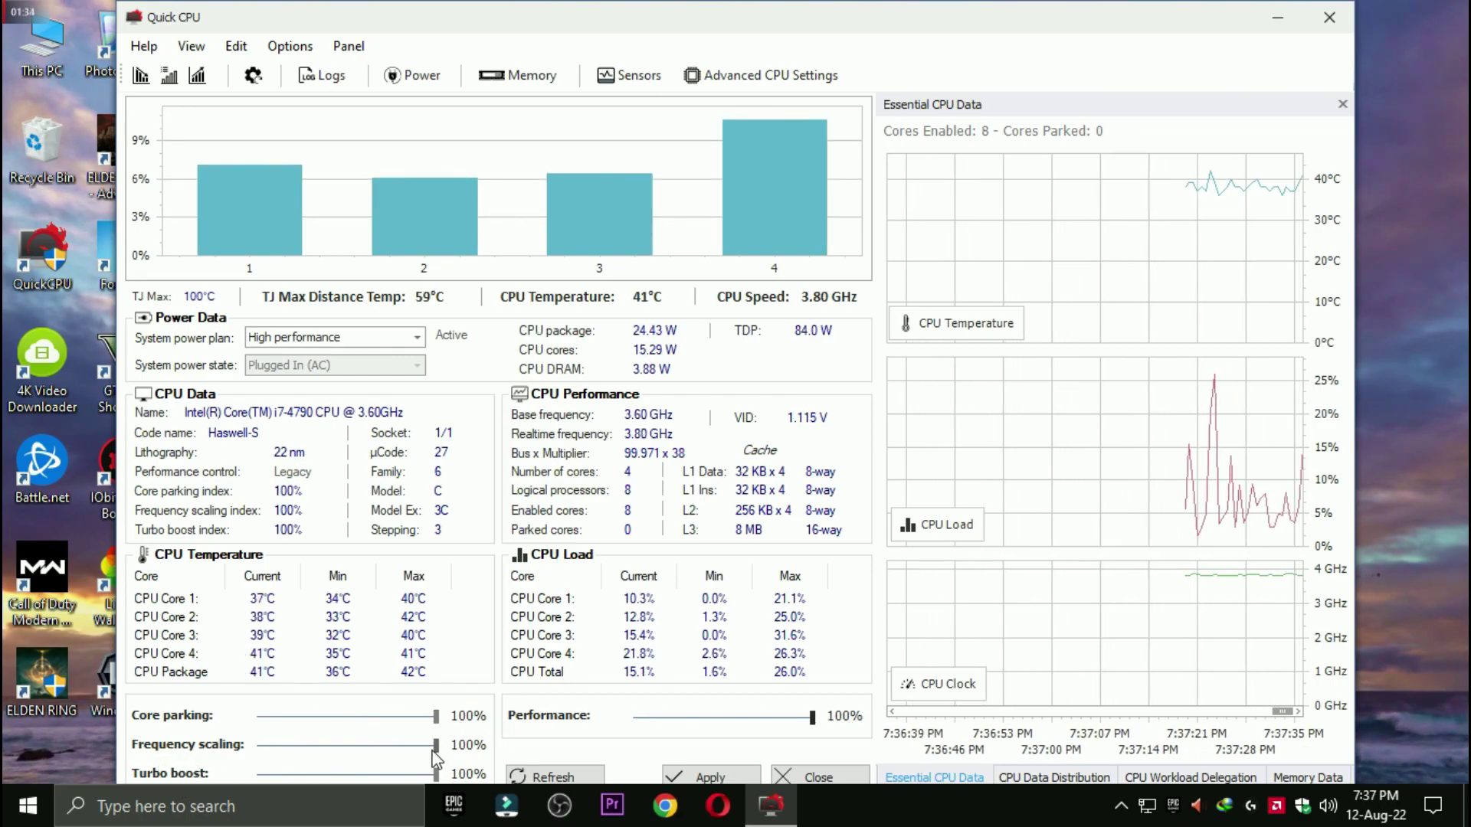
{"action": "left_click_drag", "start_coordinate": [385, 747], "coordinate": [475, 770]}
{"action": "left_click", "coordinate": [674, 776]}
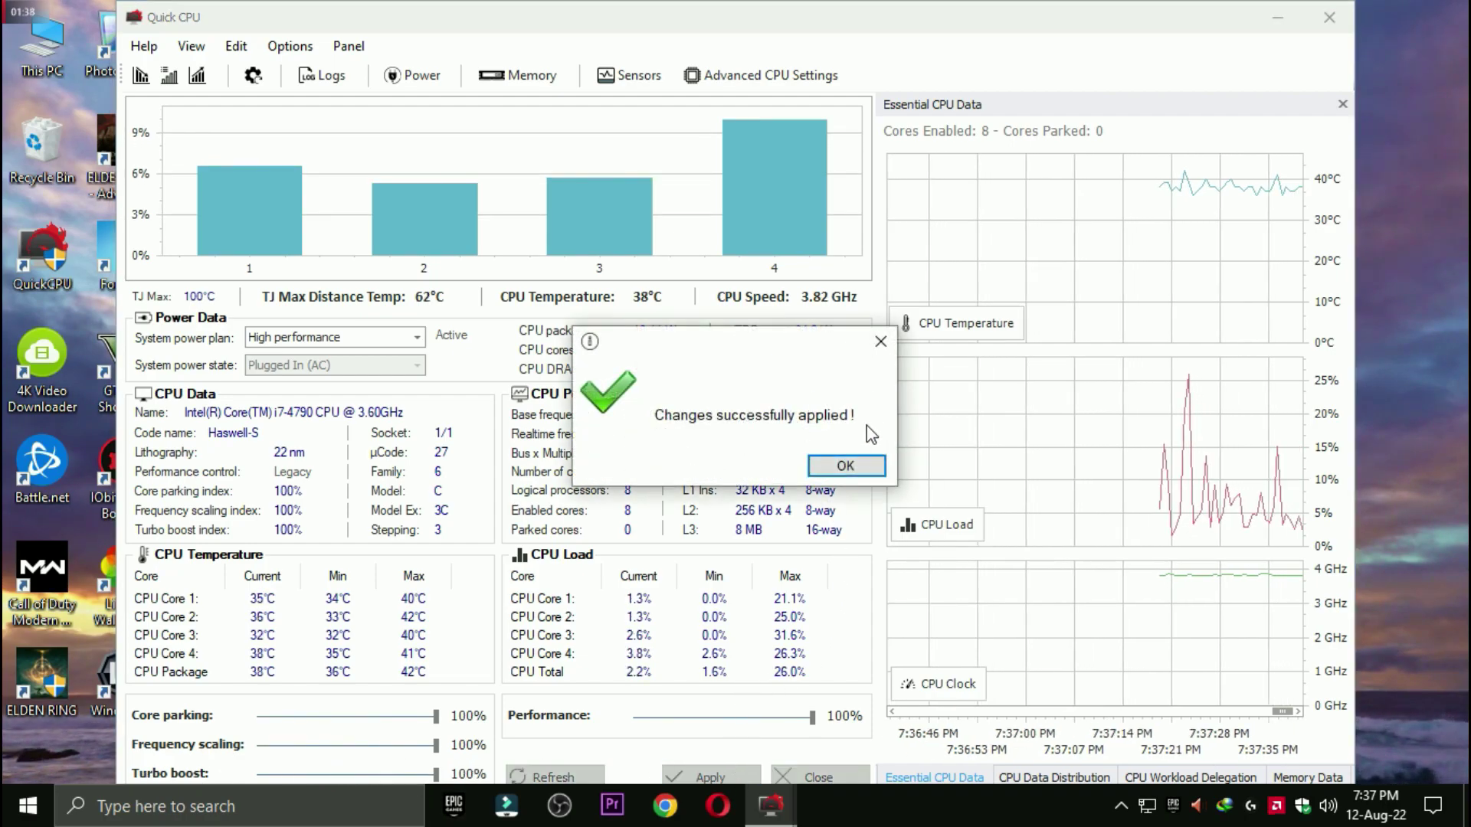
Step: Dismiss the confirmation, close Quick CPU and check the Windows power plan choices, including the additional plans
{"action": "left_click", "coordinate": [830, 469]}
{"action": "left_click", "coordinate": [819, 776]}
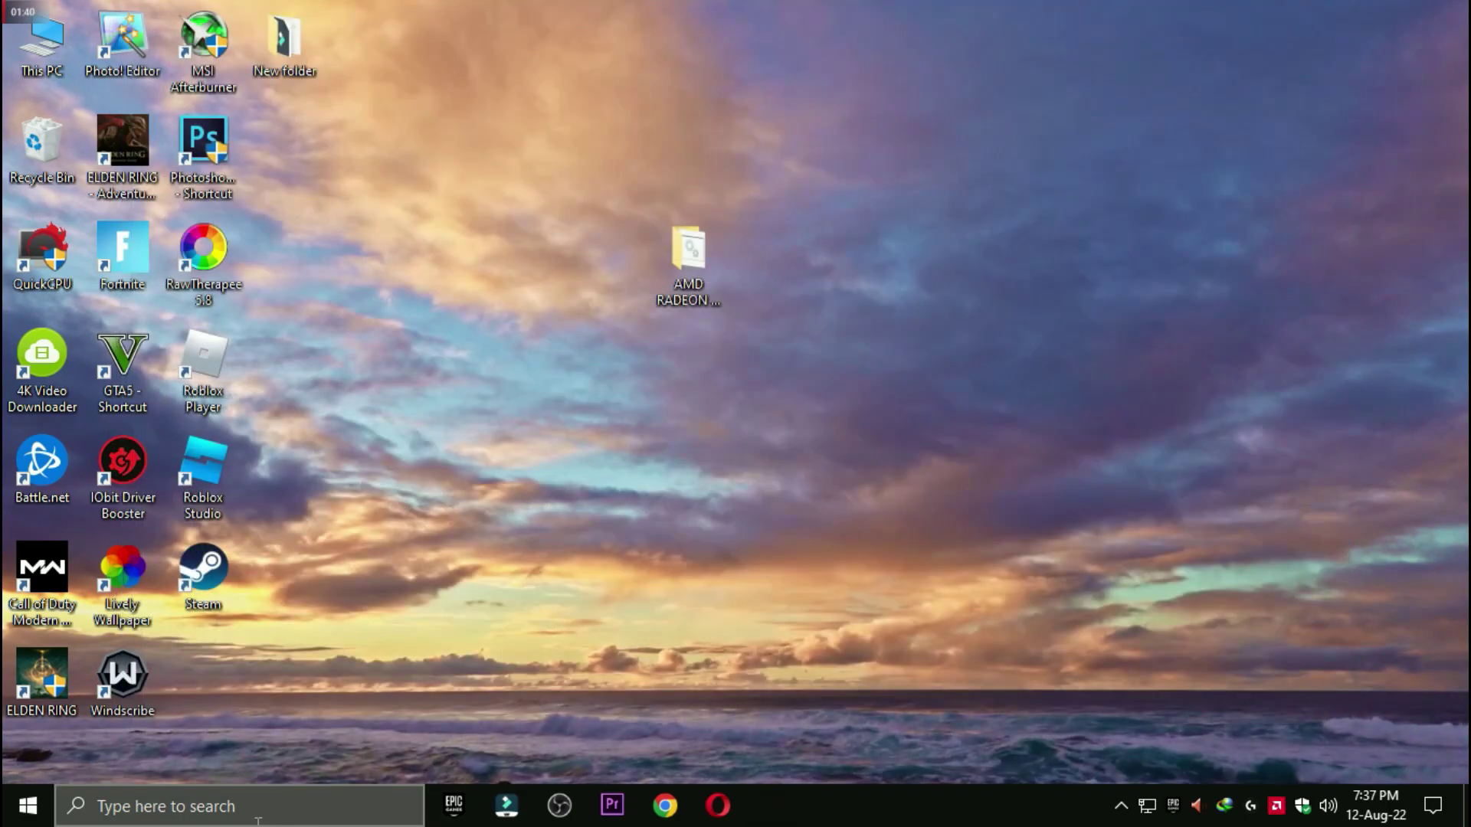
{"action": "left_click", "coordinate": [314, 805]}
{"action": "type", "text": "power"}
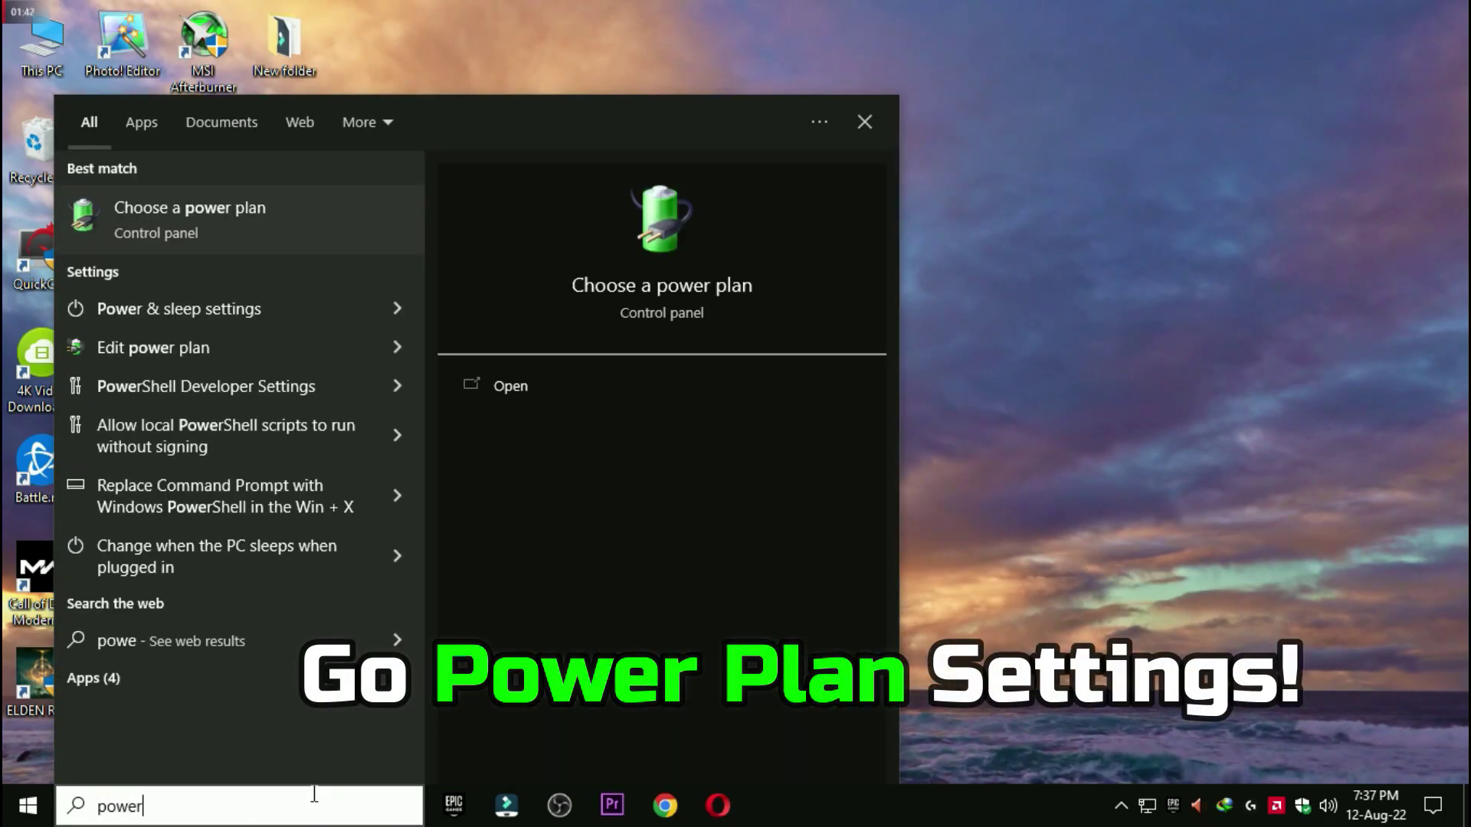
{"action": "left_click", "coordinate": [158, 206]}
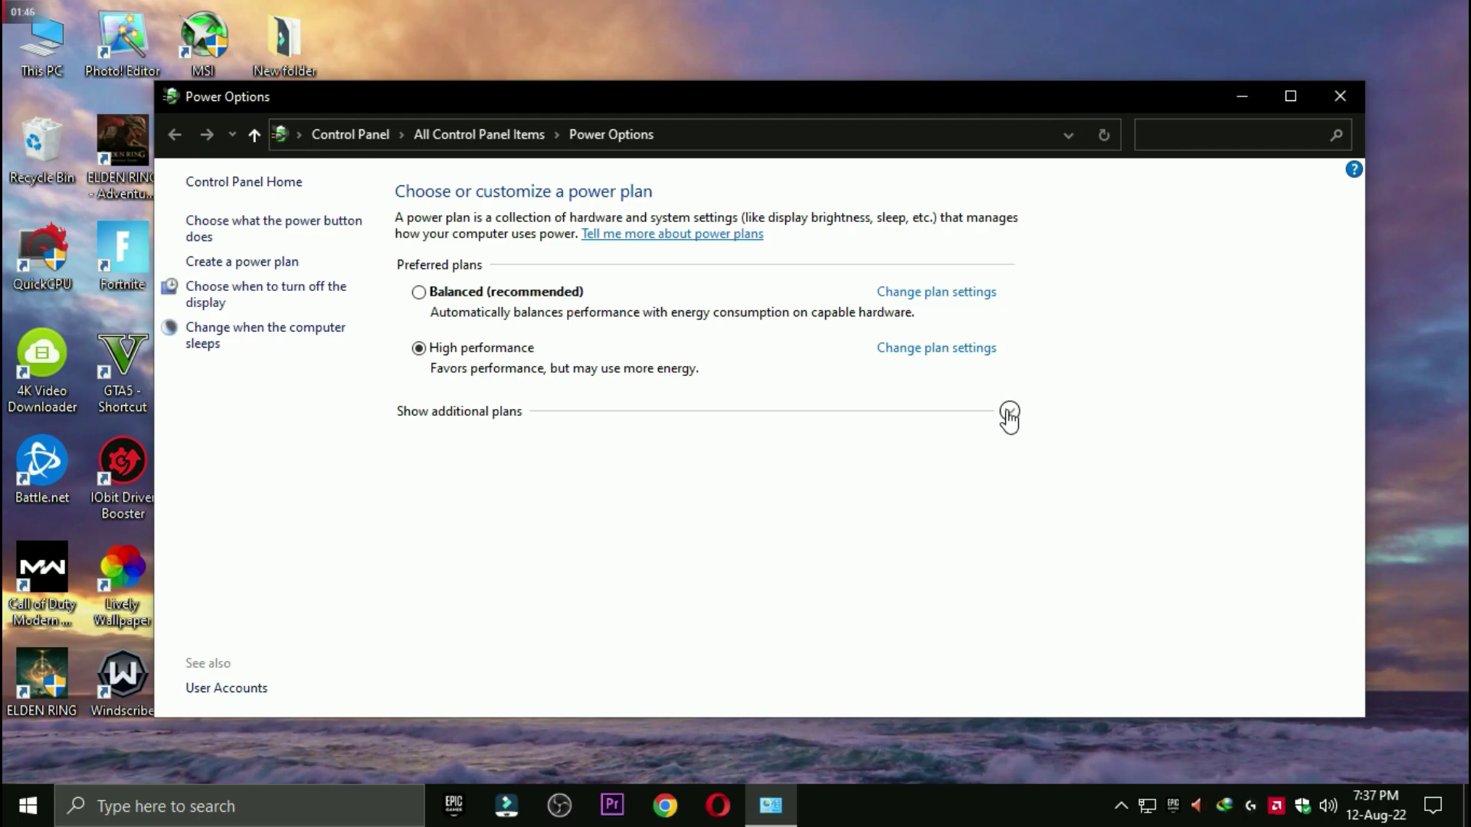
{"action": "left_click", "coordinate": [1009, 414]}
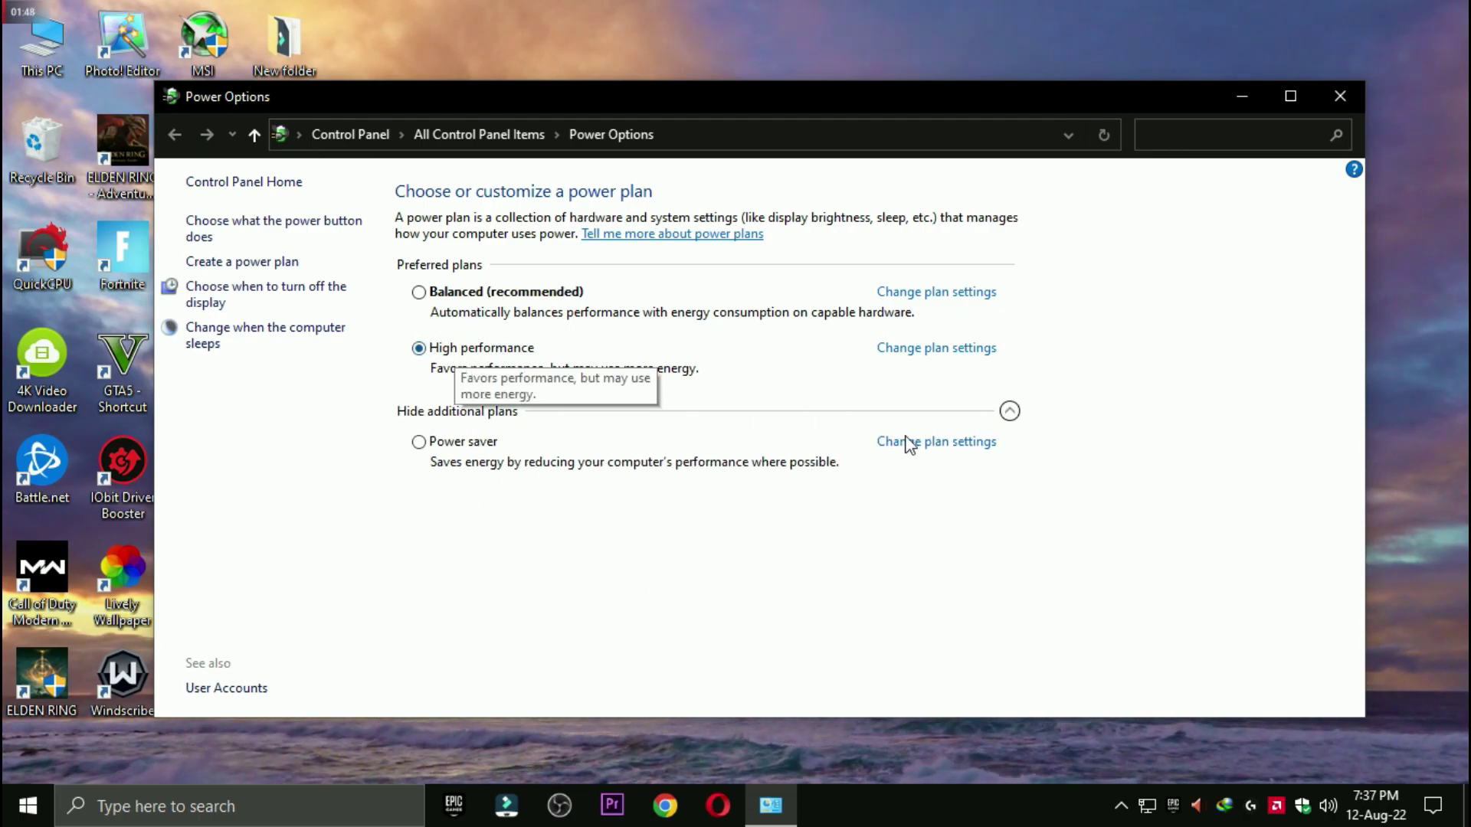
{"action": "left_click", "coordinate": [1009, 412]}
{"action": "left_click", "coordinate": [1341, 97]}
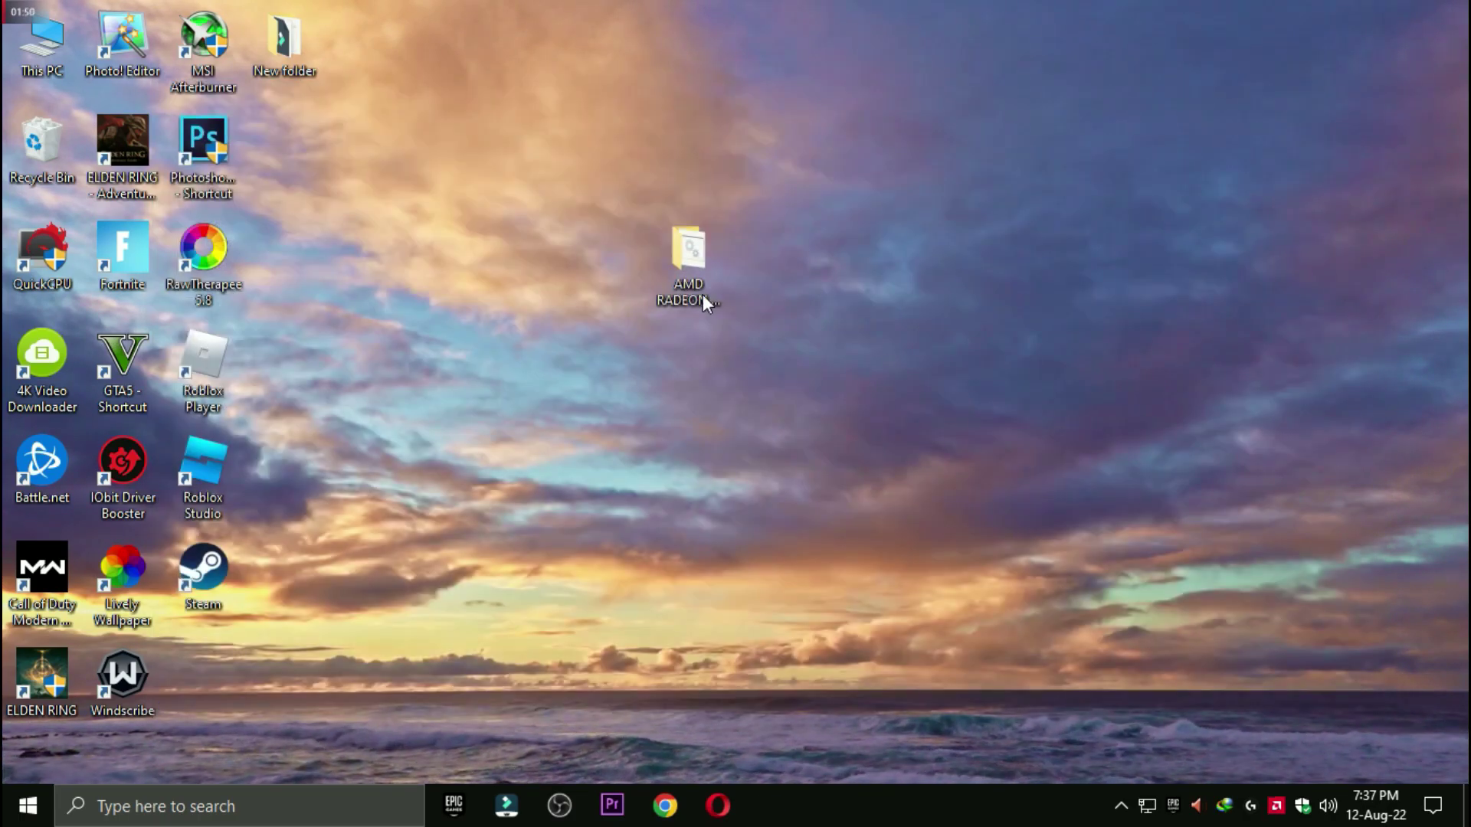
Step: Run the cleanup scripts in the optimize pack's "3 Cleanup" folder, including Delete Temporary Files and Delete Windows Update Cache
{"action": "double_click", "coordinate": [674, 269]}
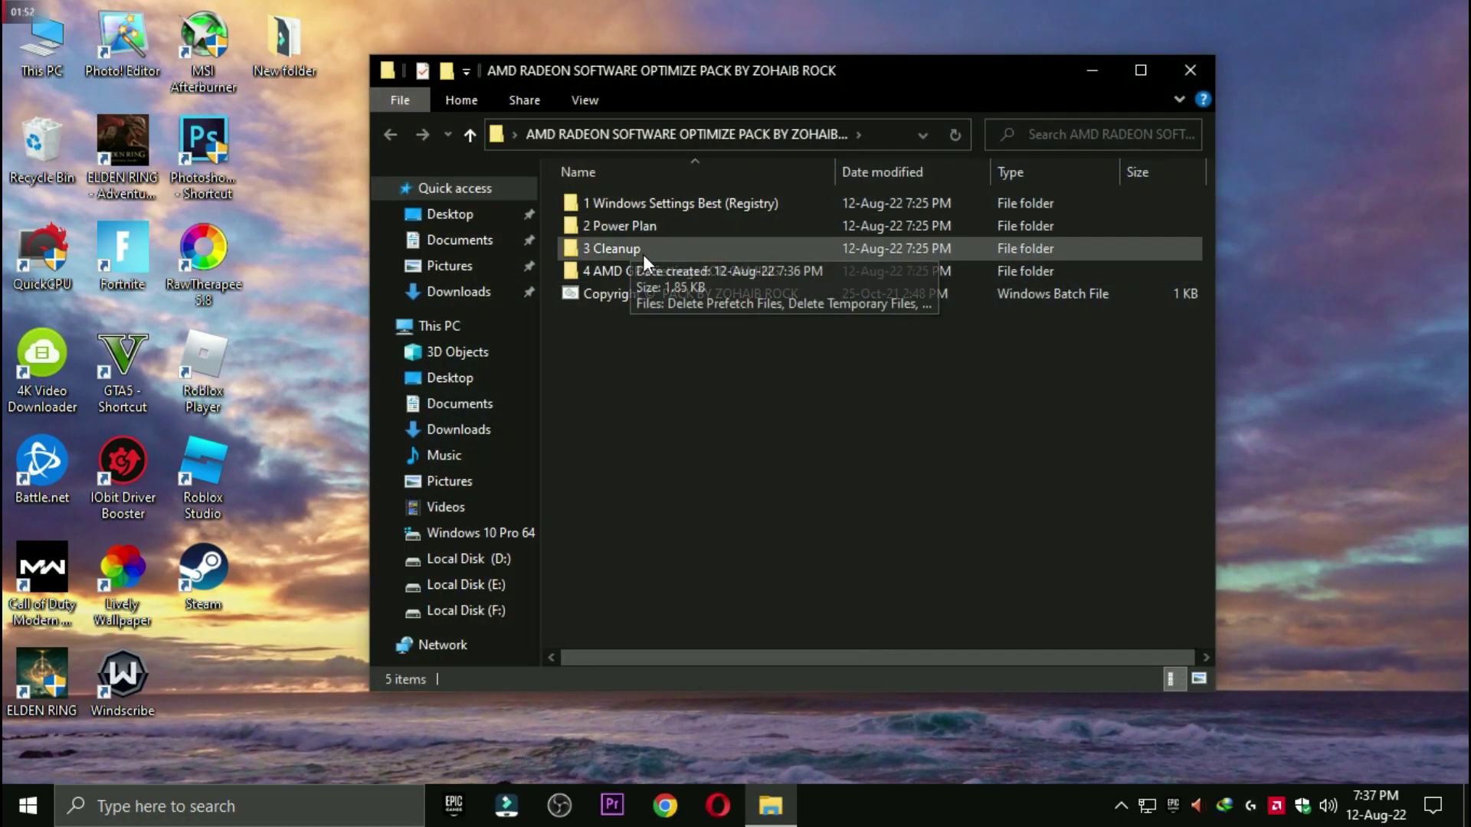
{"action": "double_click", "coordinate": [643, 247]}
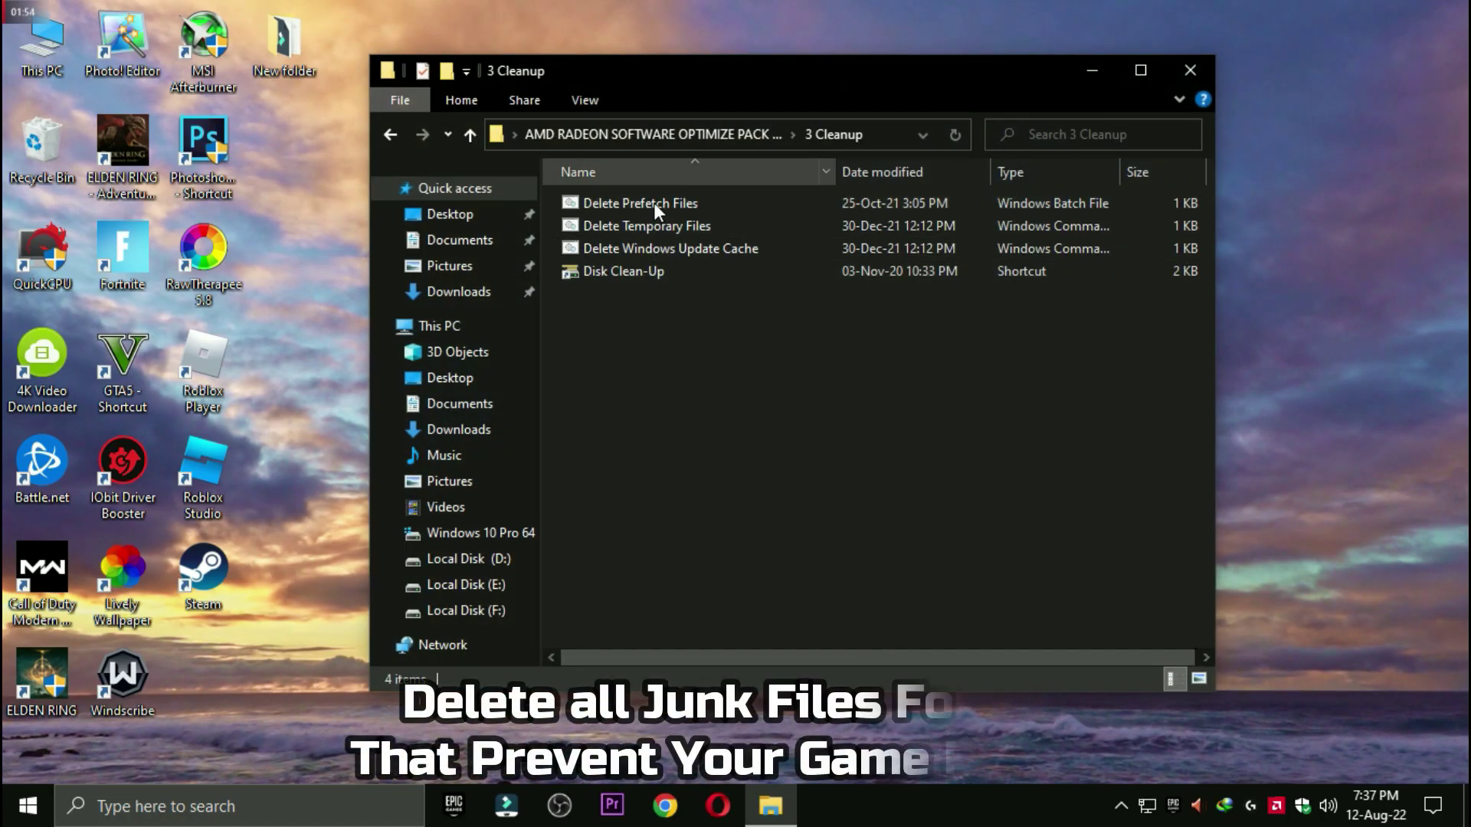
{"action": "left_click", "coordinate": [650, 224]}
{"action": "left_click", "coordinate": [656, 205]}
{"action": "double_click", "coordinate": [654, 227]}
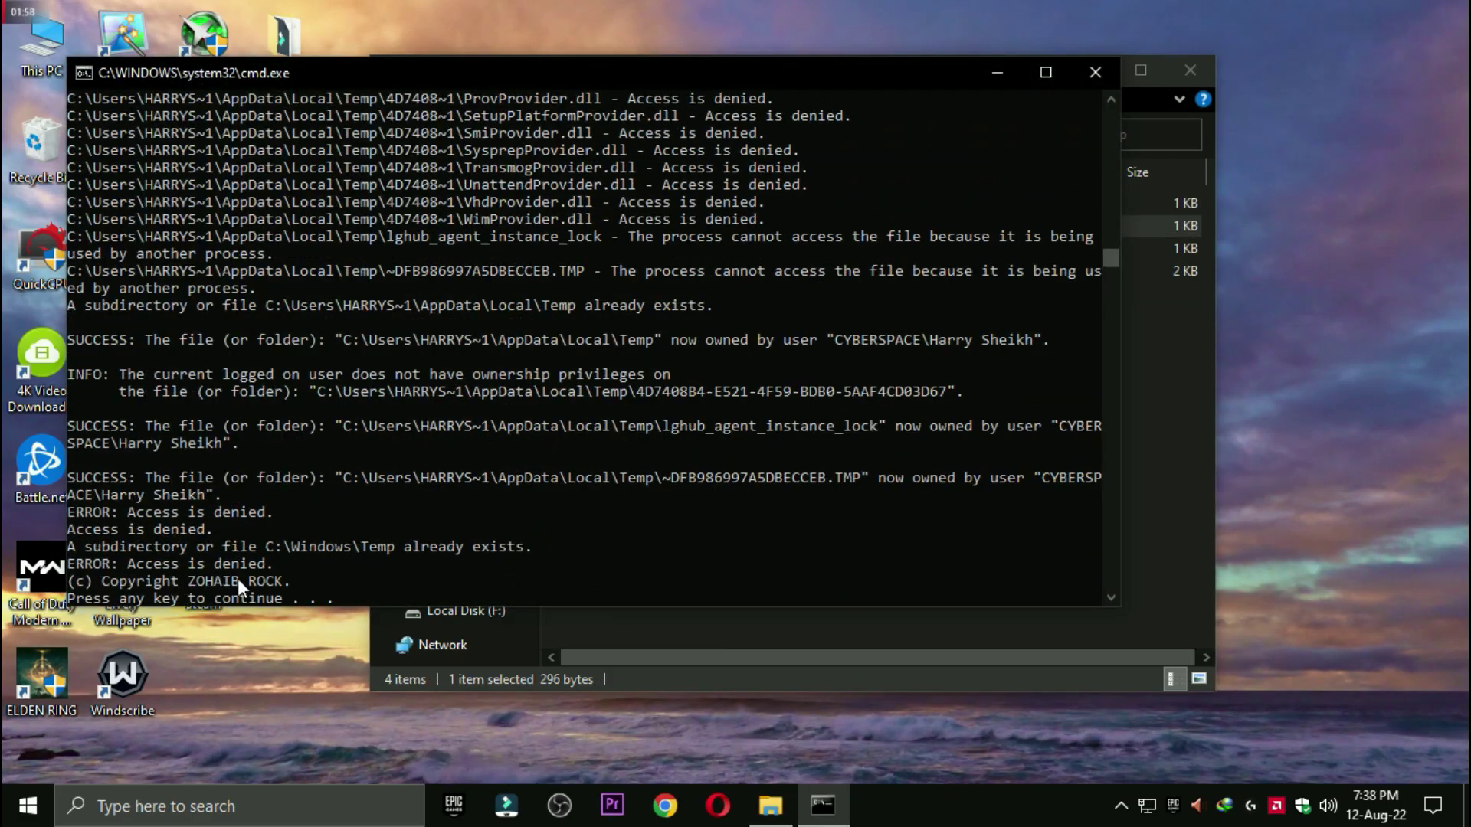
{"action": "key", "text": "Return"}
{"action": "double_click", "coordinate": [692, 251]}
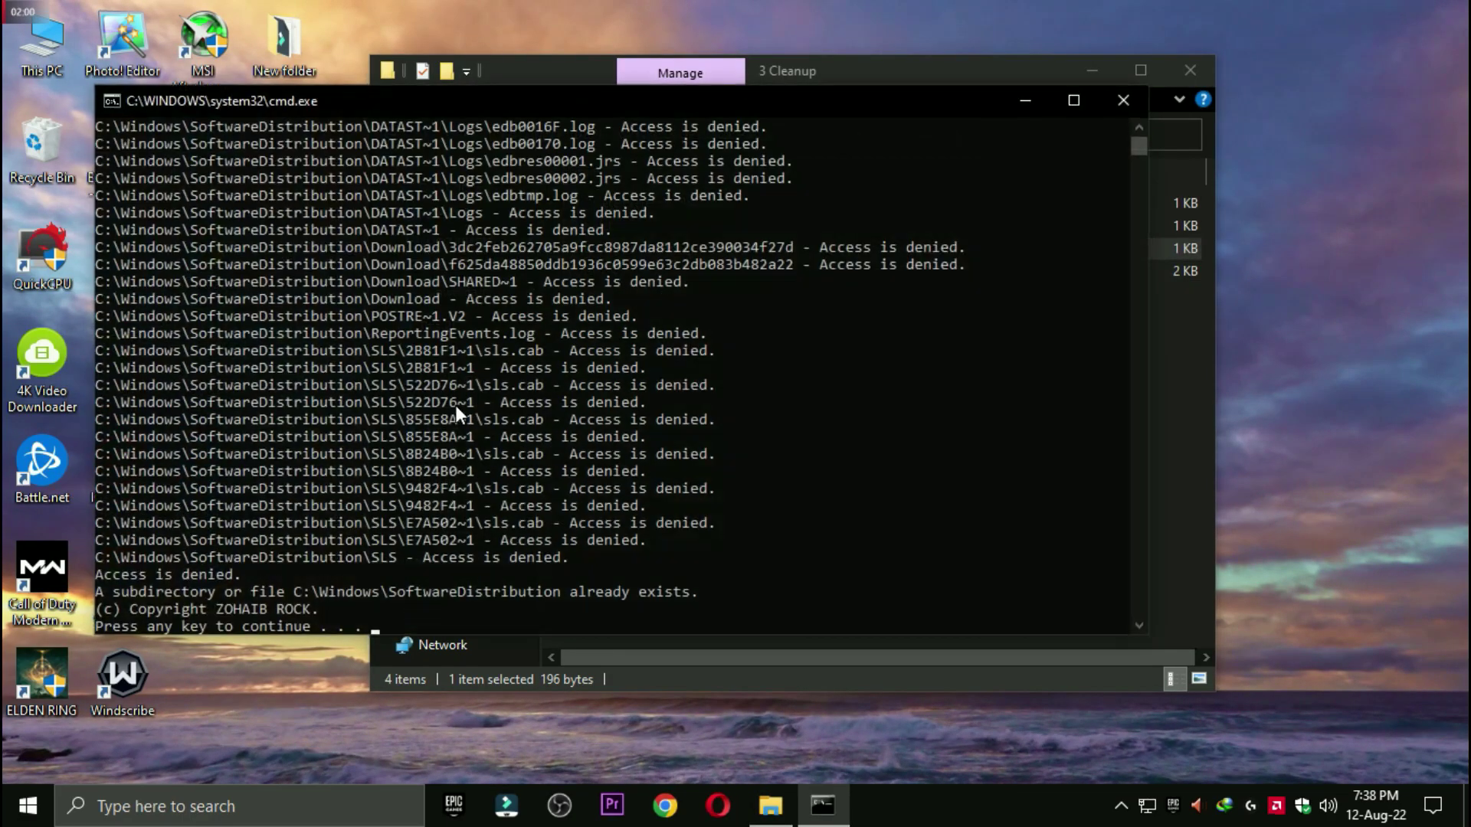
{"action": "key", "text": "Return"}
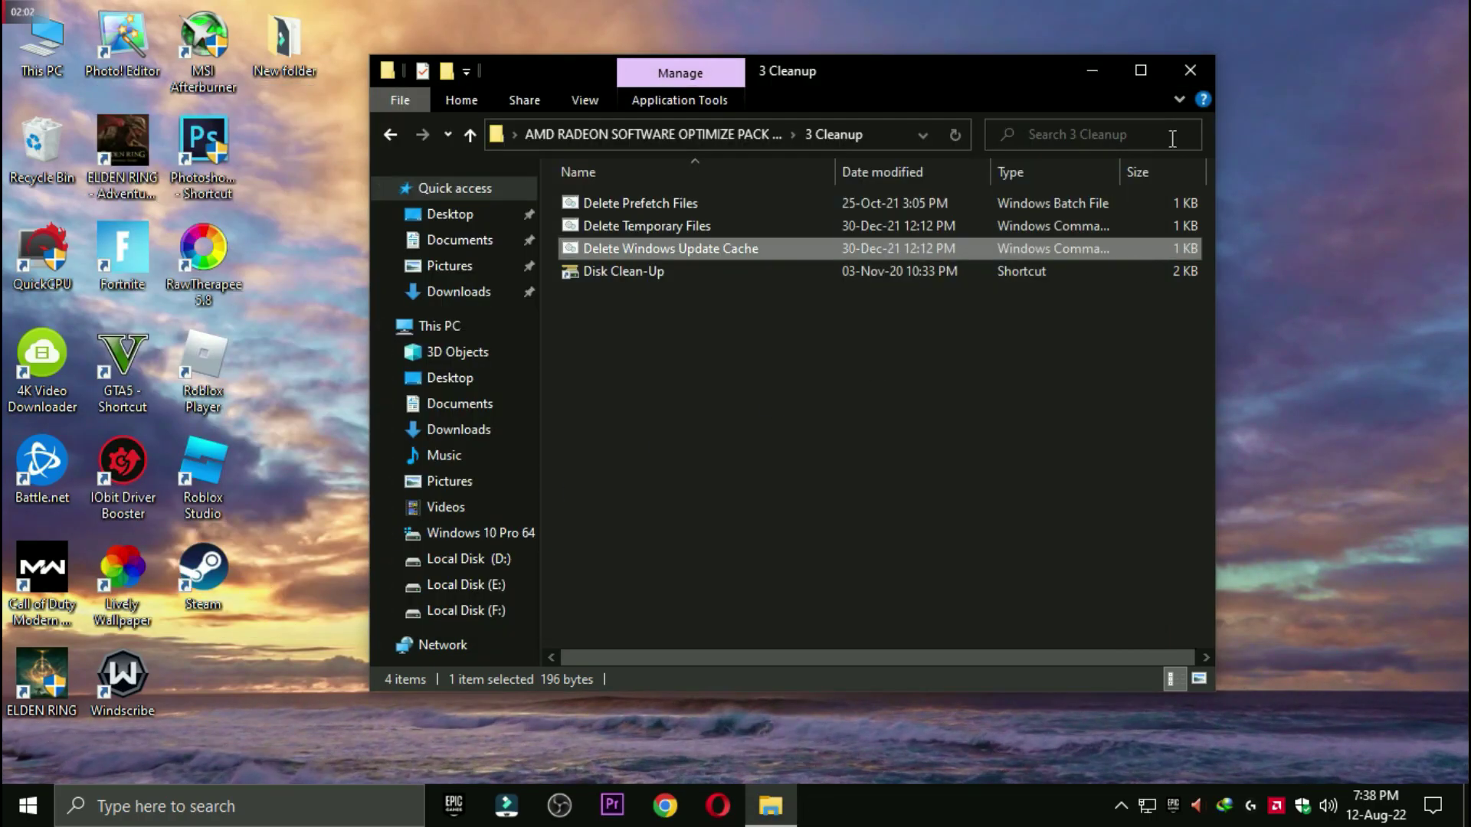
Step: Launch the pack's Disk Clean-Up shortcut, close the folder and start the cleanup scan for drive (C:)
{"action": "double_click", "coordinate": [651, 272]}
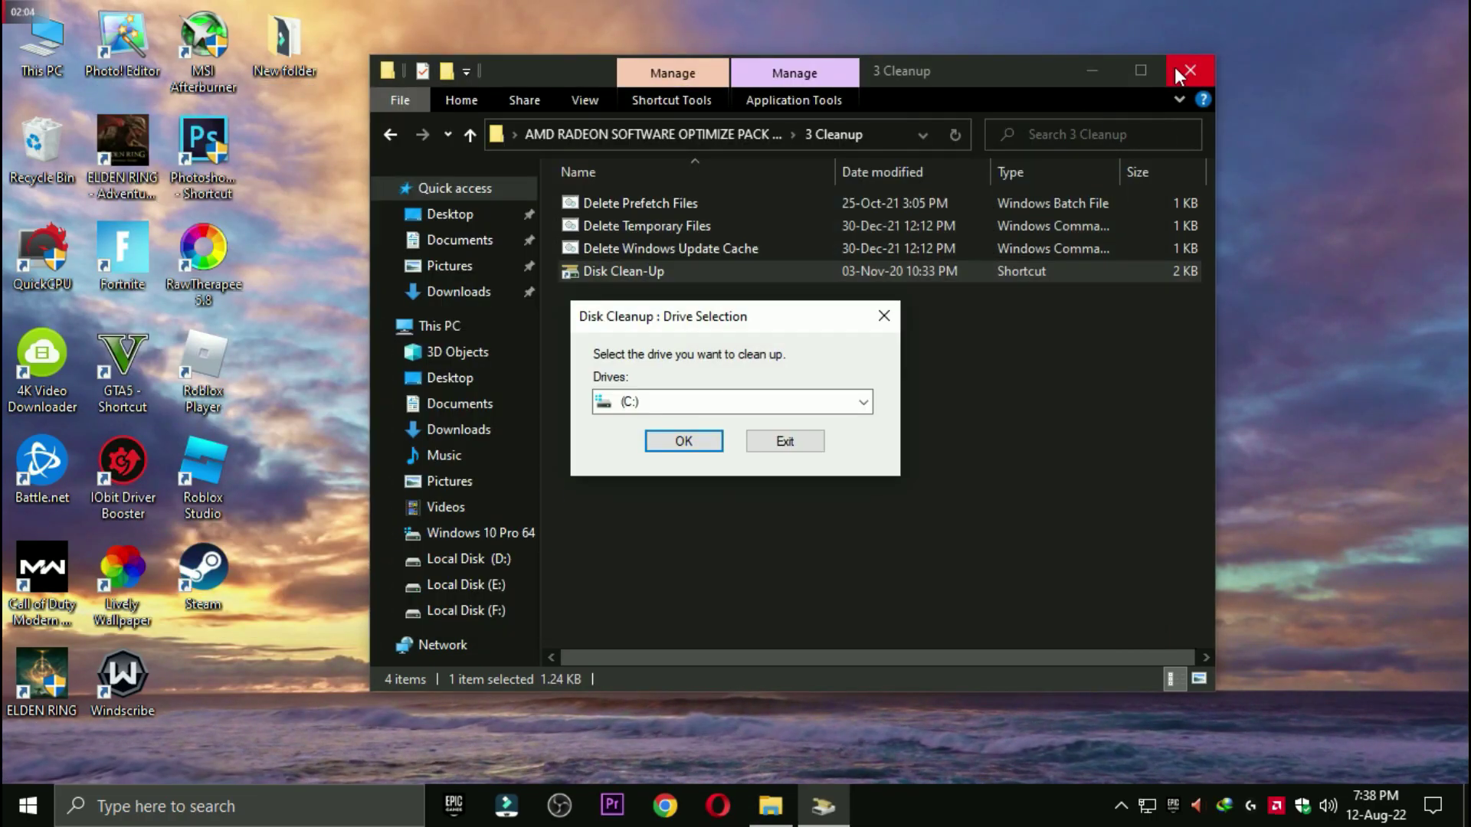
{"action": "left_click", "coordinate": [1188, 71]}
{"action": "left_click_drag", "start_coordinate": [755, 308], "coordinate": [766, 214]}
{"action": "left_click", "coordinate": [696, 309]}
{"action": "left_click", "coordinate": [654, 331]}
{"action": "left_click", "coordinate": [697, 350]}
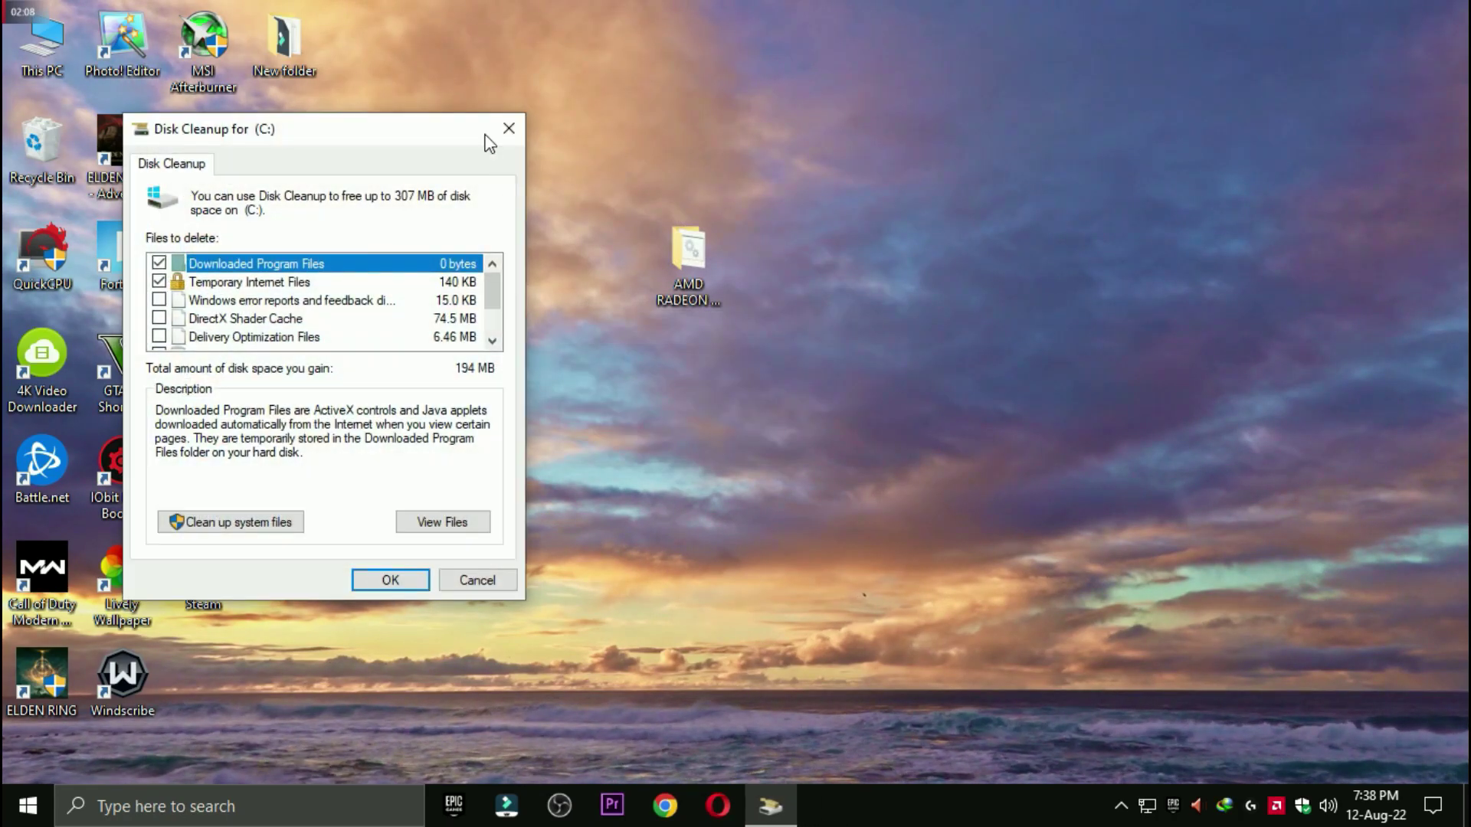
Step: Add Windows error reports, DirectX Shader Cache, Recycle Bin and Temporary files to the drive C cleanup and confirm the permanent deletion
{"action": "left_click_drag", "start_coordinate": [439, 139], "coordinate": [684, 101]}
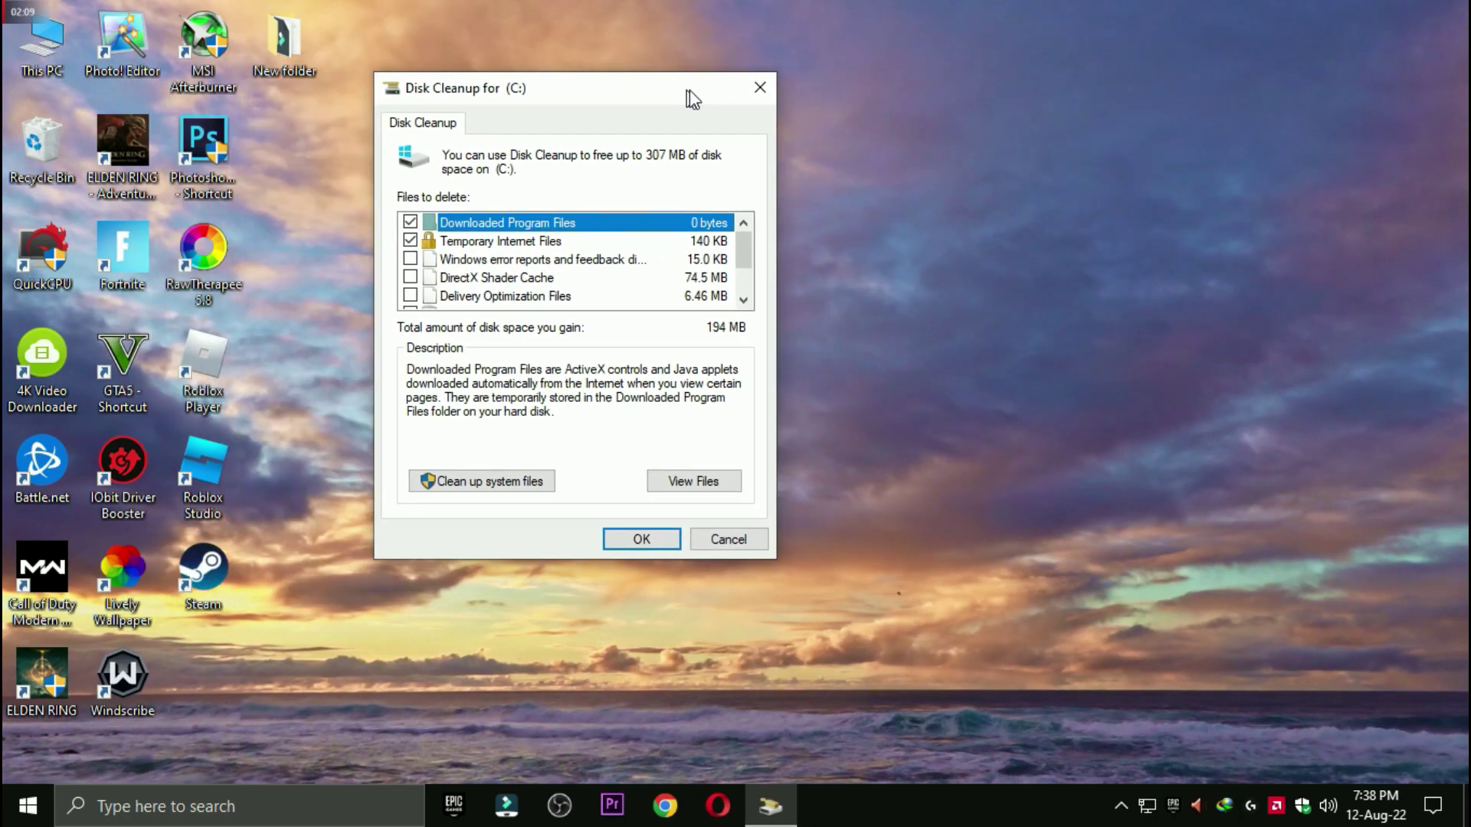
{"action": "left_click", "coordinate": [404, 278]}
{"action": "scroll", "coordinate": [417, 269], "scroll_direction": "down", "scroll_amount": 1}
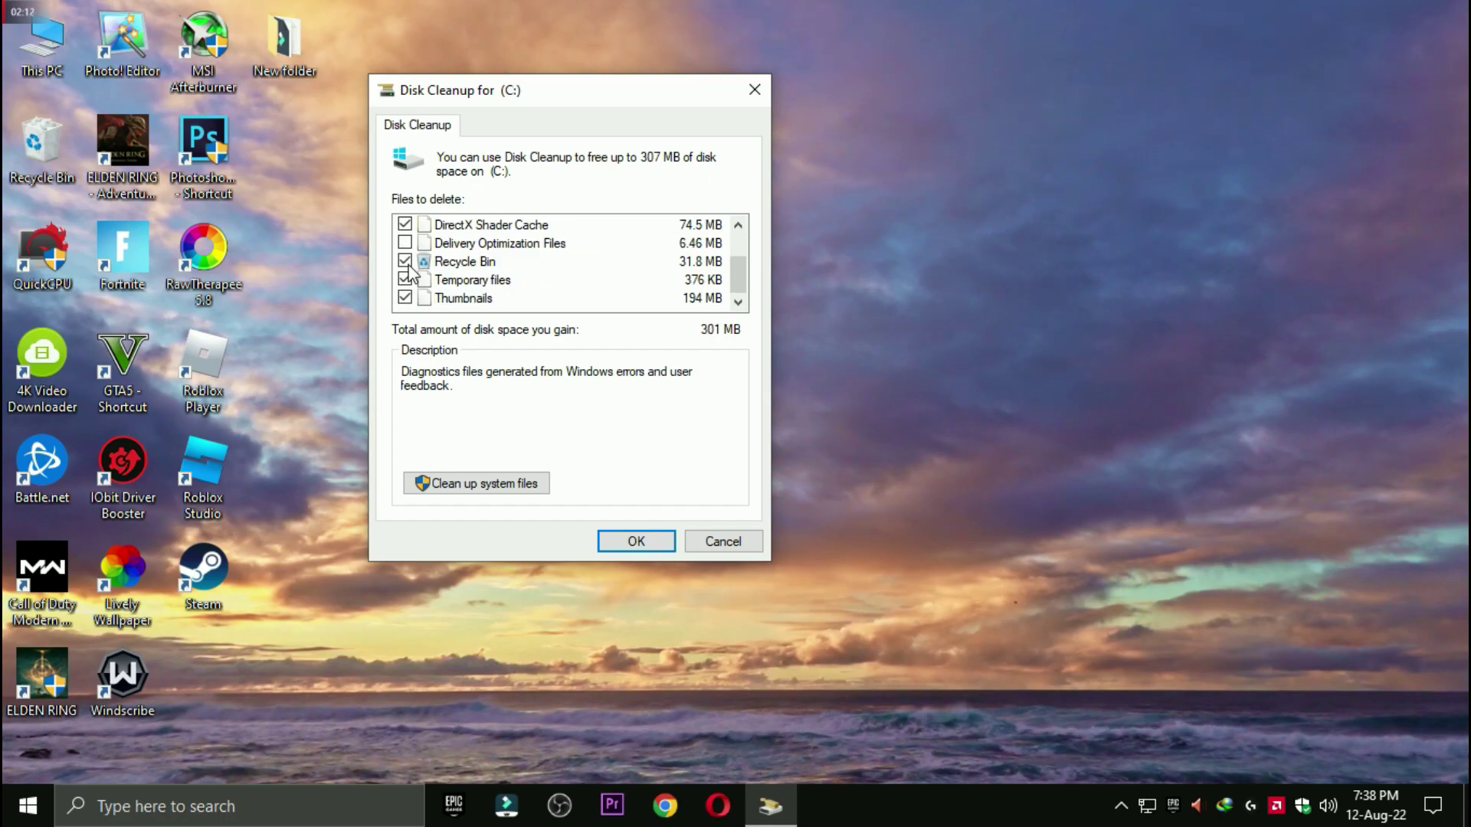
{"action": "left_click", "coordinate": [620, 538]}
{"action": "left_click", "coordinate": [765, 413]}
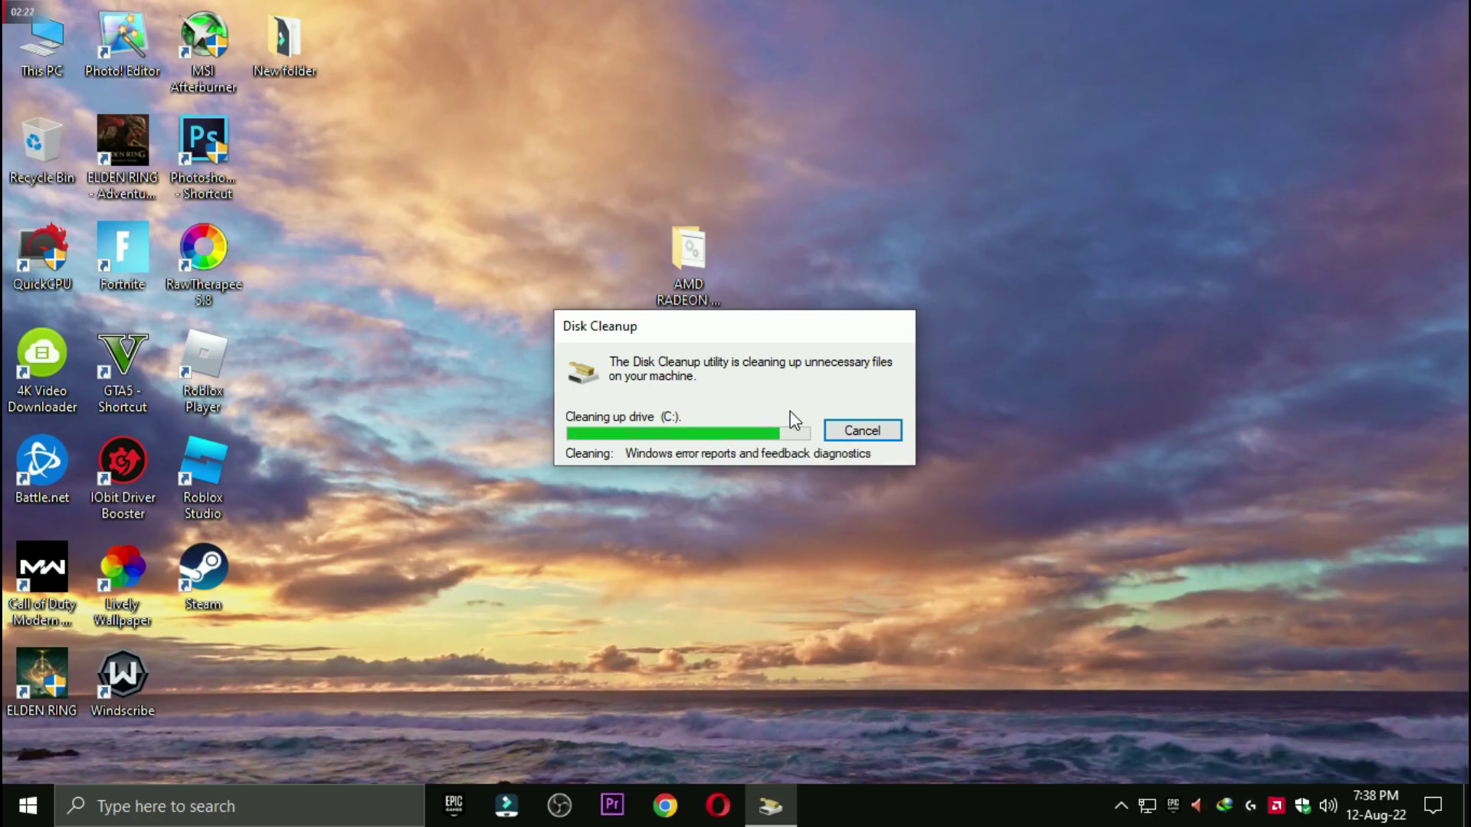
Step: View the three AMD advanced and display setting images in "4 AMD GPU Settings FOR GAMING", and close the viewer and folder
{"action": "double_click", "coordinate": [705, 284]}
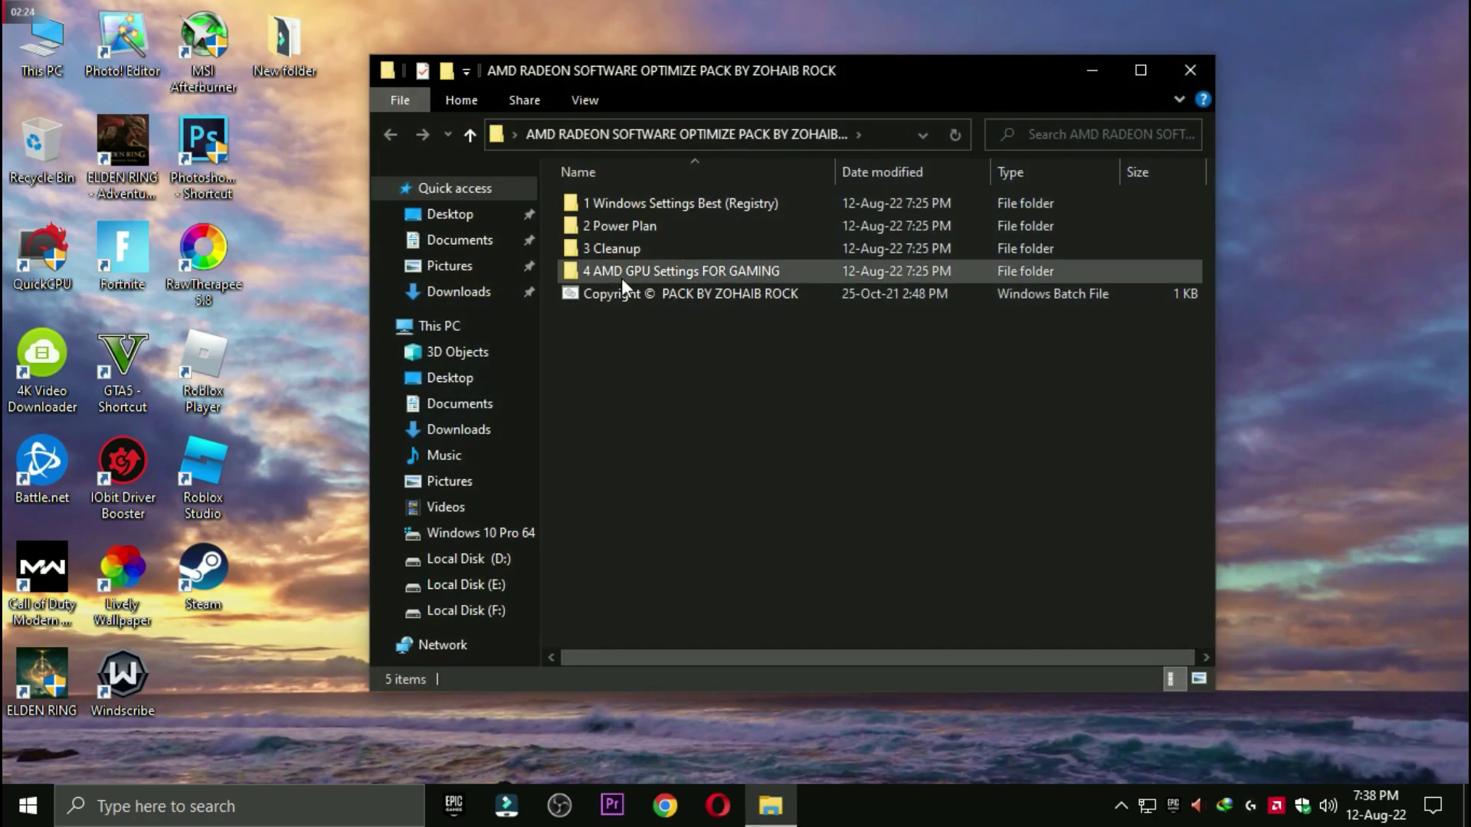
{"action": "double_click", "coordinate": [622, 276]}
{"action": "double_click", "coordinate": [576, 251]}
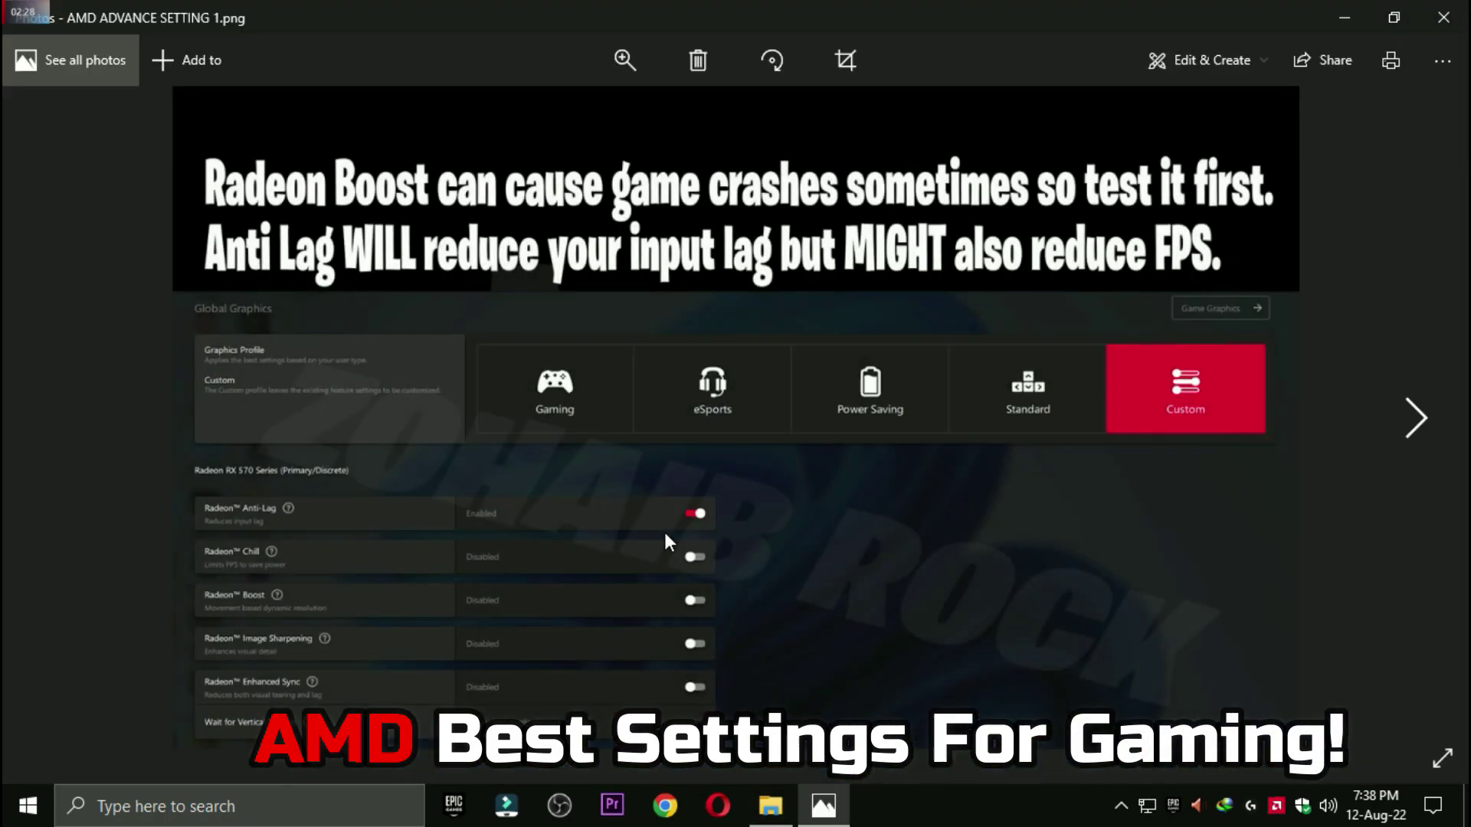
{"action": "key", "text": "Right"}
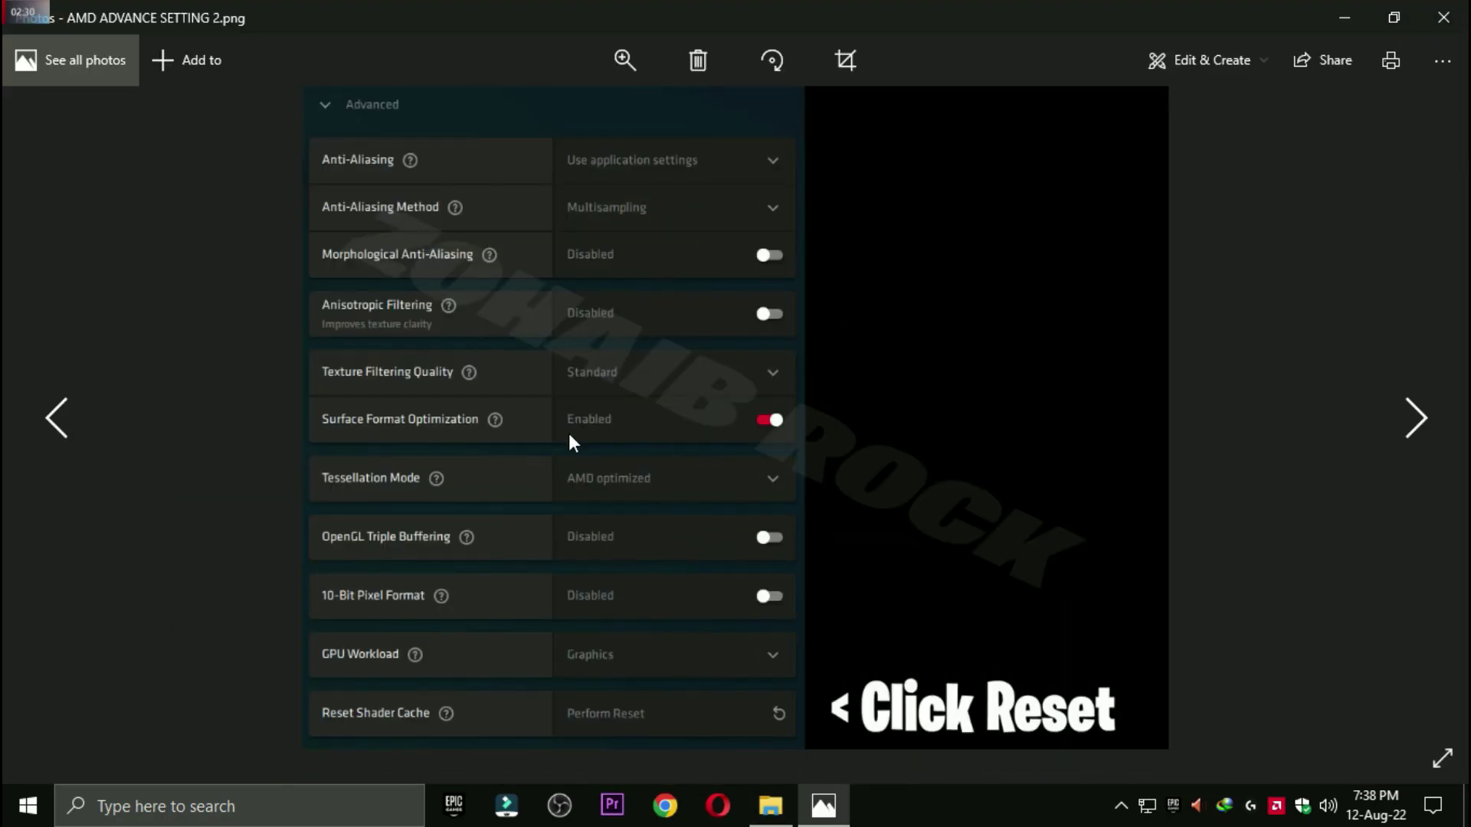
{"action": "key", "text": "Right"}
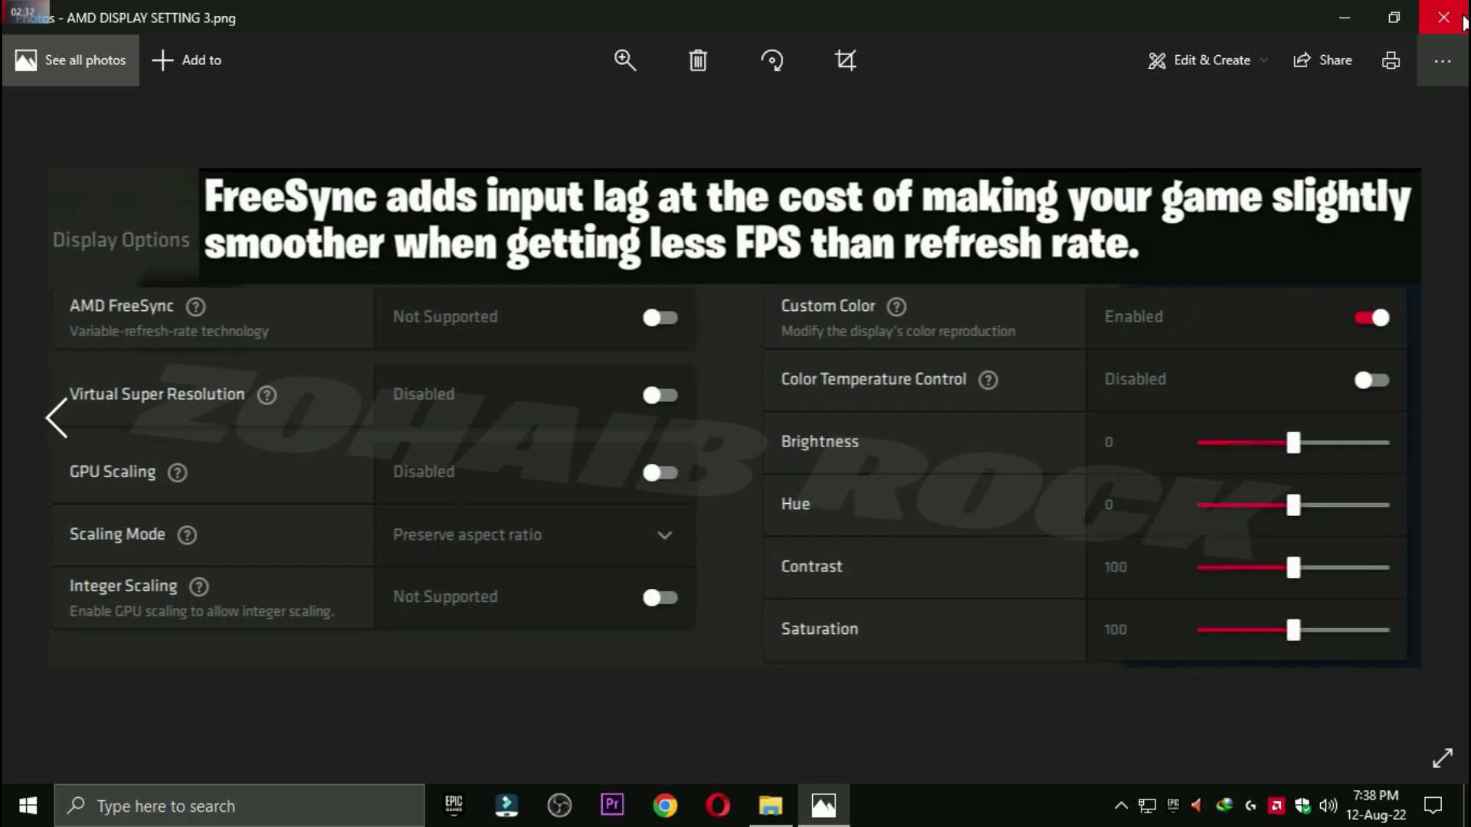
{"action": "left_click", "coordinate": [1443, 17]}
{"action": "left_click", "coordinate": [1190, 70]}
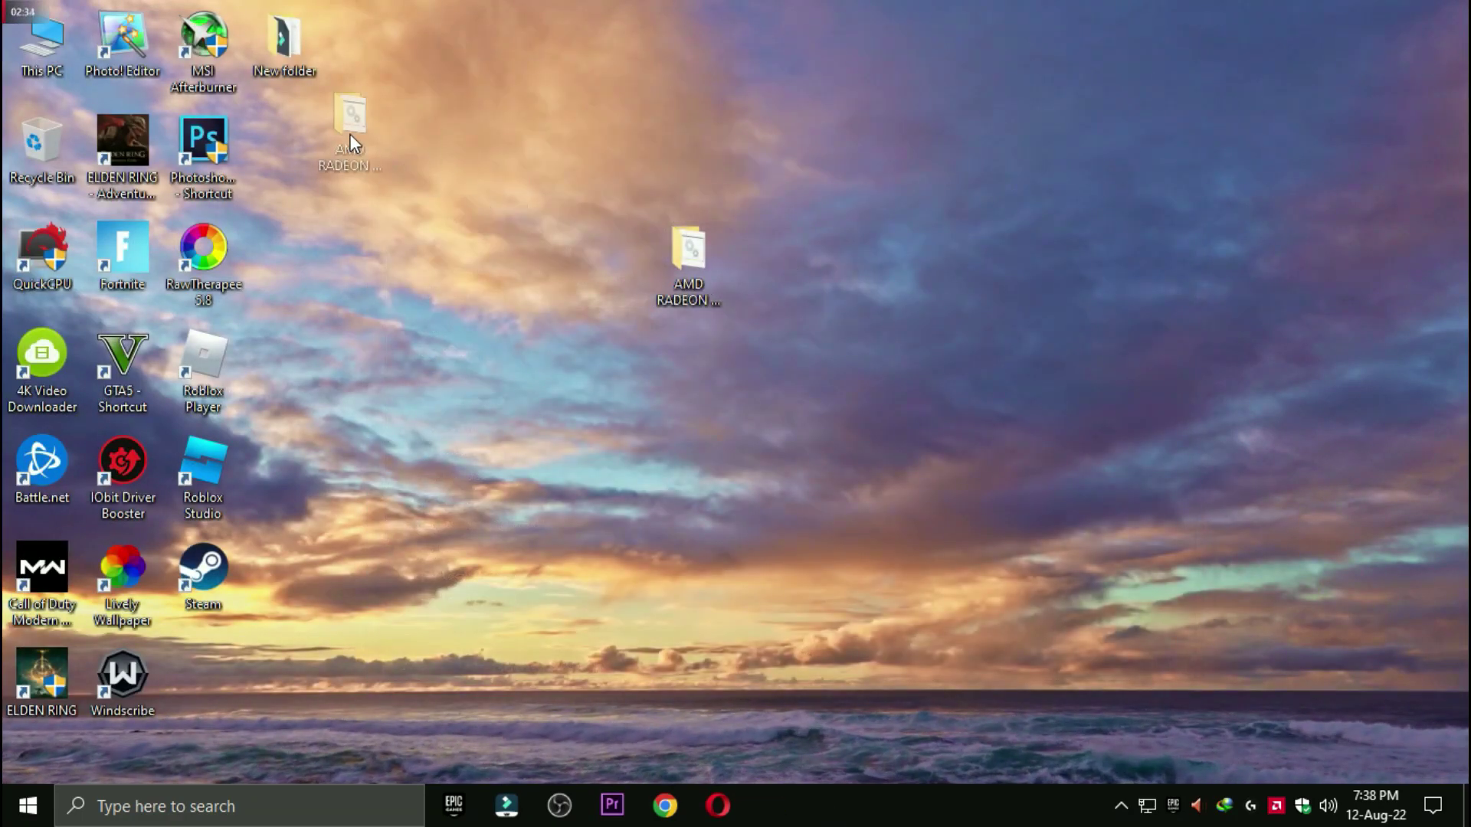
Step: Open AMD Software: Adrenalin Edition from the desktop, go to its settings and look over the System options
{"action": "right_click", "coordinate": [642, 176]}
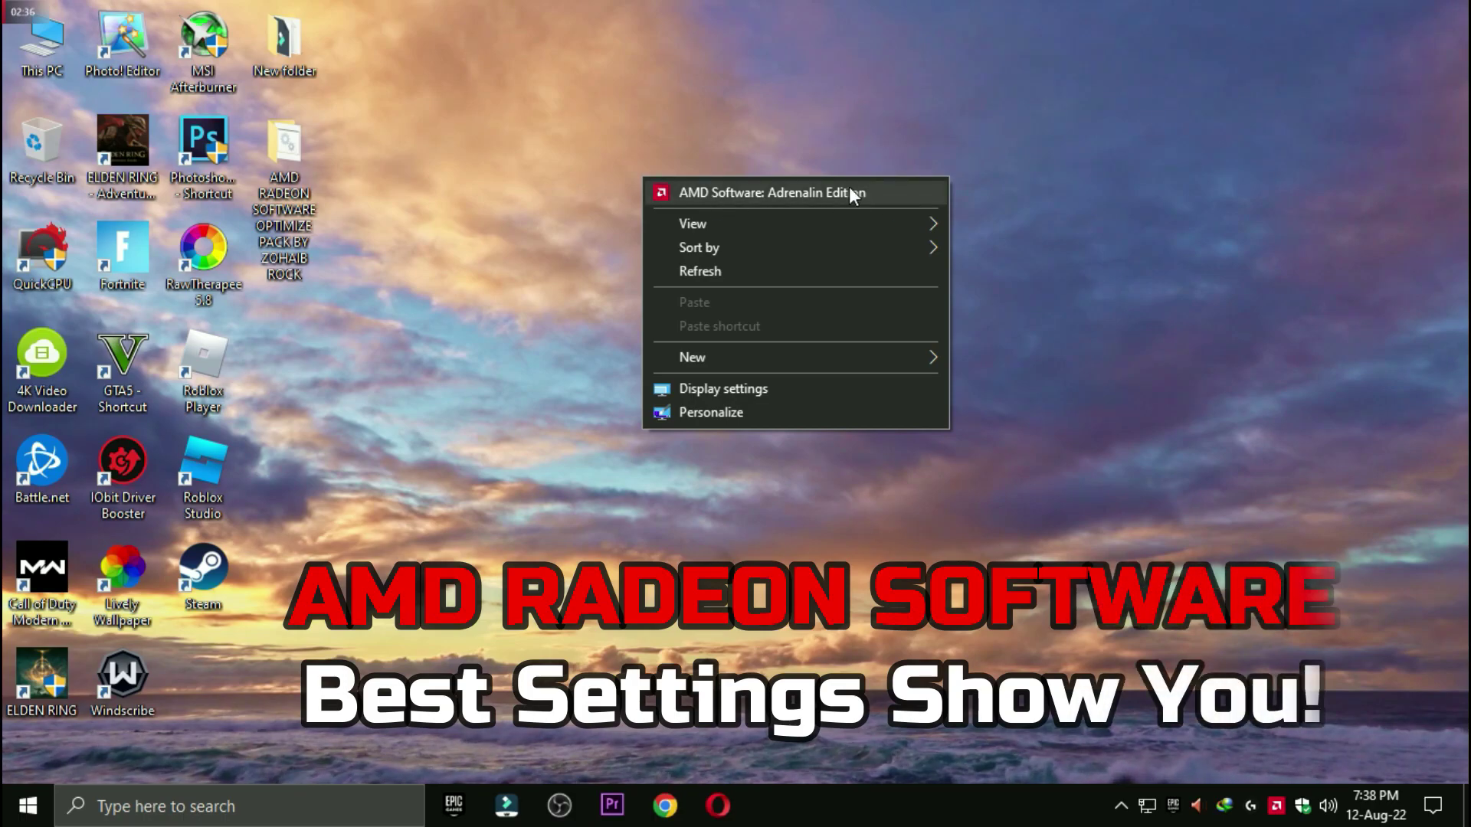
{"action": "left_click", "coordinate": [806, 191]}
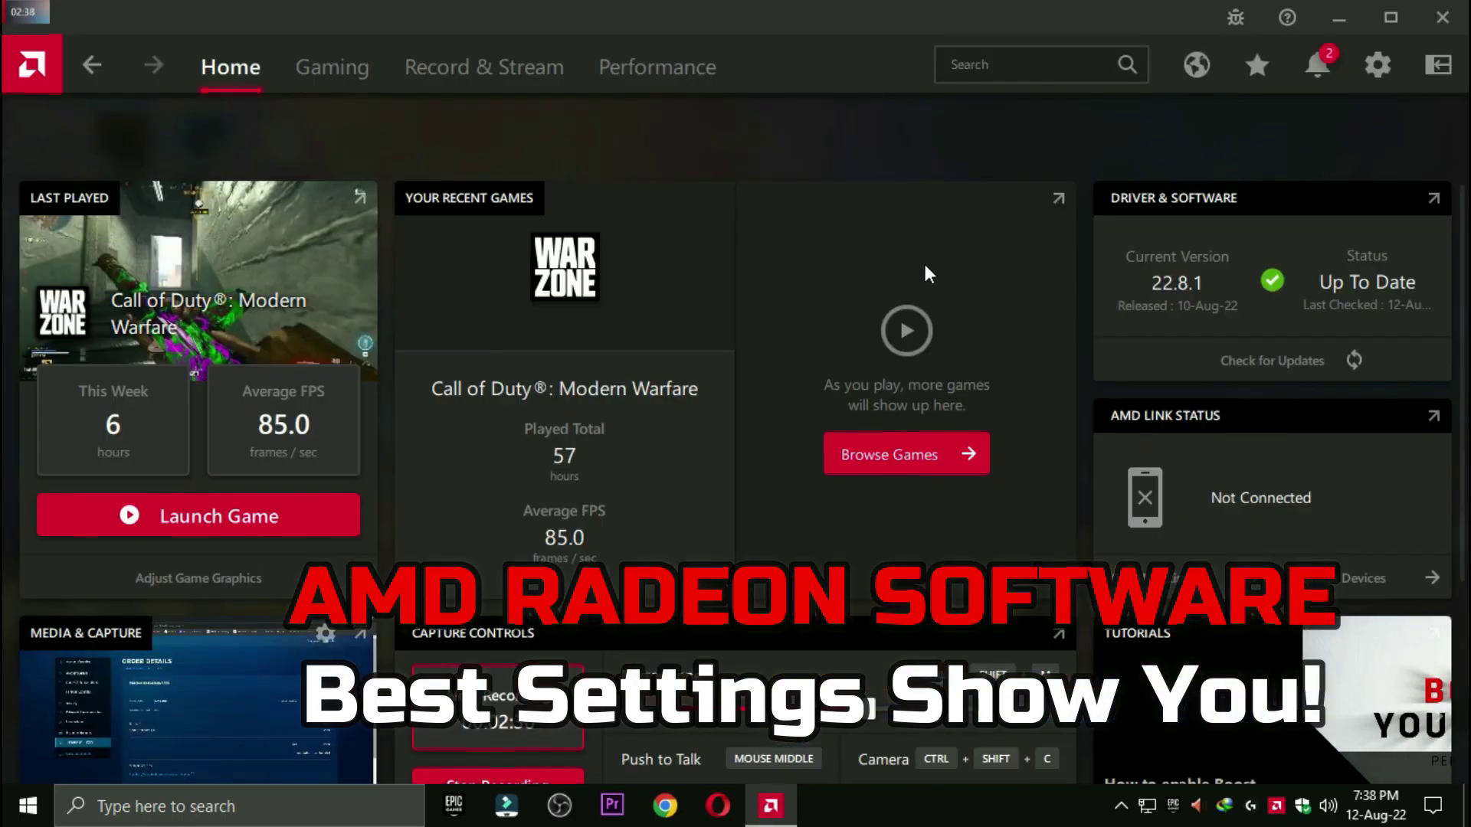
{"action": "left_click", "coordinate": [1364, 86]}
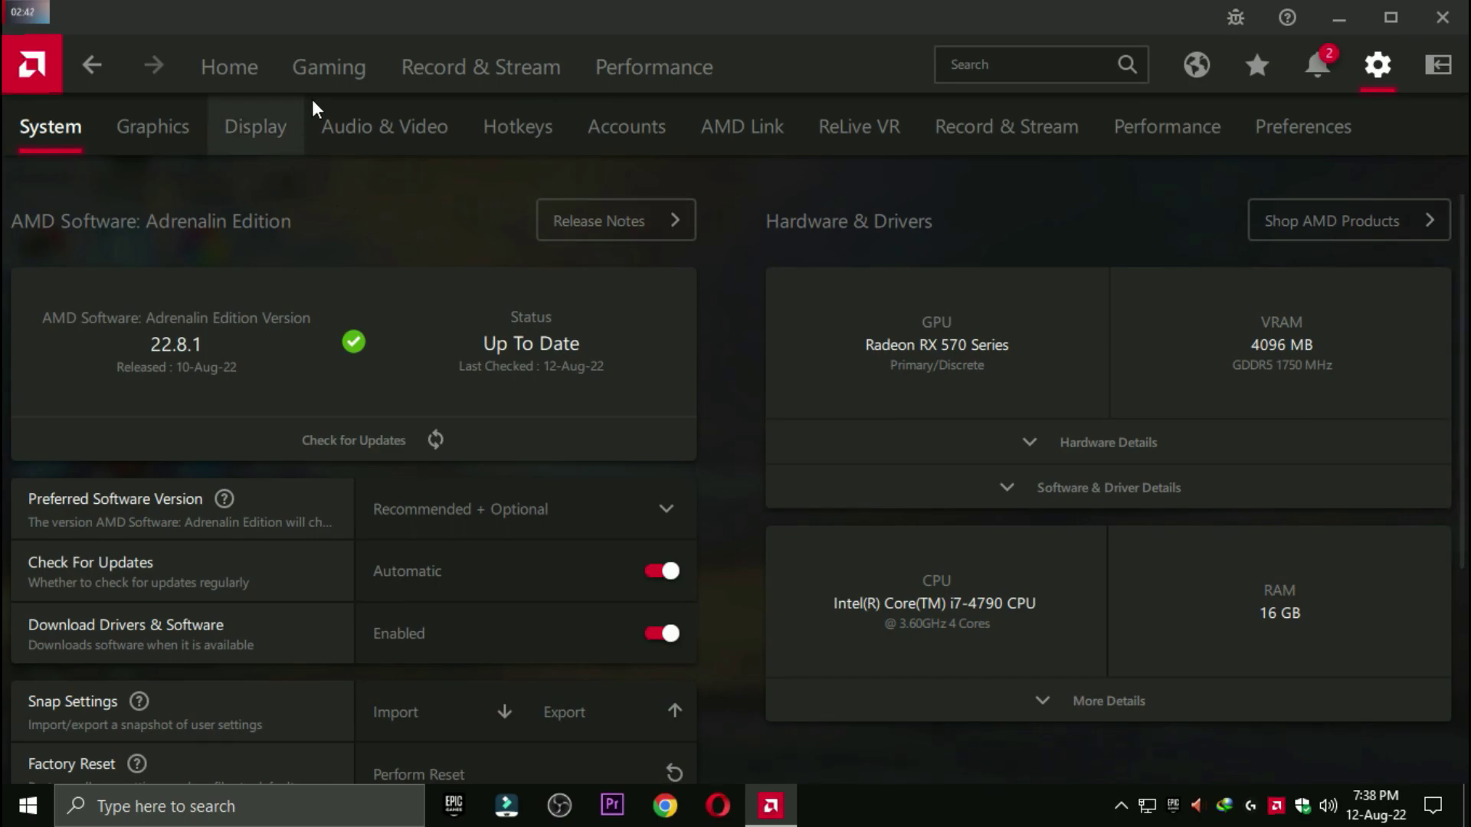
{"action": "left_click", "coordinate": [327, 63]}
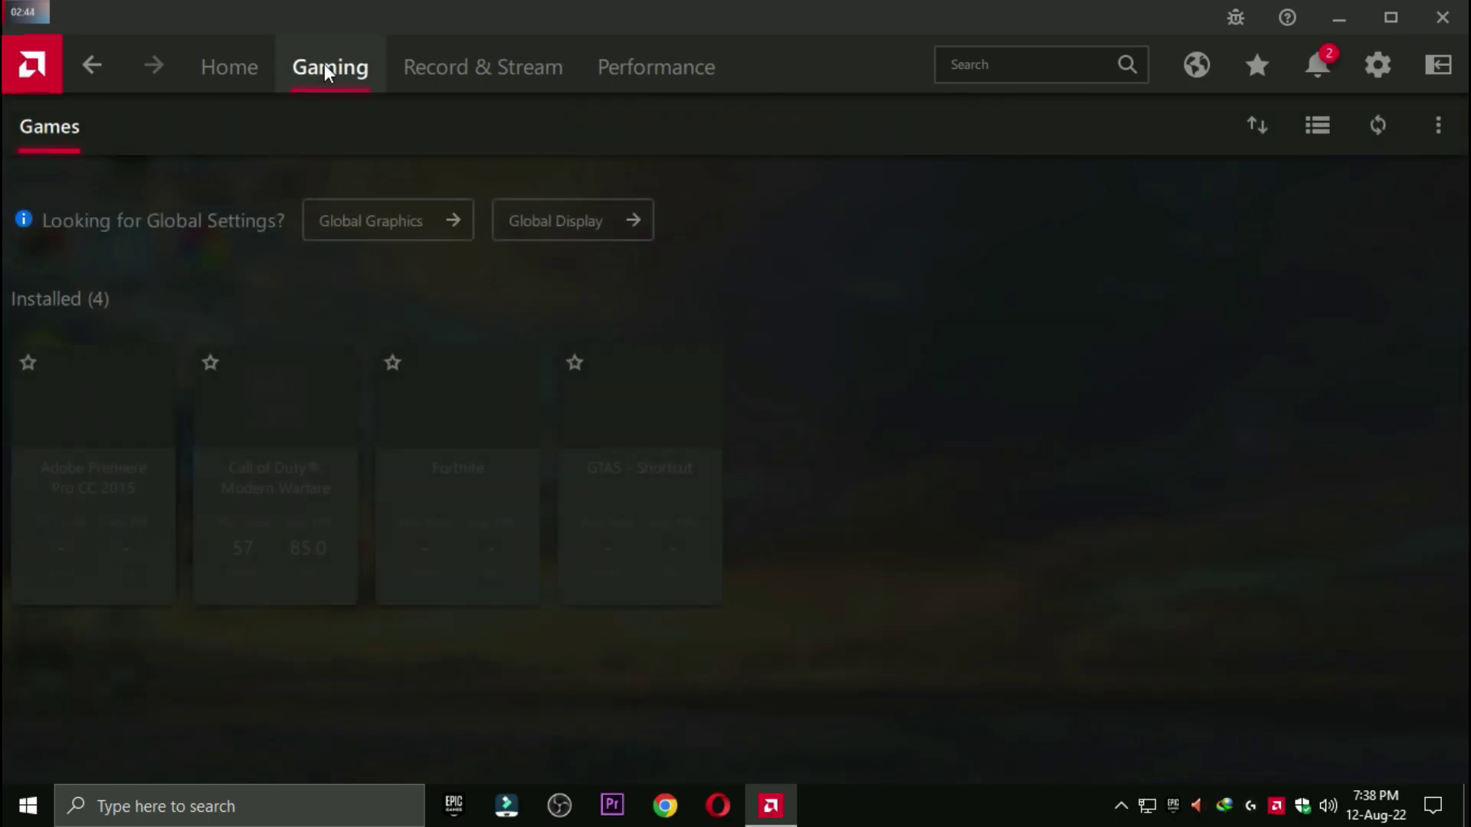
{"action": "left_click", "coordinate": [1391, 77]}
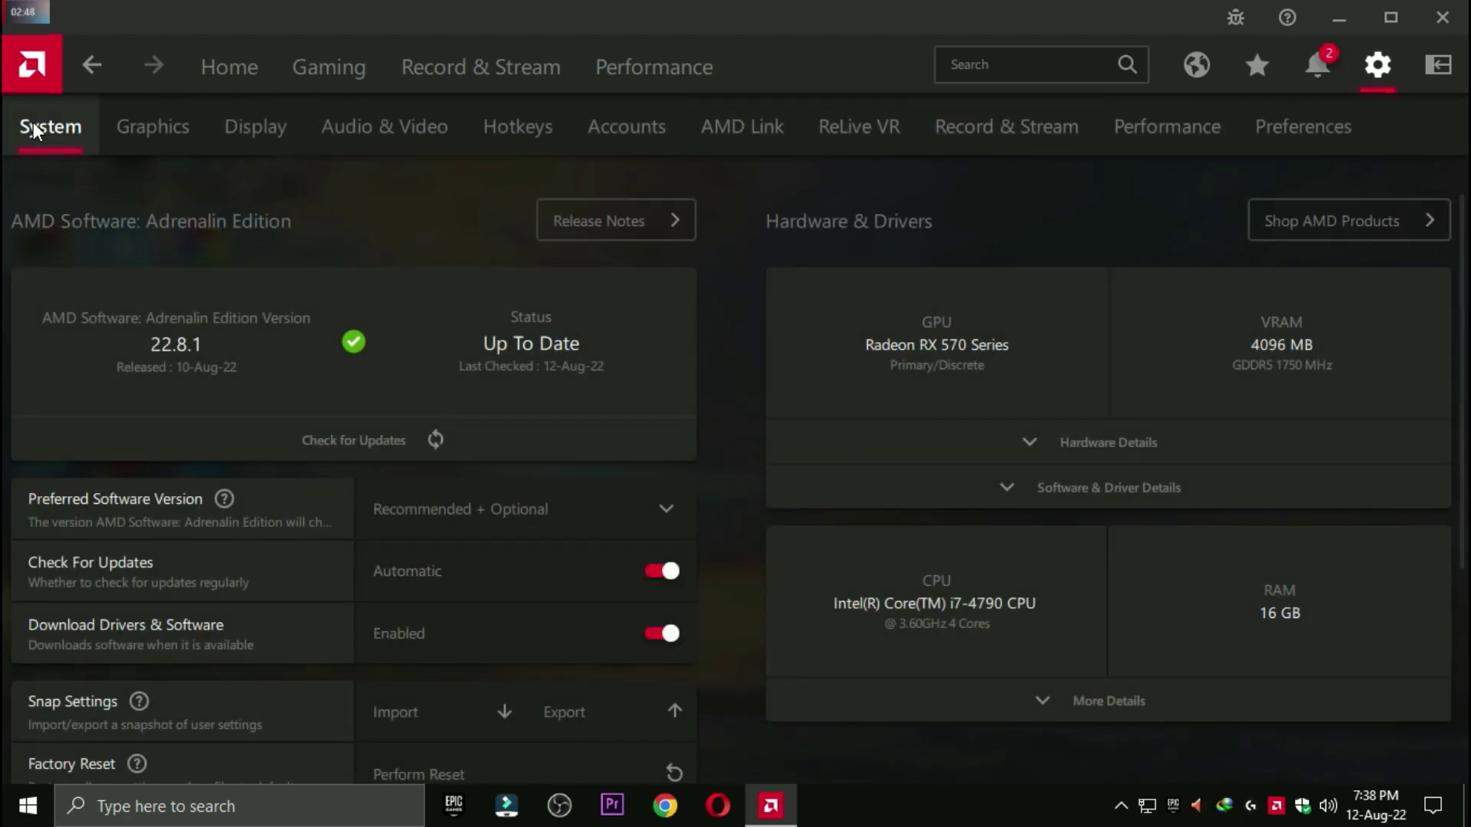
{"action": "scroll", "coordinate": [394, 749], "scroll_direction": "down", "scroll_amount": 3}
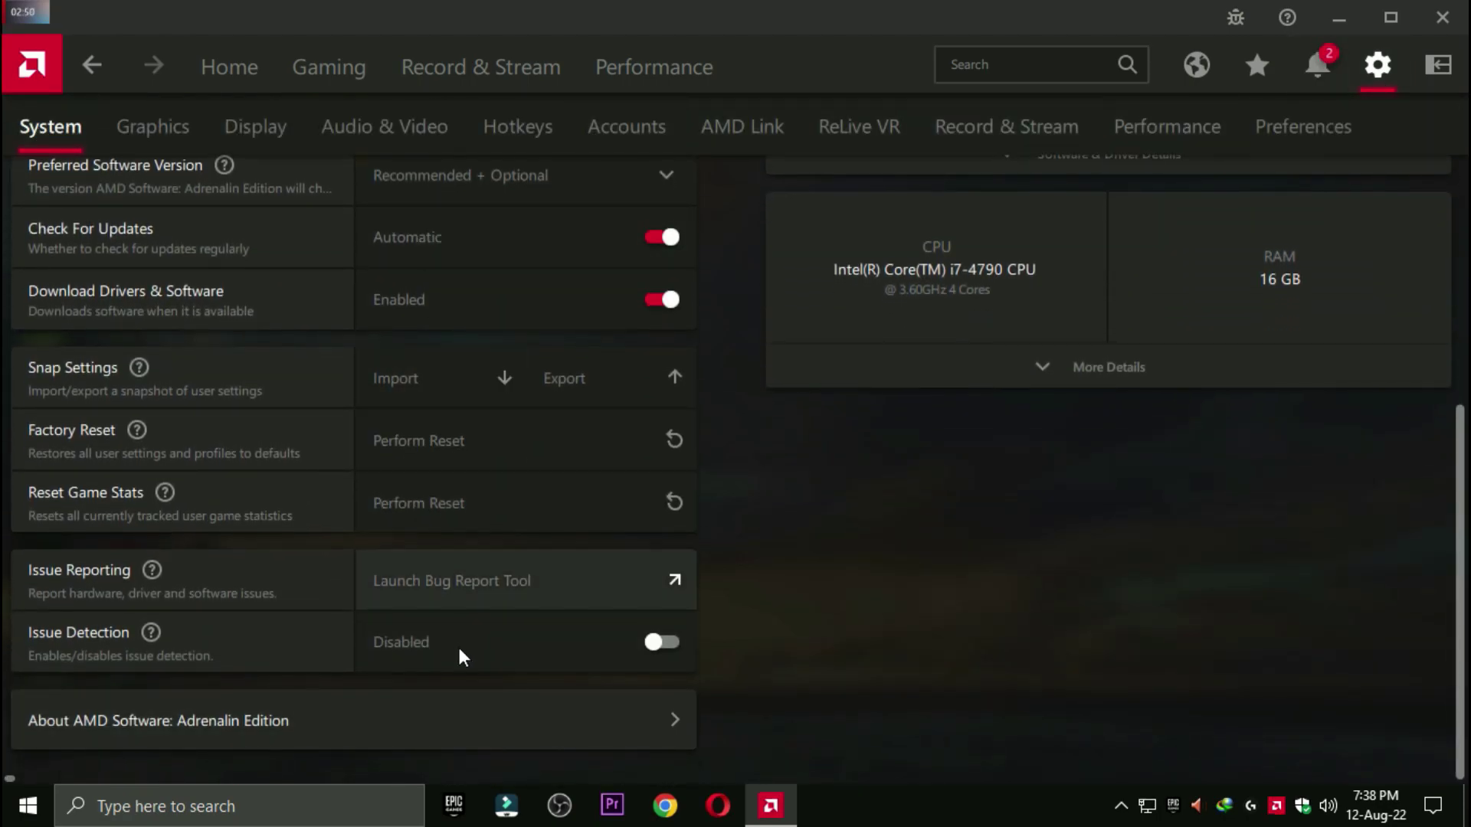
{"action": "scroll", "coordinate": [505, 383], "scroll_direction": "up", "scroll_amount": 3}
Step: Review the global Graphics settings from the Custom profile and Radeon Anti-Lag through the expanded Advanced options
{"action": "left_click", "coordinate": [182, 153]}
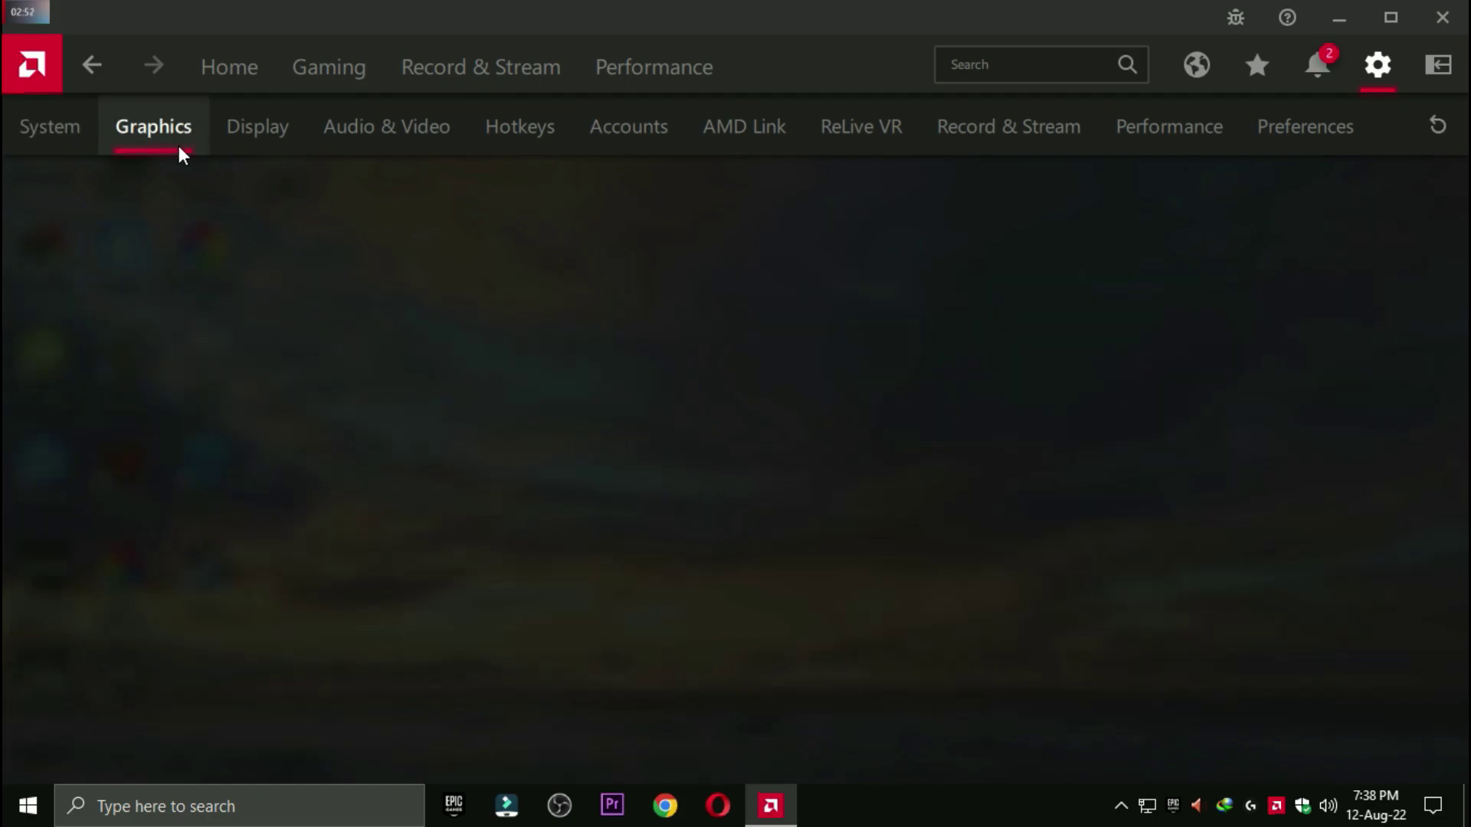
{"action": "scroll", "coordinate": [328, 417], "scroll_direction": "down", "scroll_amount": 1}
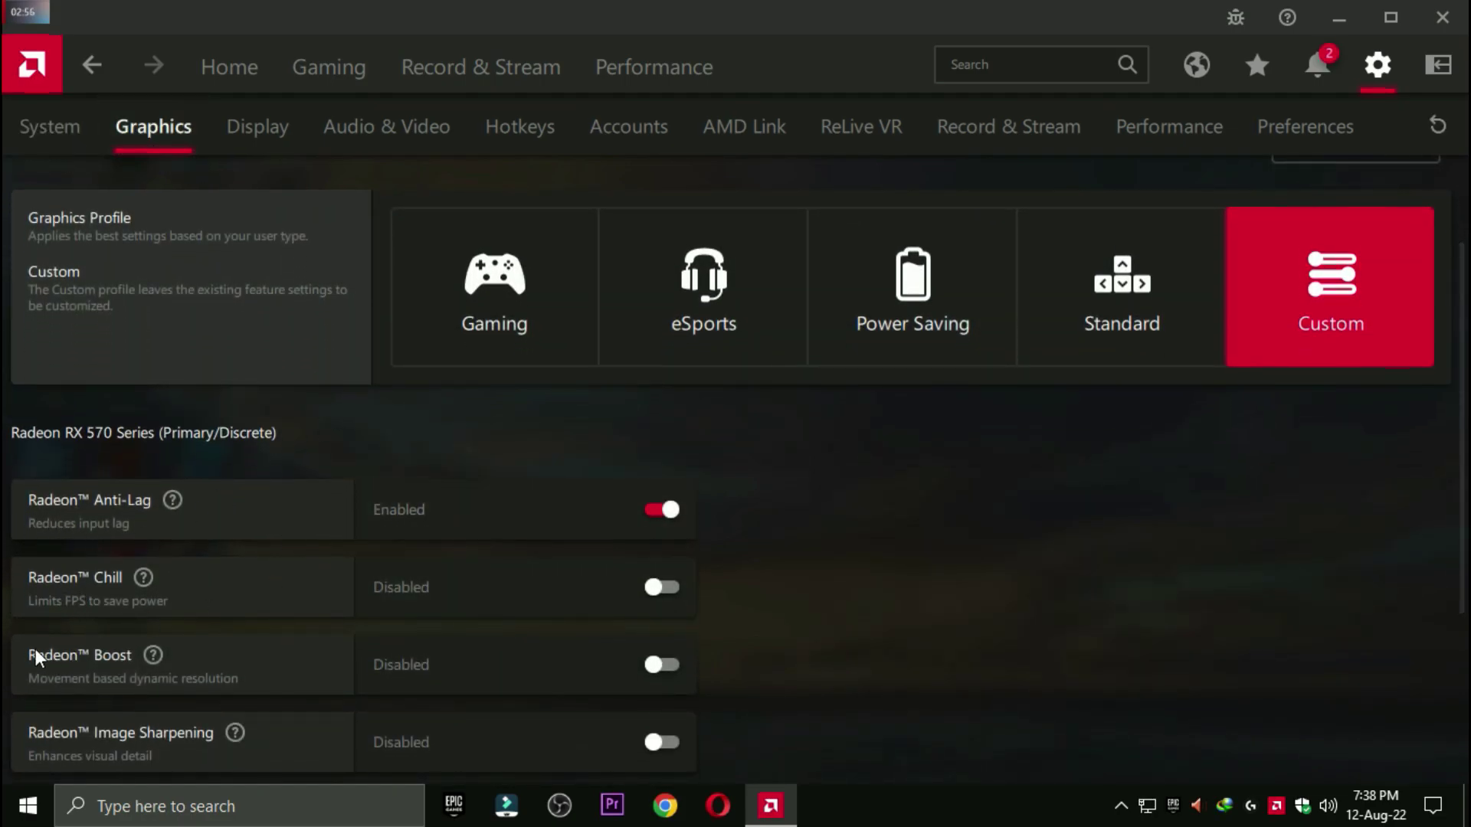
{"action": "scroll", "coordinate": [536, 674], "scroll_direction": "down", "scroll_amount": 4}
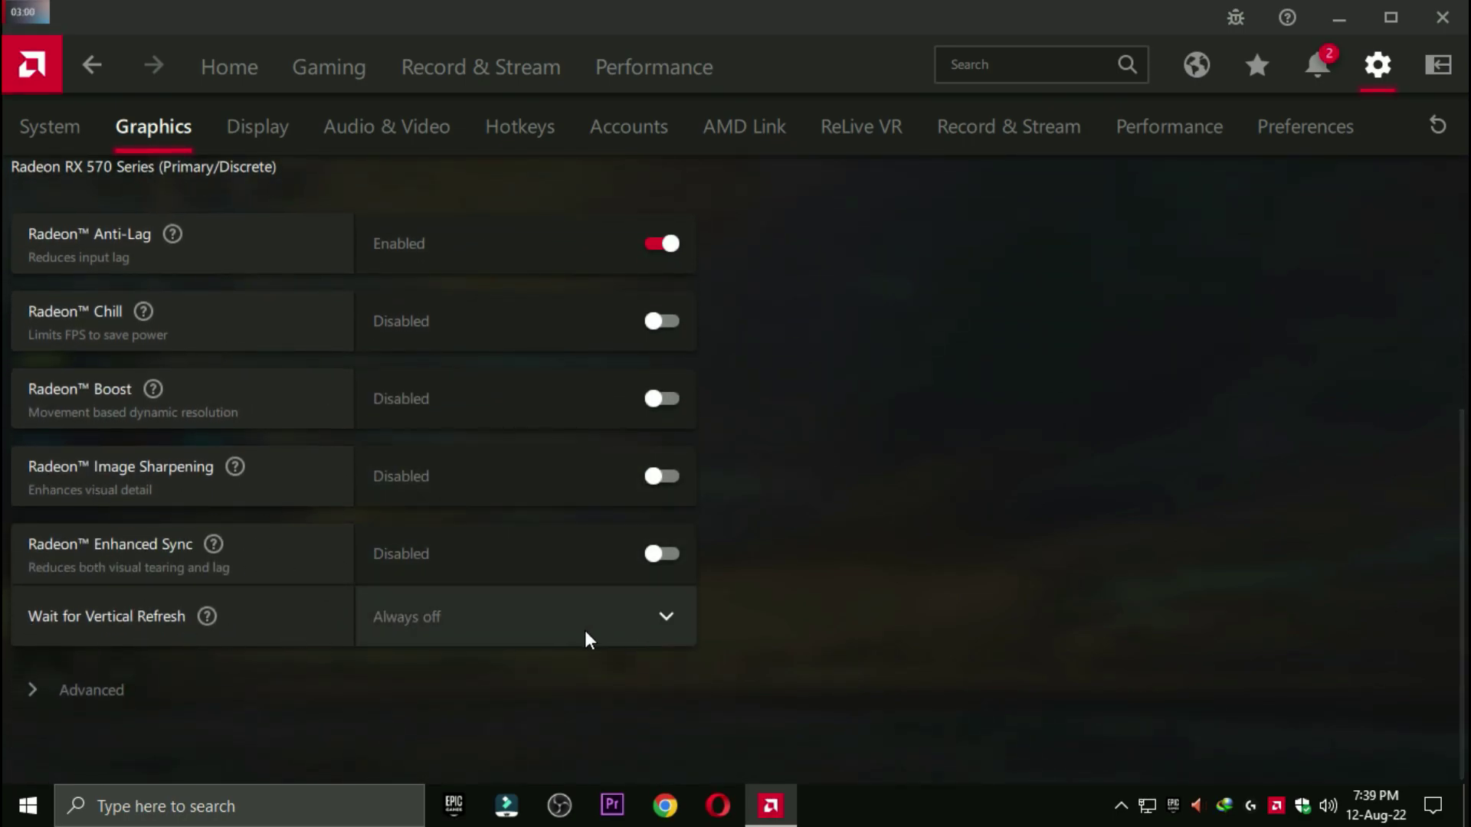
{"action": "left_click", "coordinate": [142, 701]}
{"action": "scroll", "coordinate": [142, 700], "scroll_direction": "down", "scroll_amount": 3}
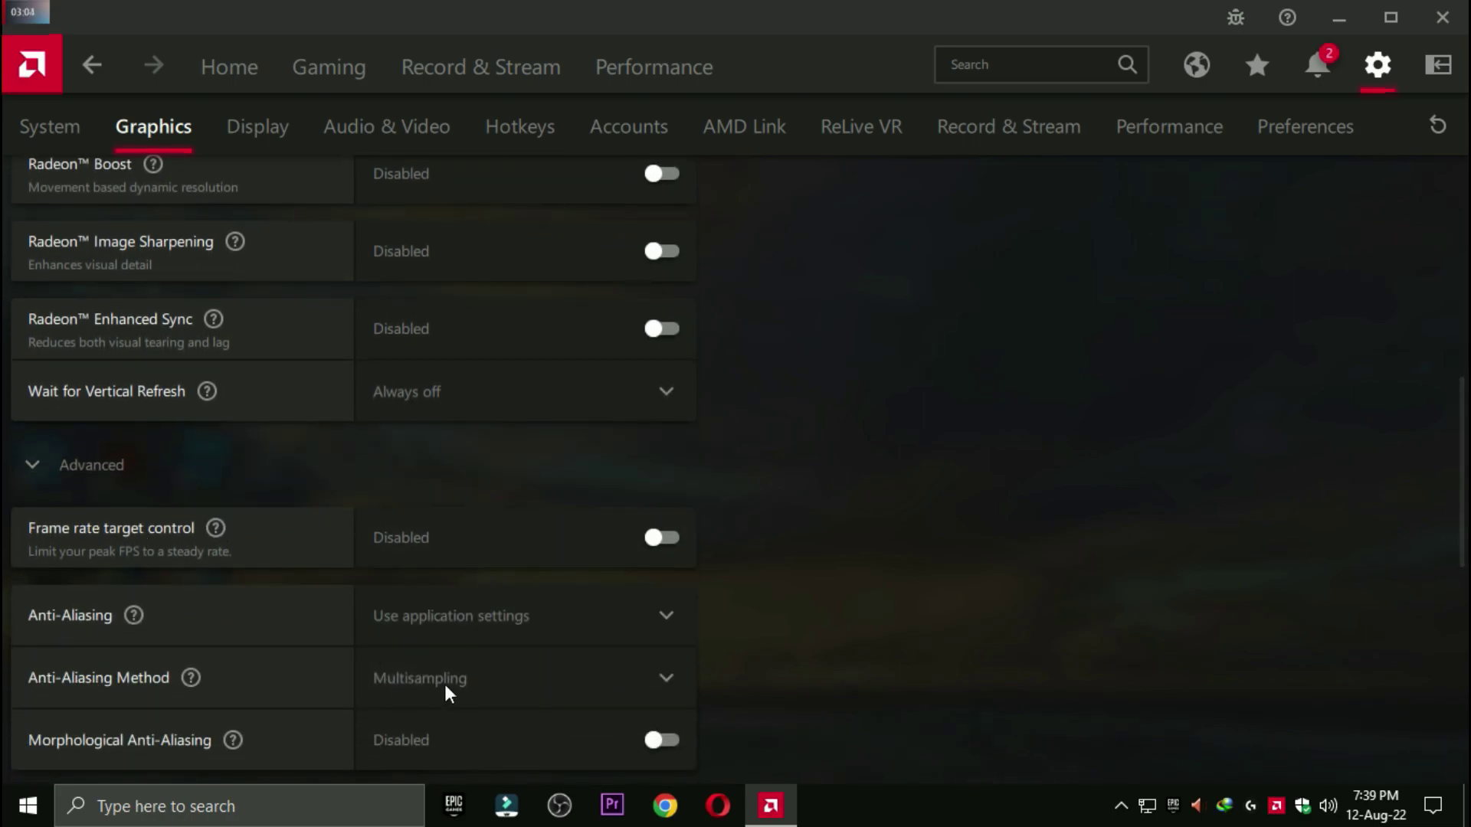
{"action": "scroll", "coordinate": [404, 693], "scroll_direction": "down", "scroll_amount": 10}
{"action": "scroll", "coordinate": [173, 425], "scroll_direction": "up", "scroll_amount": 1}
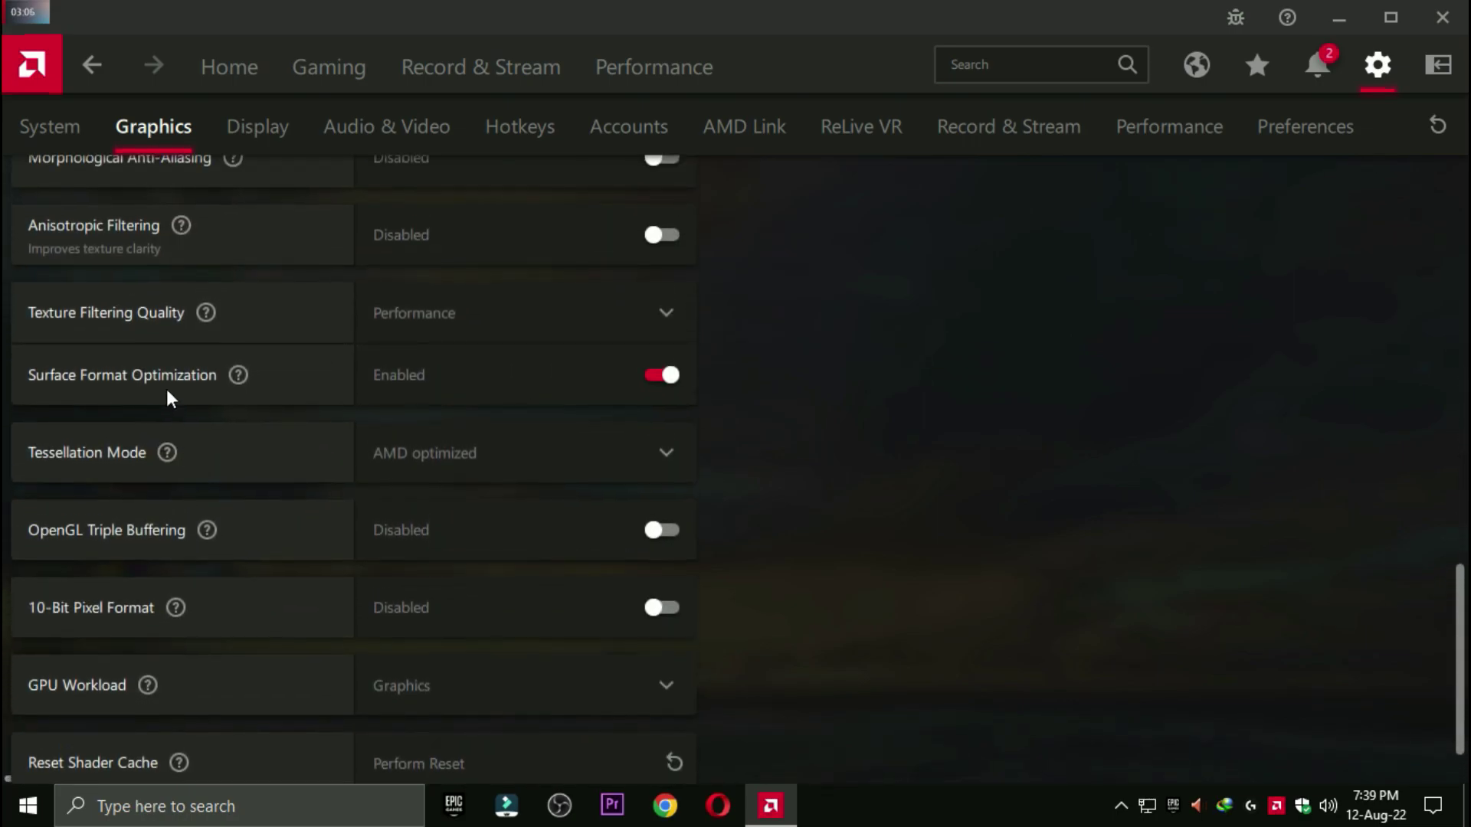
Step: Choose Performance for Texture Filtering Quality in the advanced graphics settings and check the remaining options
{"action": "left_click", "coordinate": [516, 344]}
{"action": "left_click", "coordinate": [483, 489]}
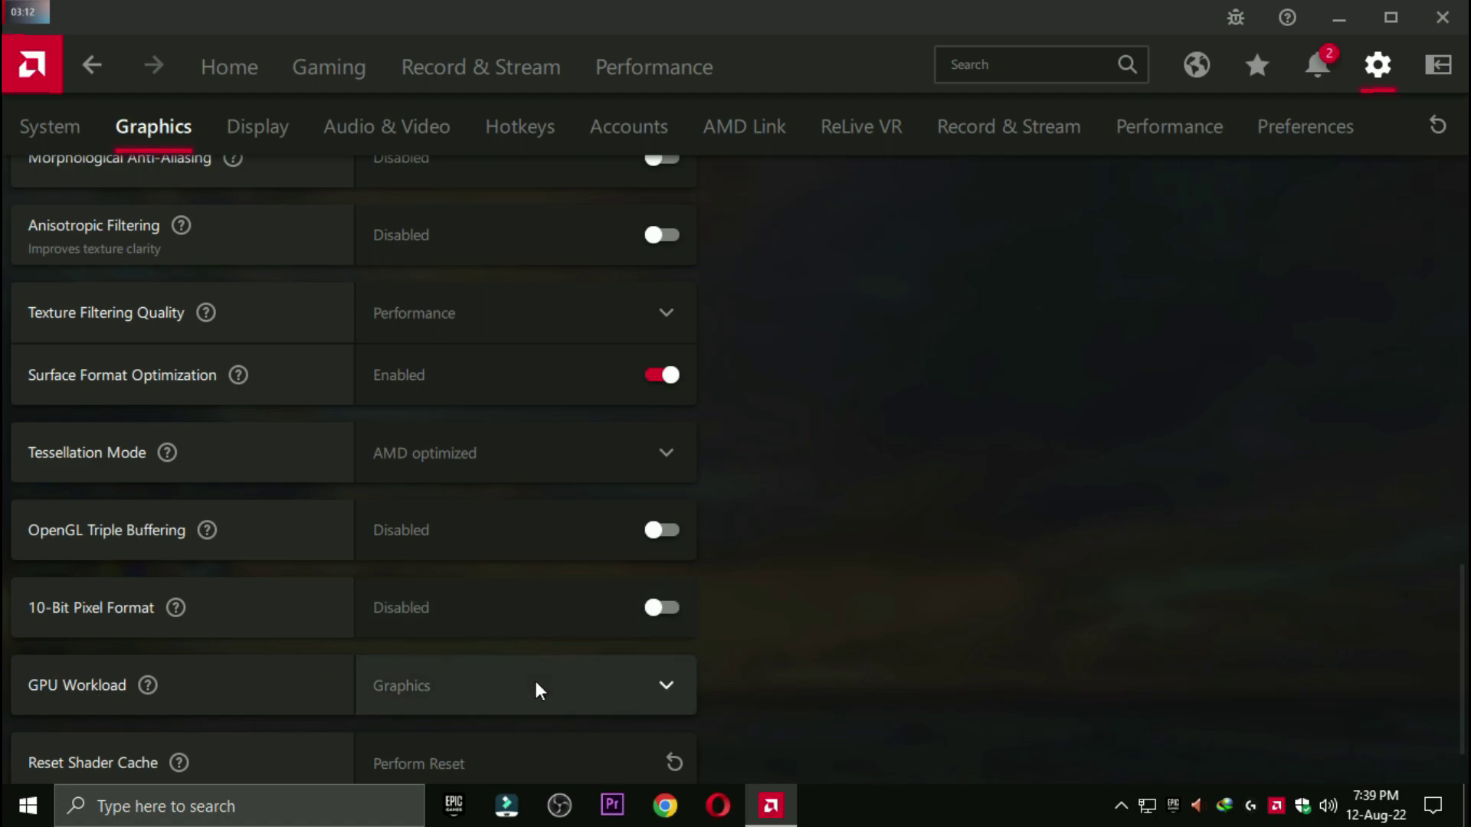
{"action": "scroll", "coordinate": [167, 682], "scroll_direction": "down", "scroll_amount": 1}
Step: Set the Scaling Mode to Preserve aspect ratio in the global Display settings
{"action": "left_click", "coordinate": [260, 131]}
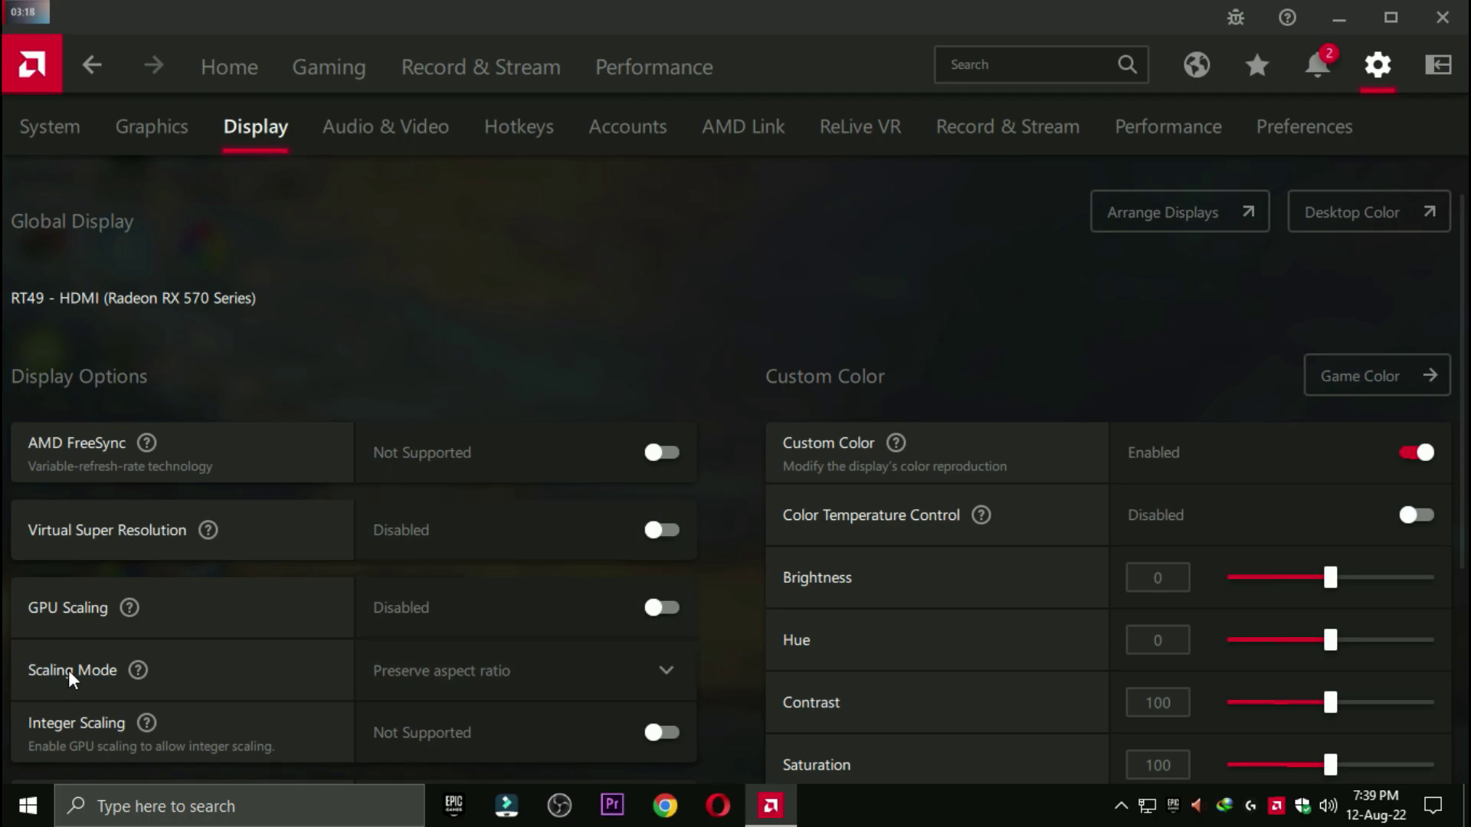
{"action": "left_click", "coordinate": [424, 688]}
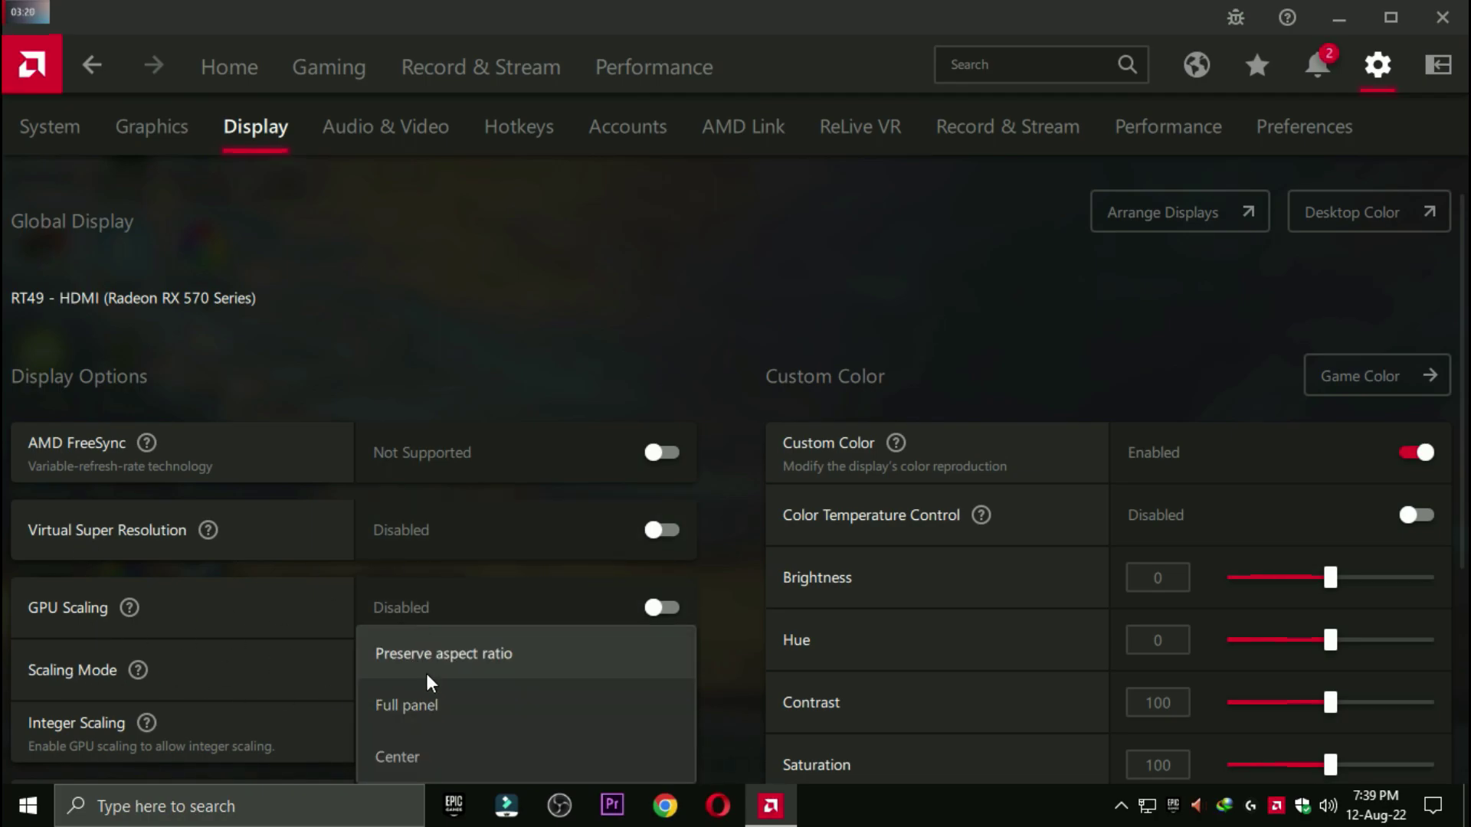
{"action": "left_click", "coordinate": [420, 659]}
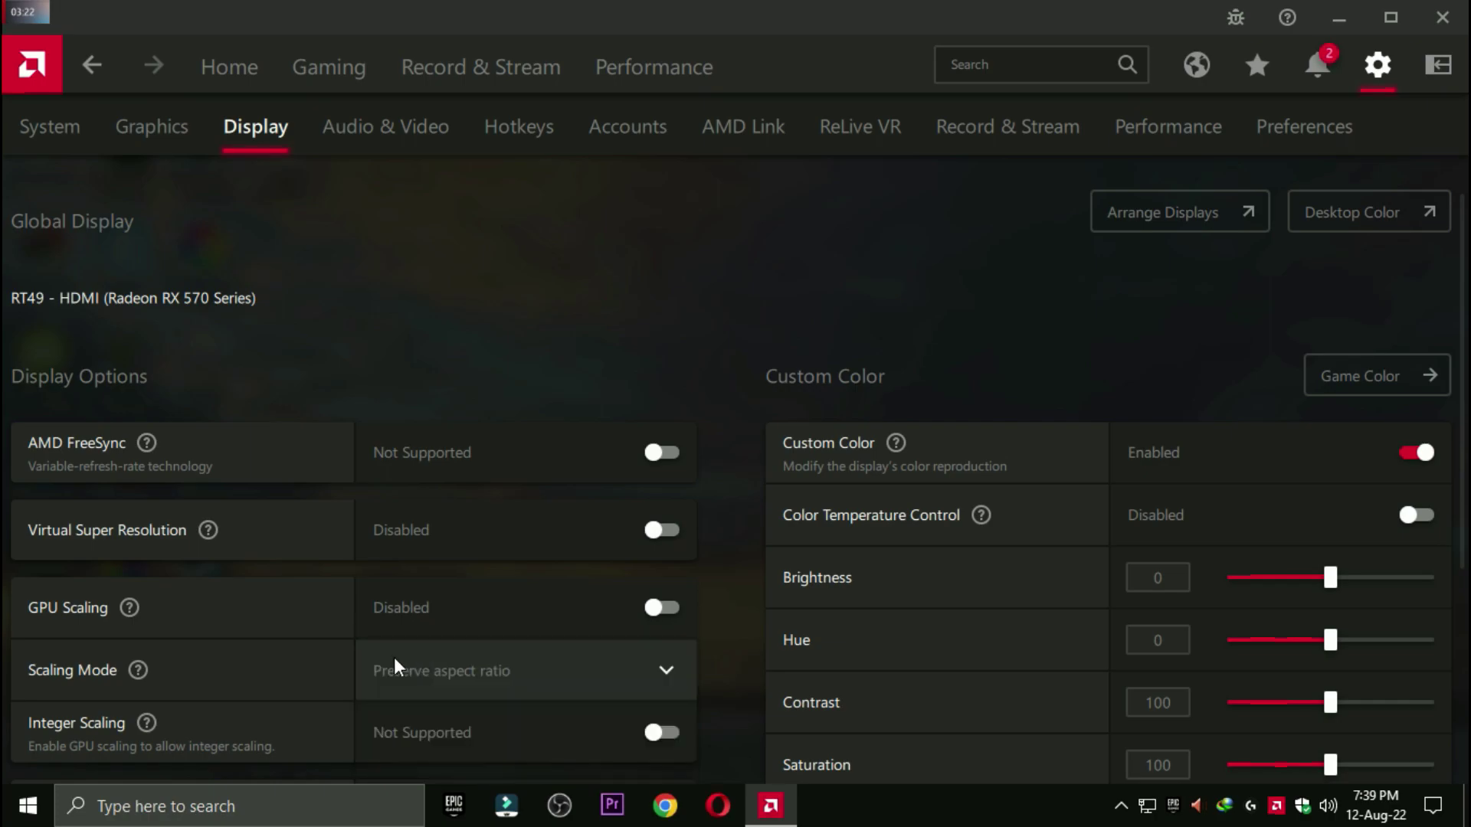
Step: Look over the remaining global Display and Custom Color options, then the Audio & Video profile settings
{"action": "scroll", "coordinate": [401, 663], "scroll_direction": "down", "scroll_amount": 5}
{"action": "scroll", "coordinate": [1228, 529], "scroll_direction": "up", "scroll_amount": 4}
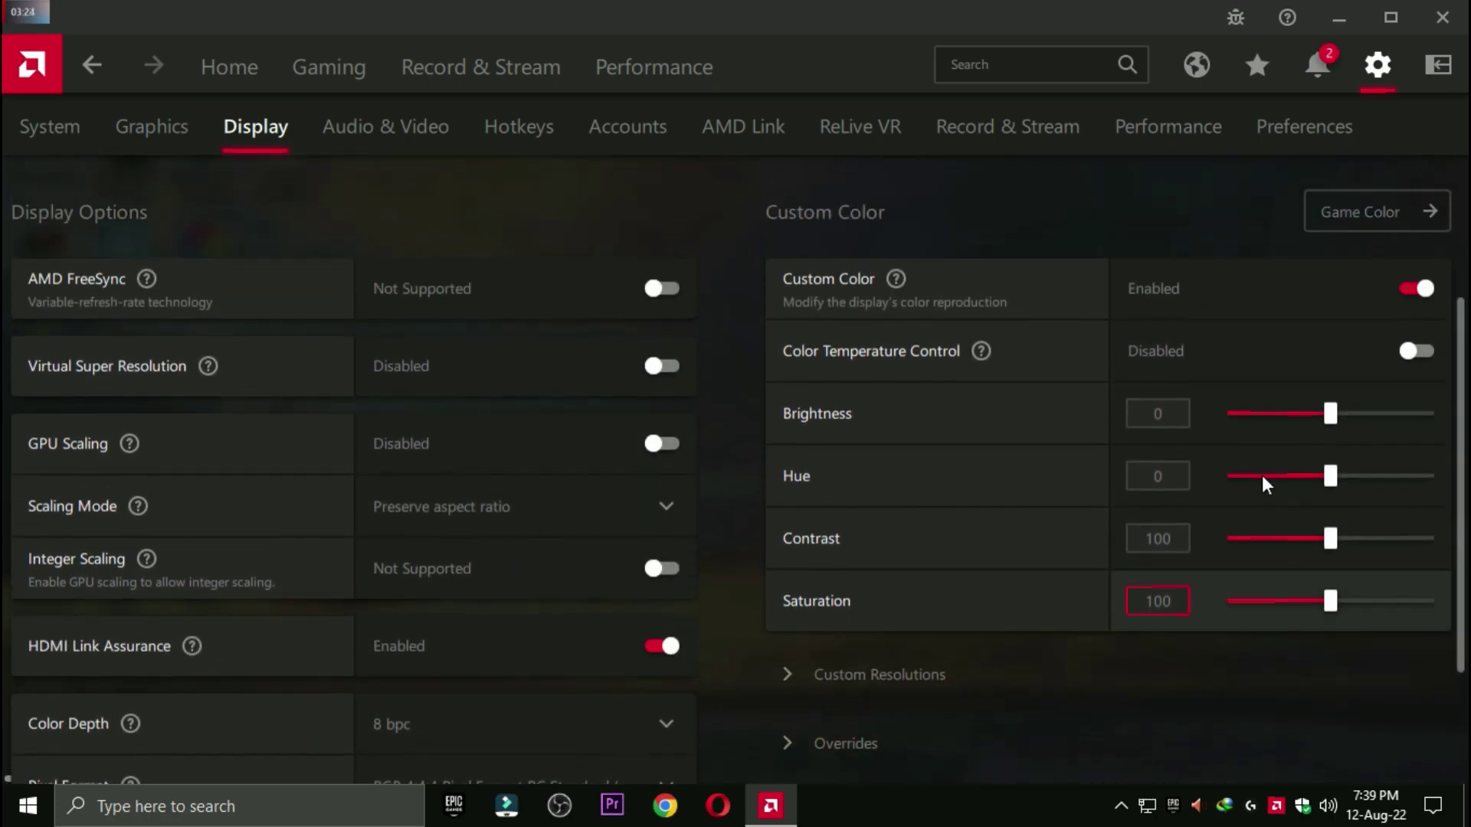
{"action": "scroll", "coordinate": [1069, 684], "scroll_direction": "up", "scroll_amount": 1}
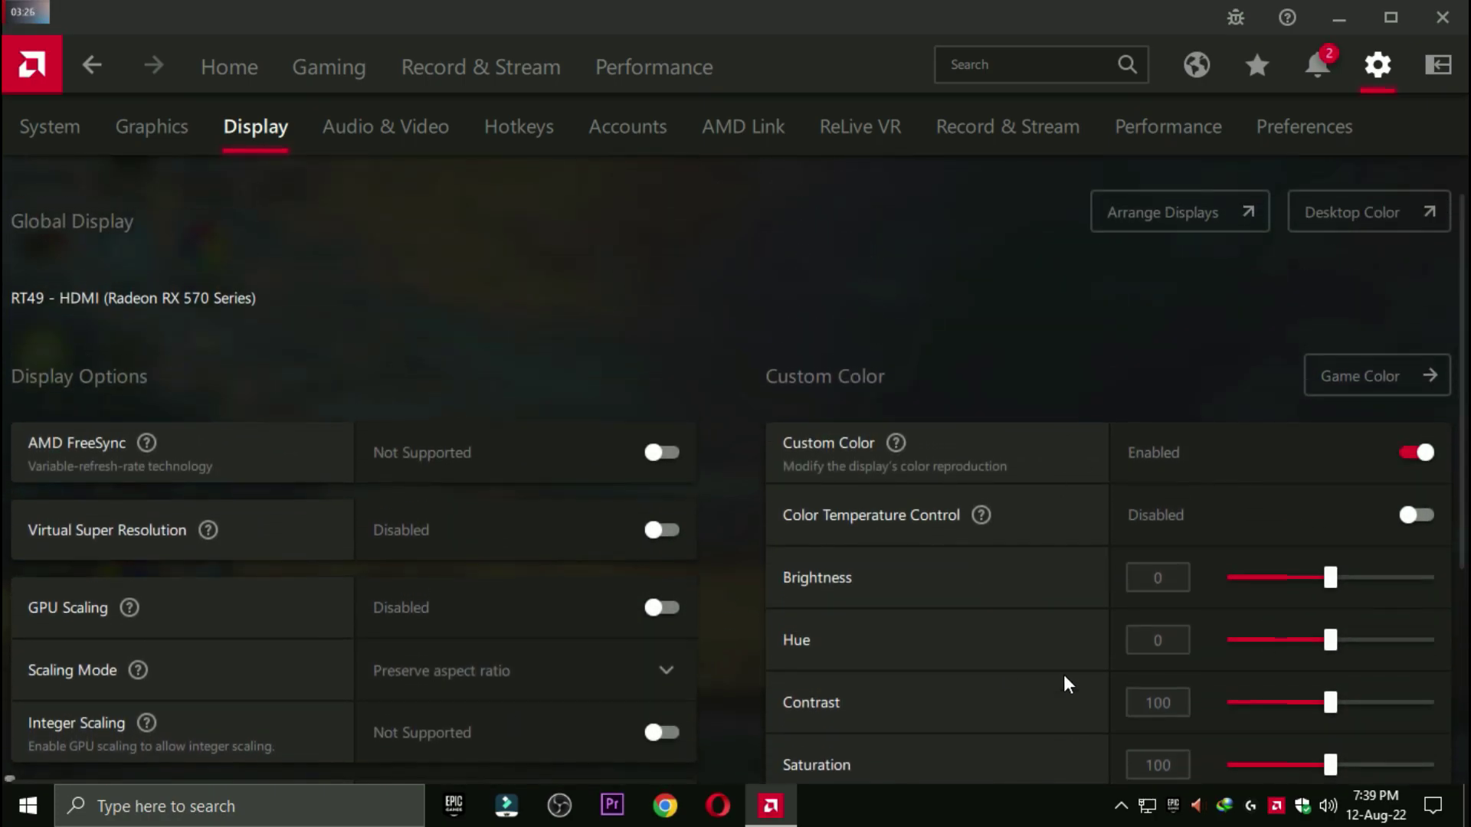
{"action": "left_click", "coordinate": [411, 148]}
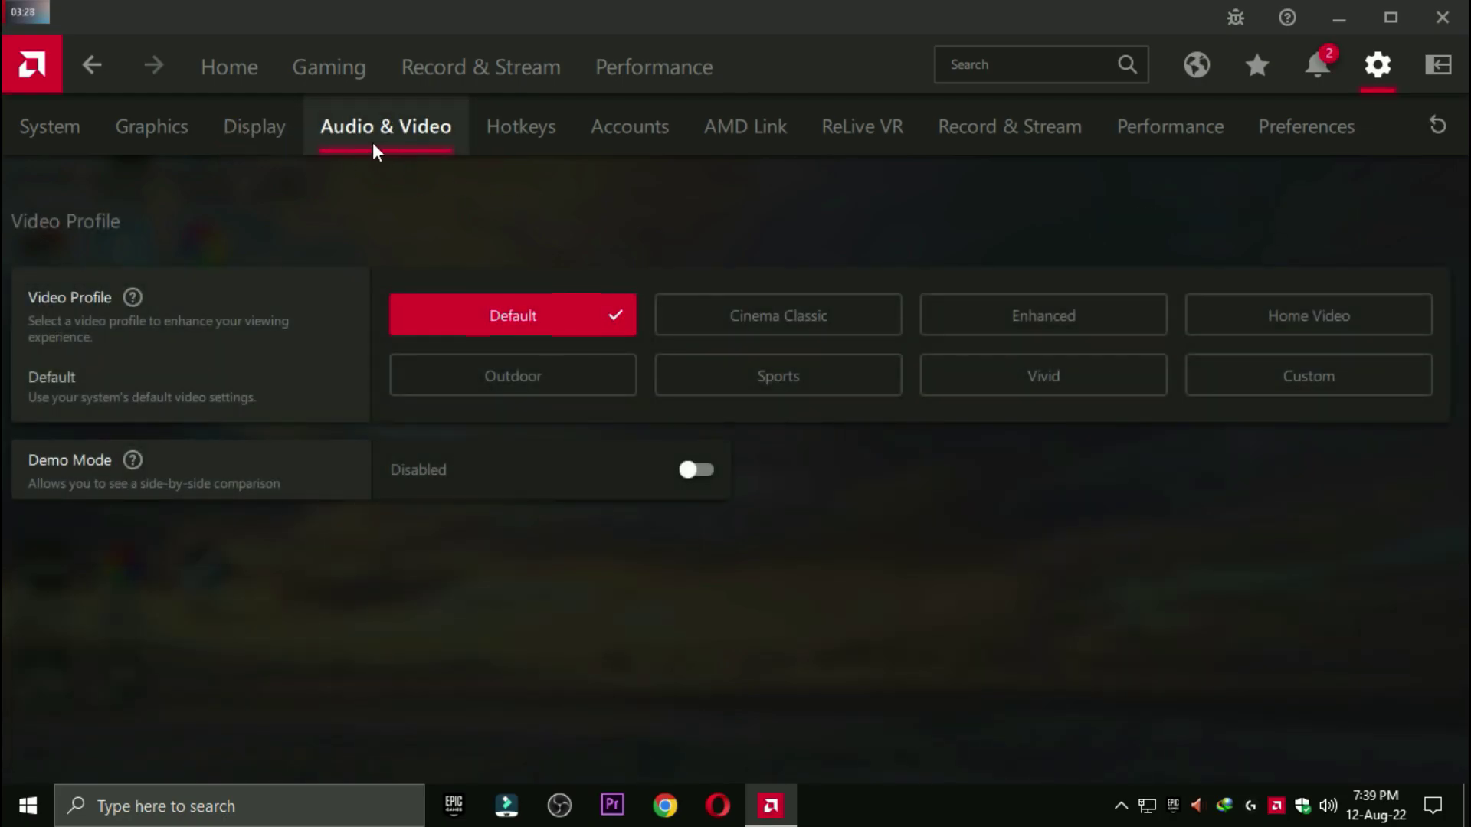
Step: Review the full list of hotkey assignments and look through the Accounts, AMD Link and ReLive VR settings
{"action": "left_click", "coordinate": [519, 132]}
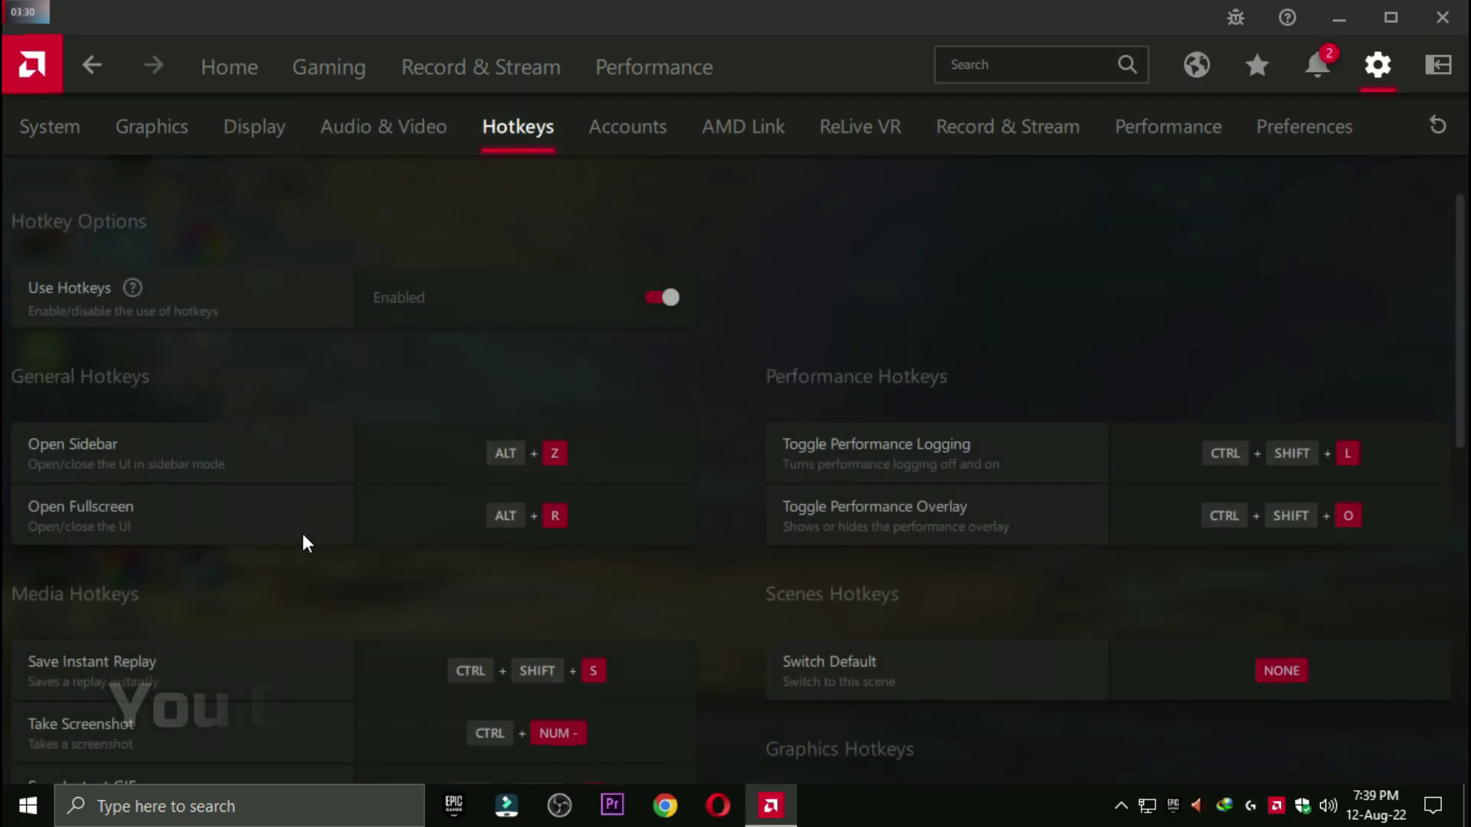
{"action": "scroll", "coordinate": [1028, 425], "scroll_direction": "down", "scroll_amount": 5}
{"action": "scroll", "coordinate": [444, 246], "scroll_direction": "down", "scroll_amount": 6}
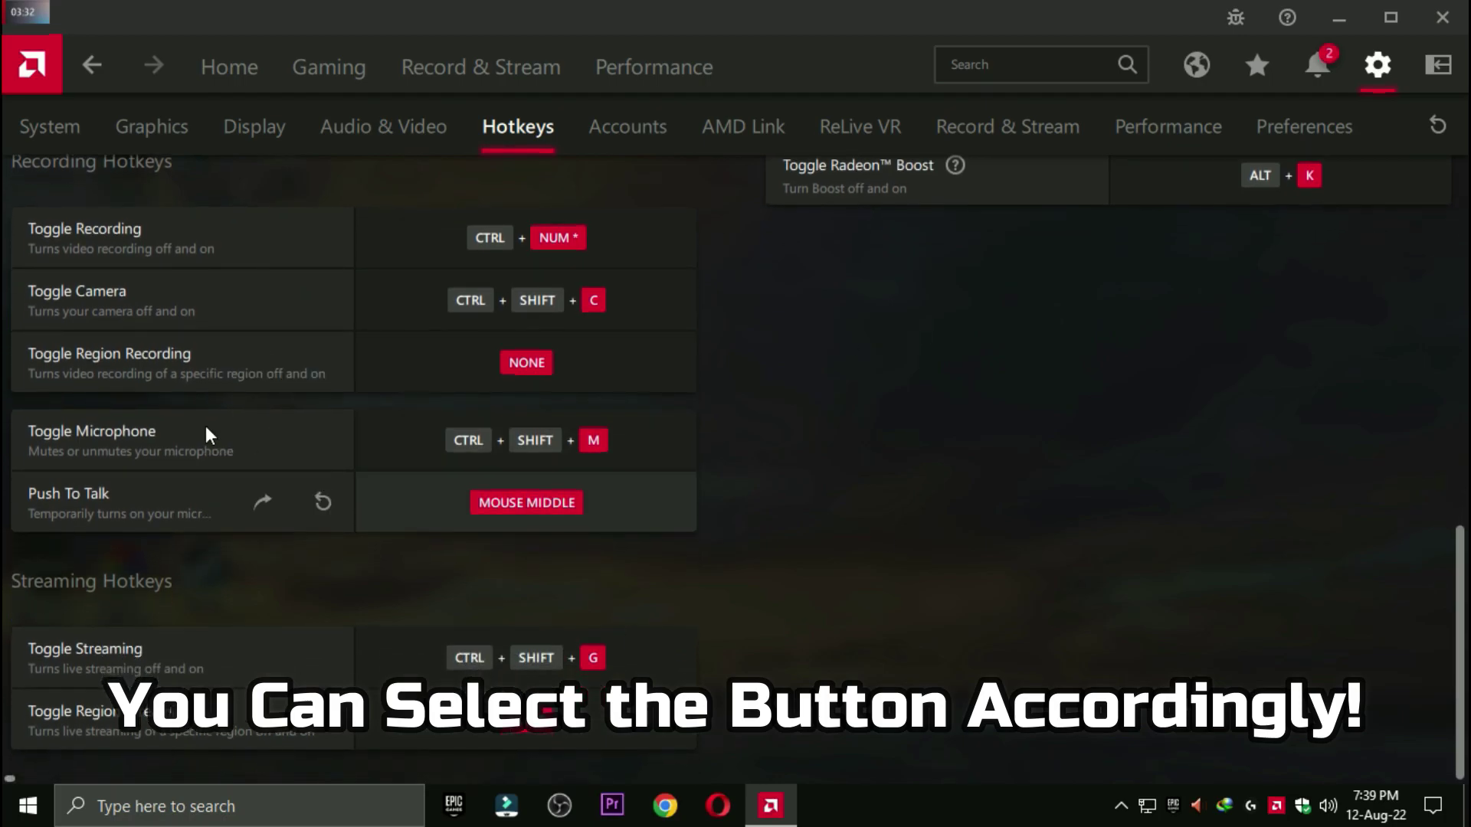
{"action": "scroll", "coordinate": [605, 363], "scroll_direction": "up", "scroll_amount": 10}
{"action": "left_click", "coordinate": [626, 129]}
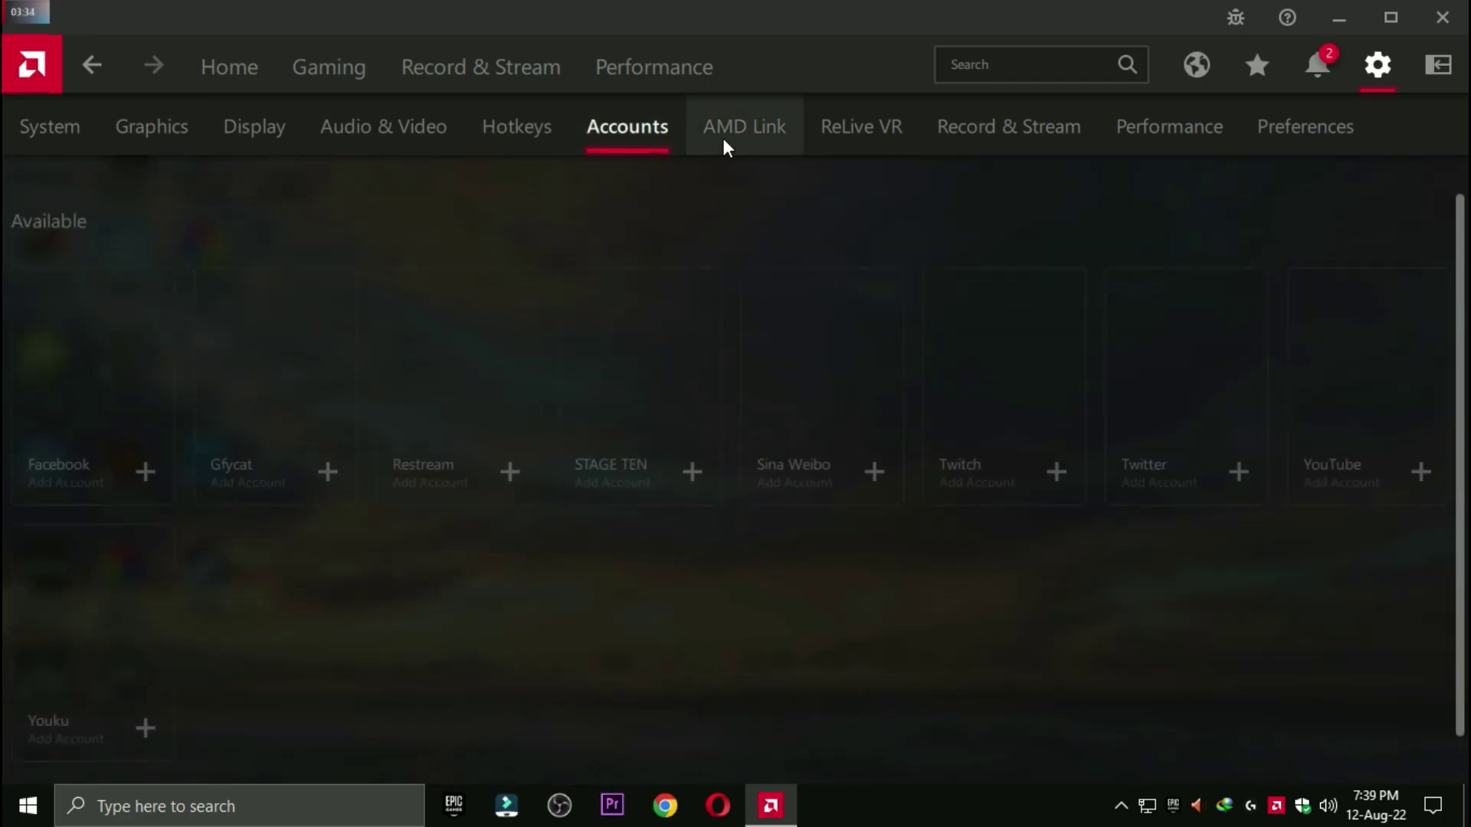
{"action": "left_click", "coordinate": [742, 130]}
{"action": "left_click", "coordinate": [839, 133]}
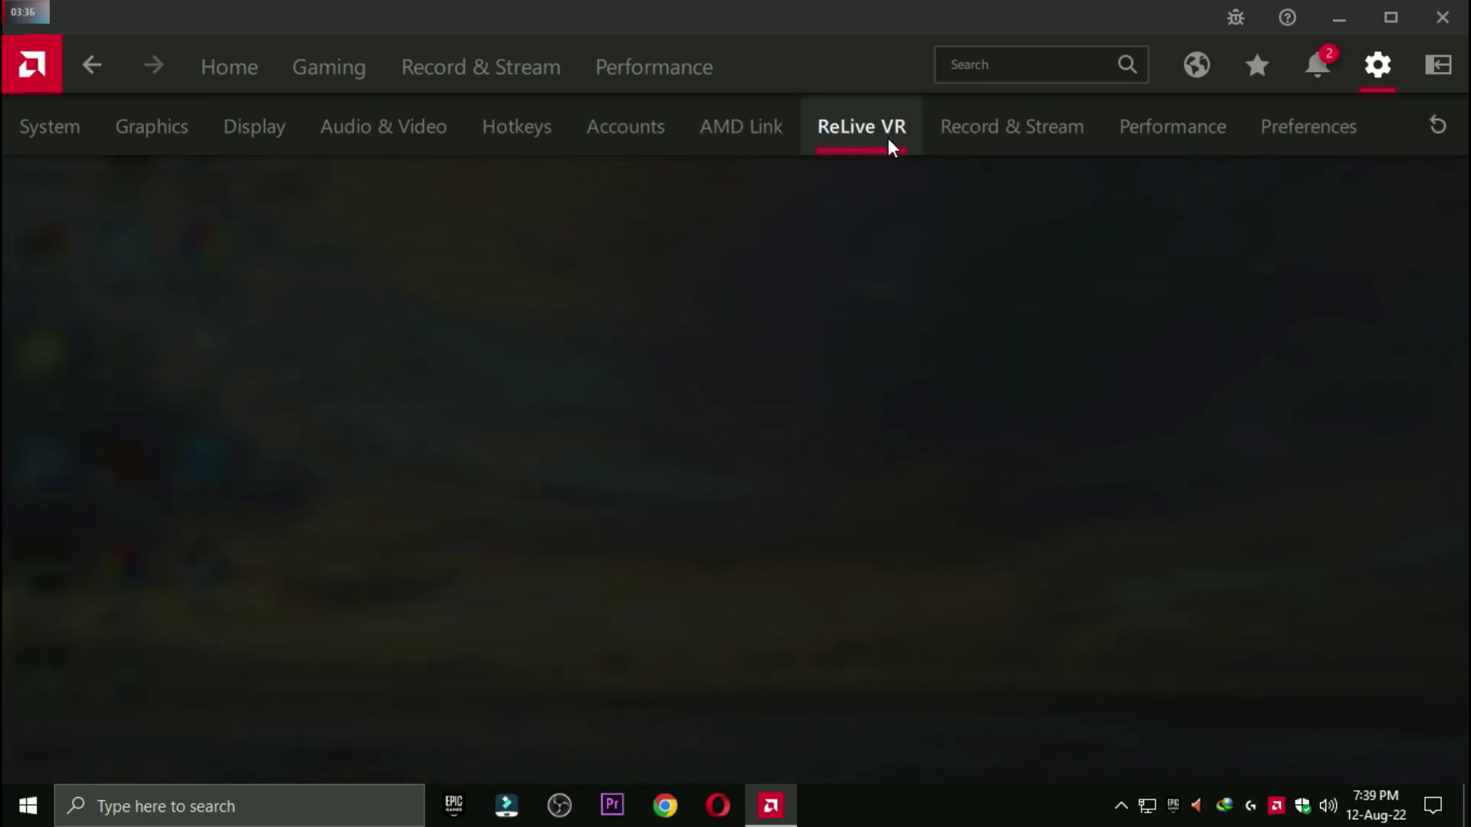
Step: Examine the Recording options in the Record & Stream settings, including the available recording resolutions and the microphone settings
{"action": "left_click", "coordinate": [998, 140]}
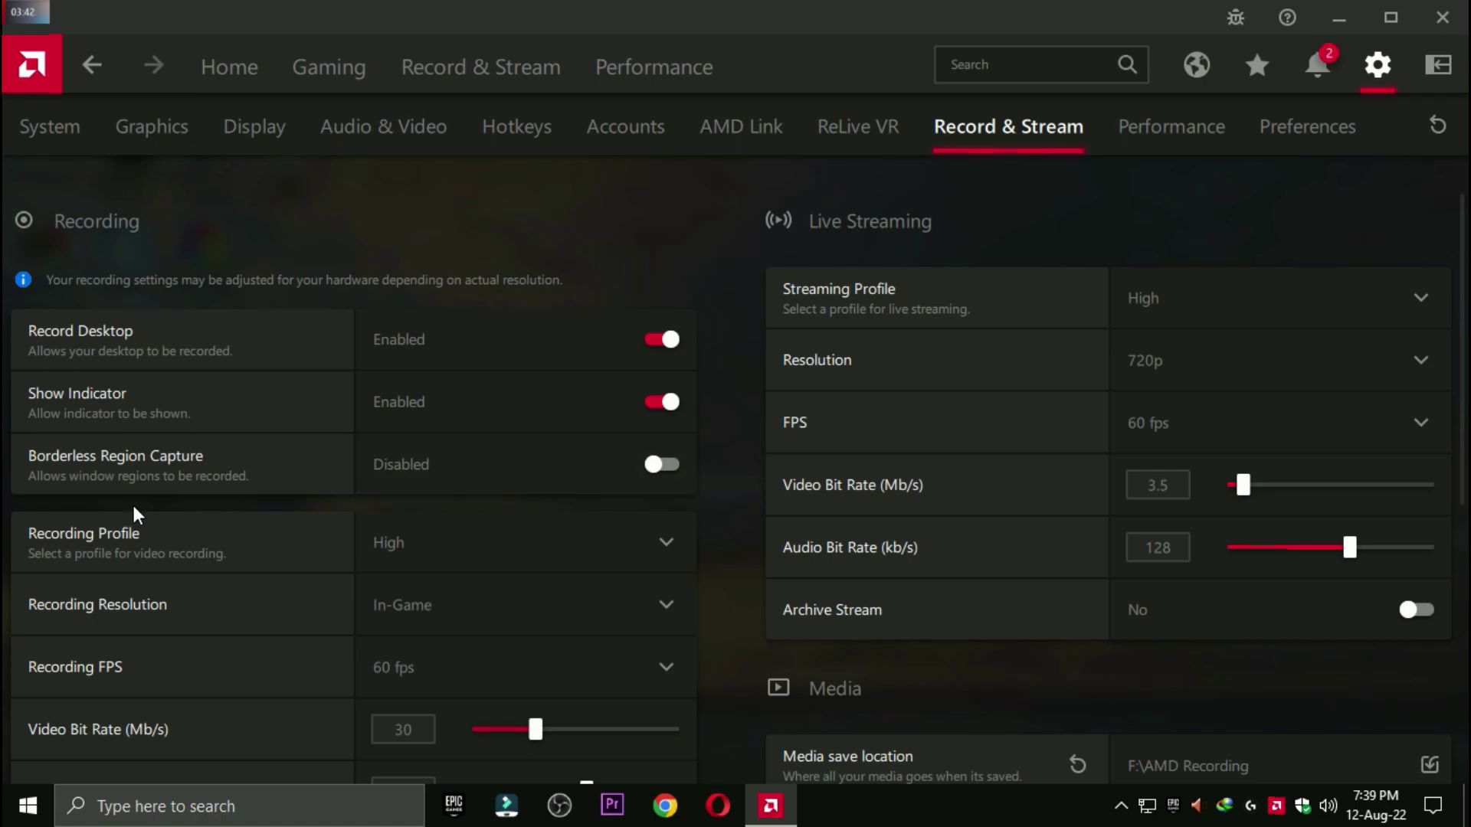
{"action": "left_click", "coordinate": [475, 604]}
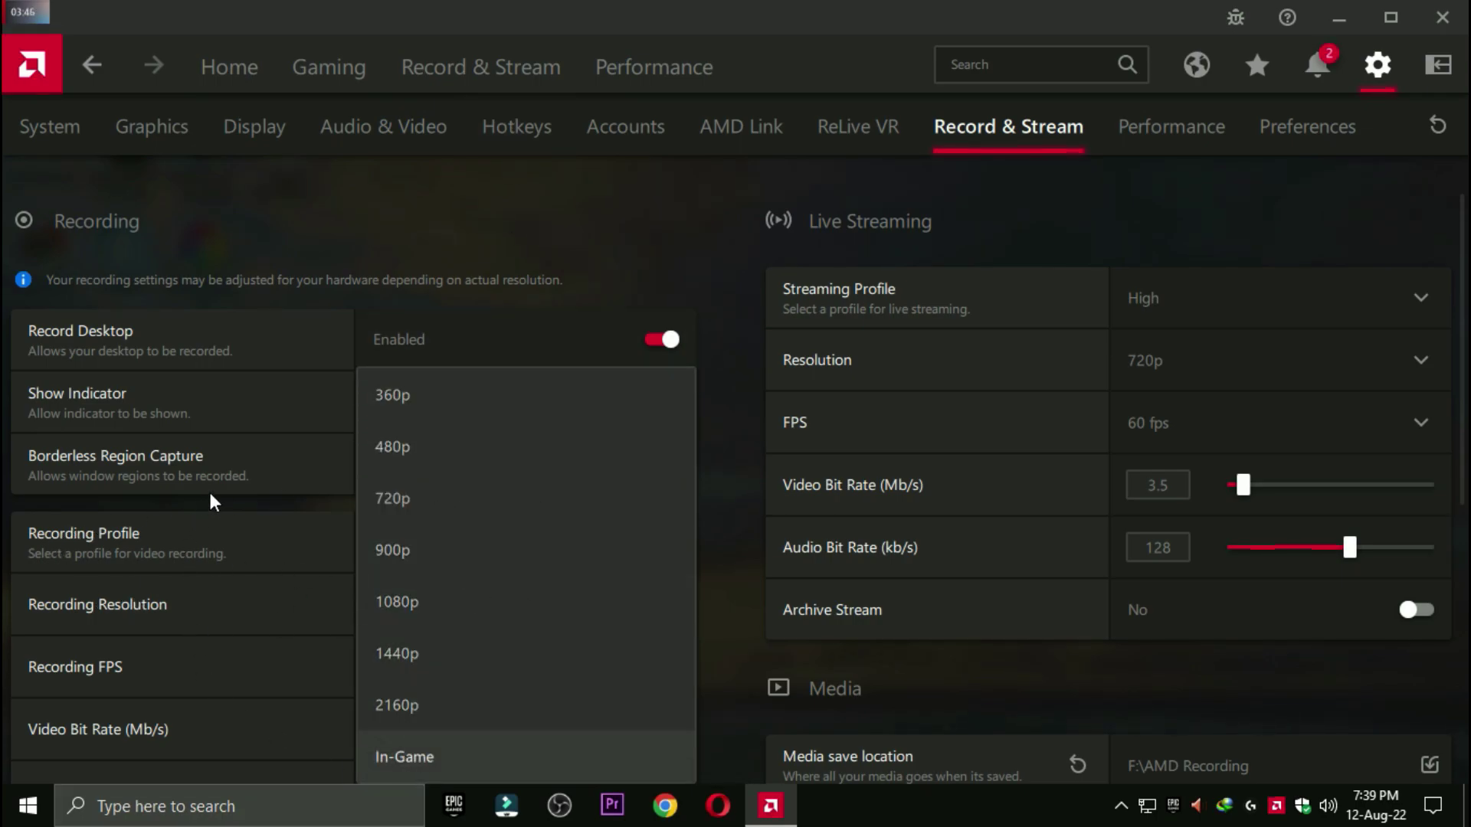
{"action": "left_click", "coordinate": [267, 494]}
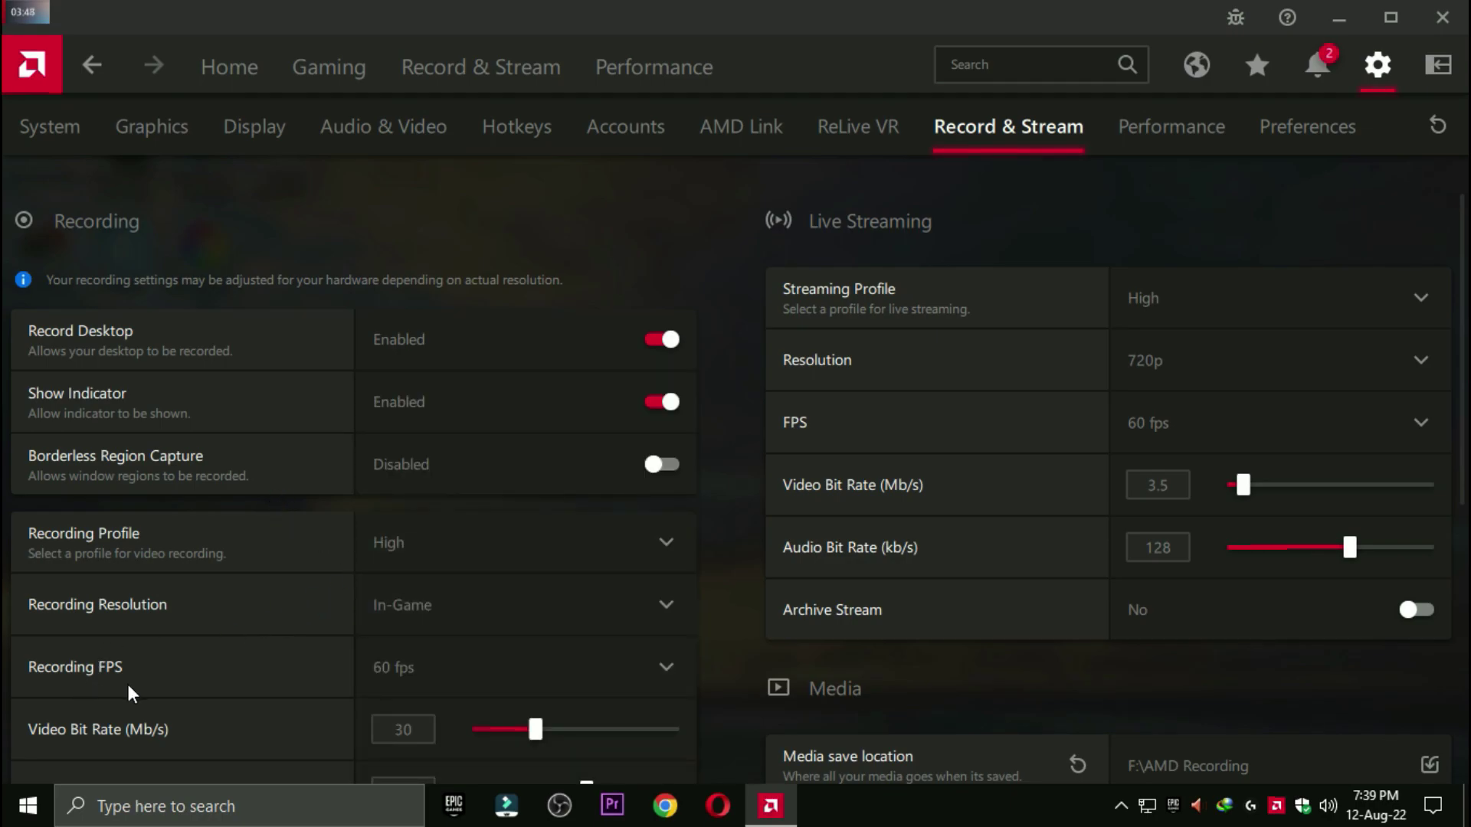
{"action": "scroll", "coordinate": [475, 551], "scroll_direction": "down", "scroll_amount": 5}
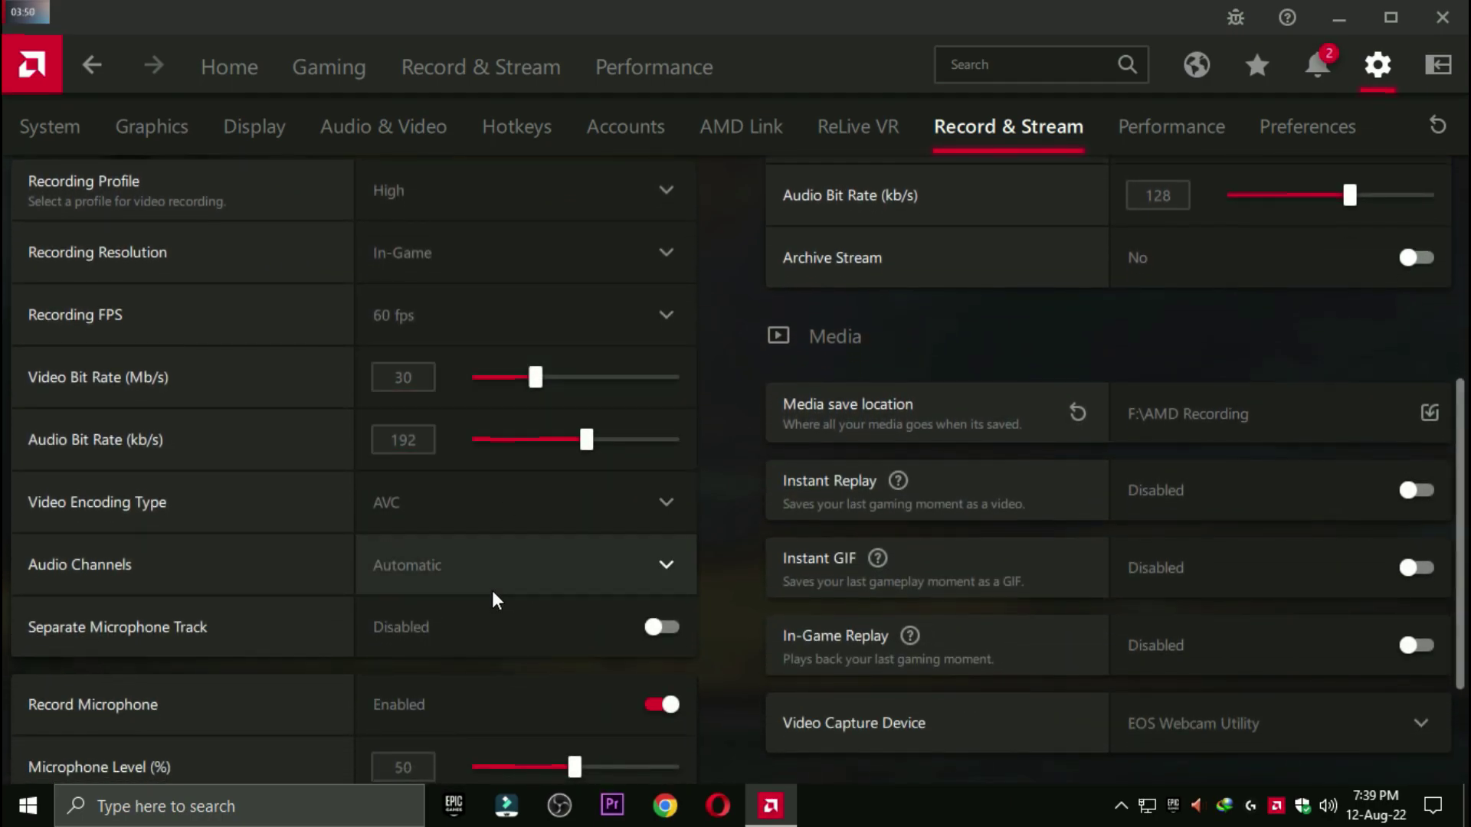
{"action": "scroll", "coordinate": [475, 567], "scroll_direction": "down", "scroll_amount": 3}
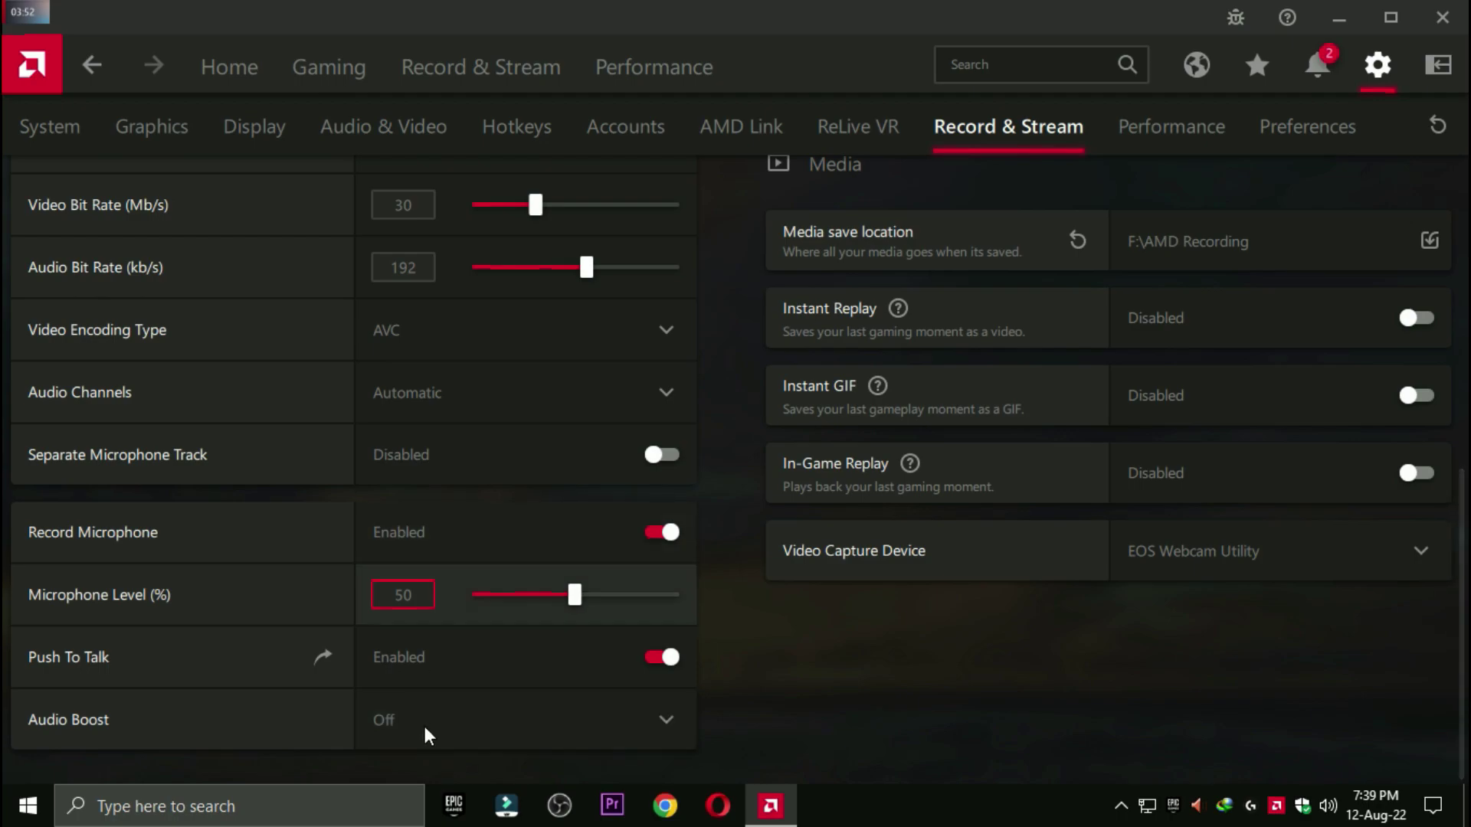
{"action": "scroll", "coordinate": [1073, 651], "scroll_direction": "up", "scroll_amount": 8}
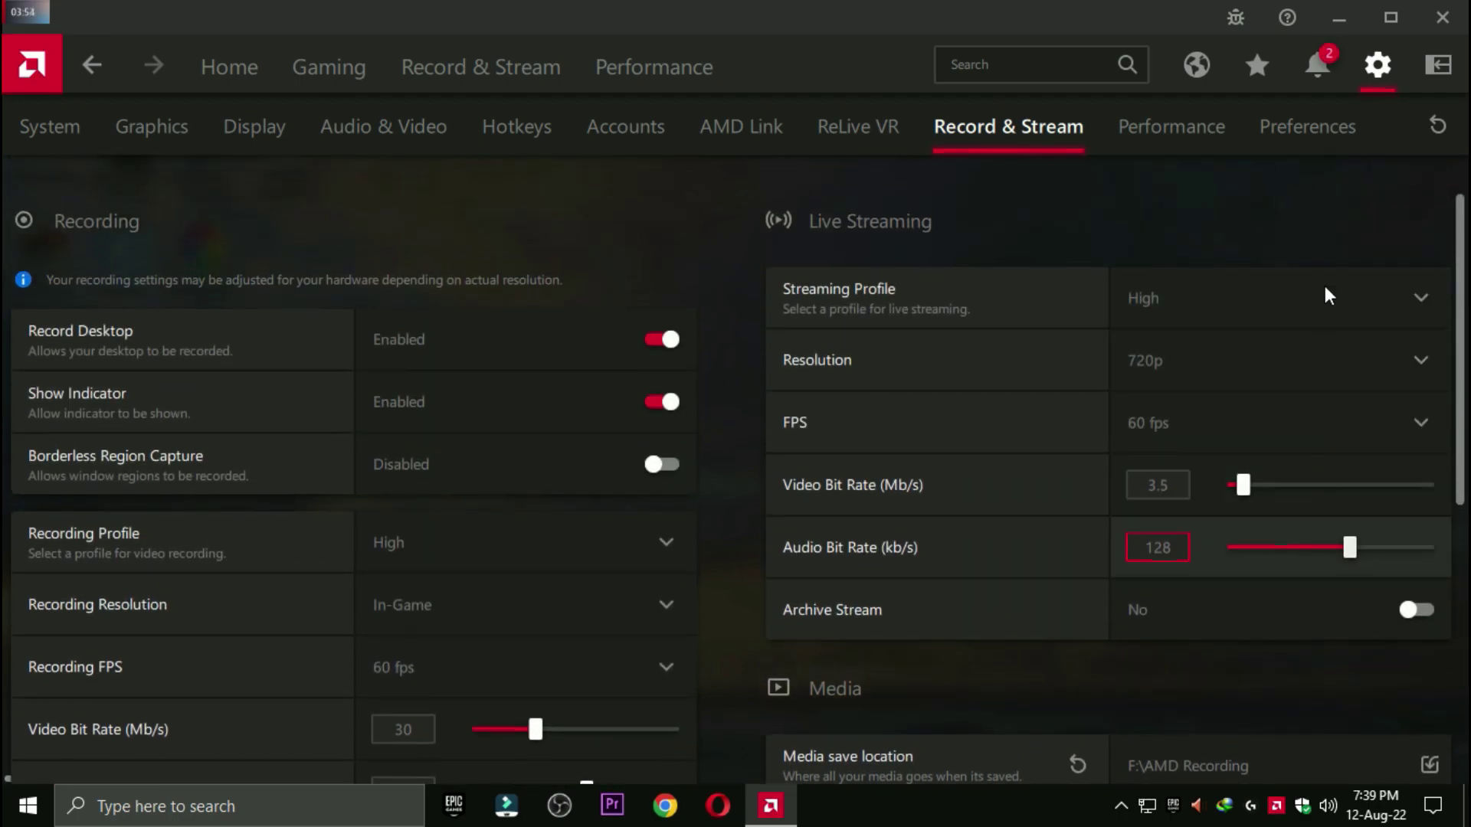
Step: Check the Live Streaming options, including the available streaming profiles and resolutions
{"action": "left_click", "coordinate": [1275, 315]}
{"action": "left_click", "coordinate": [1037, 256]}
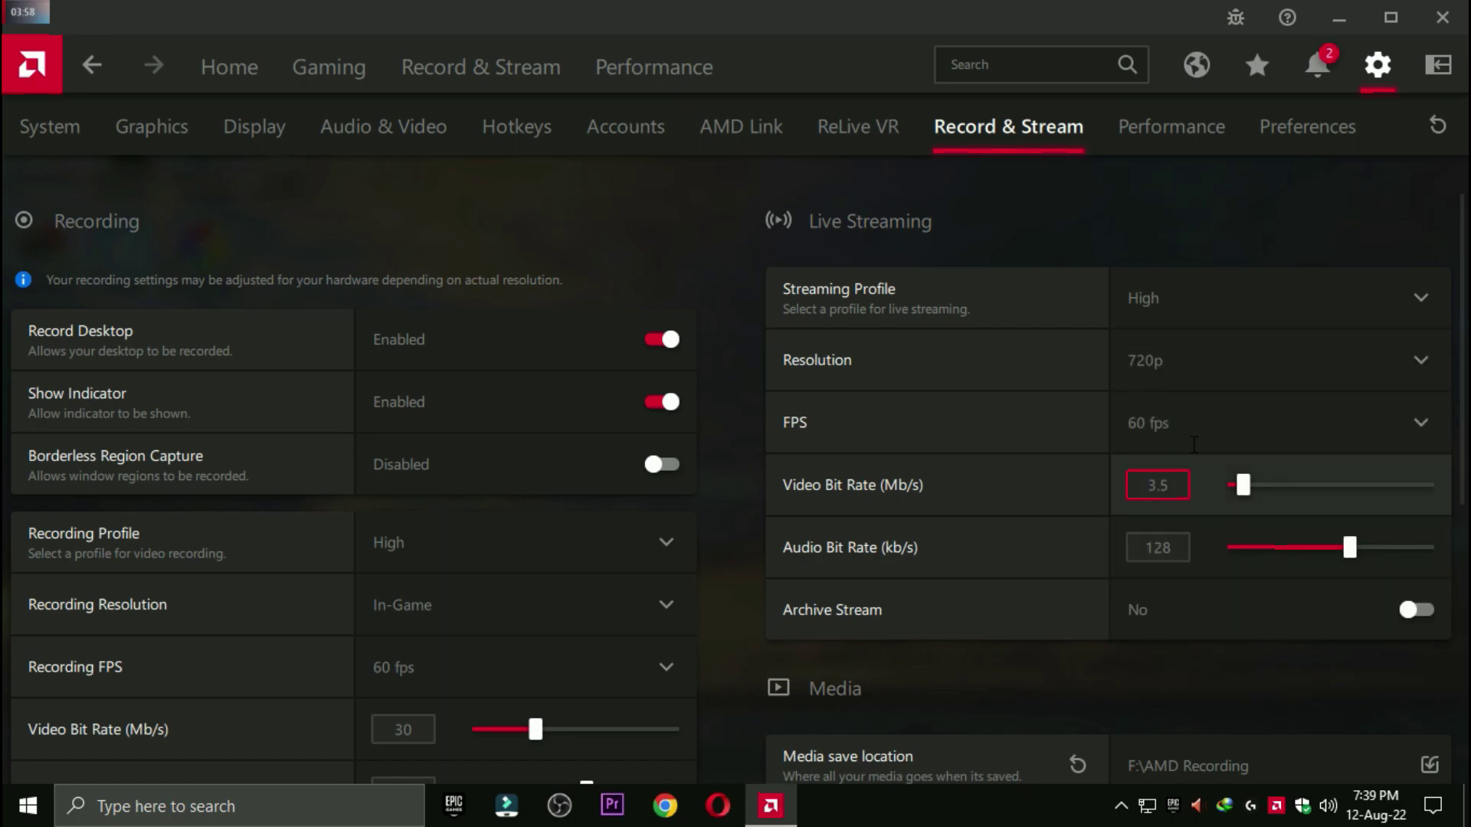
{"action": "left_click", "coordinate": [1166, 383]}
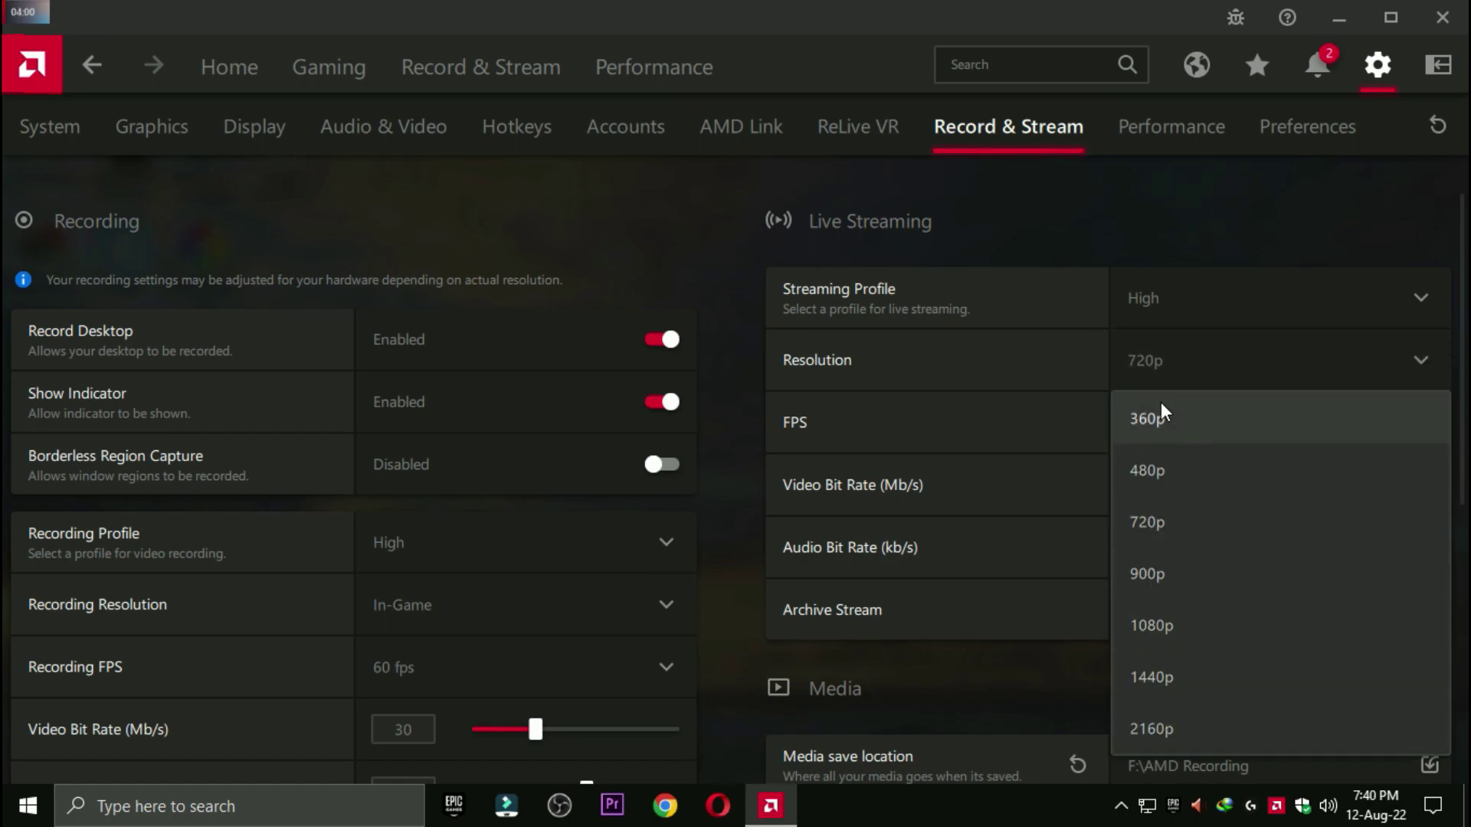
{"action": "left_click", "coordinate": [997, 242]}
Step: Open the output folder selection for the media save location and close it without choosing another folder
{"action": "scroll", "coordinate": [1078, 646], "scroll_direction": "down", "scroll_amount": 4}
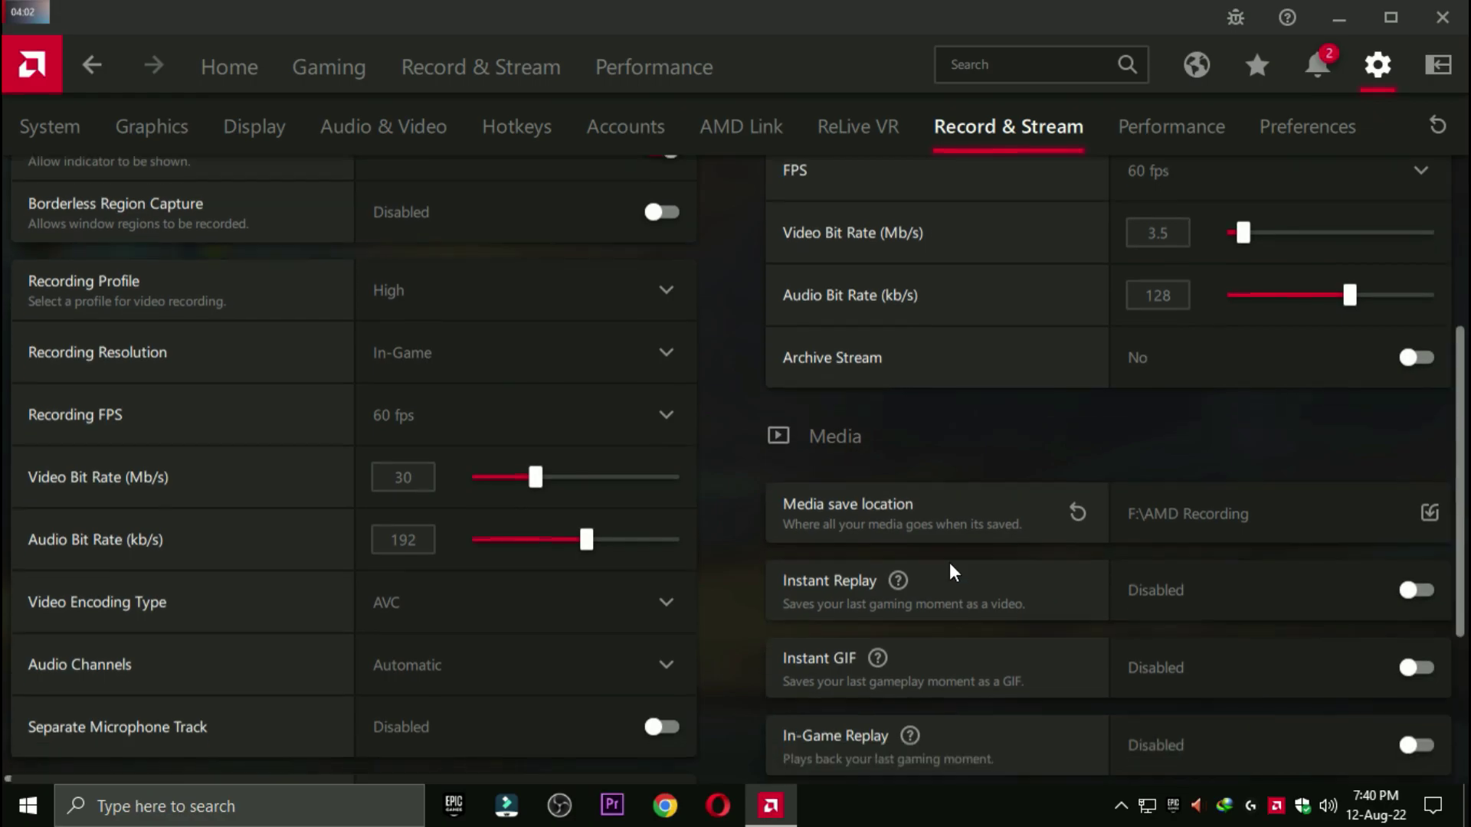
{"action": "left_click", "coordinate": [1248, 493]}
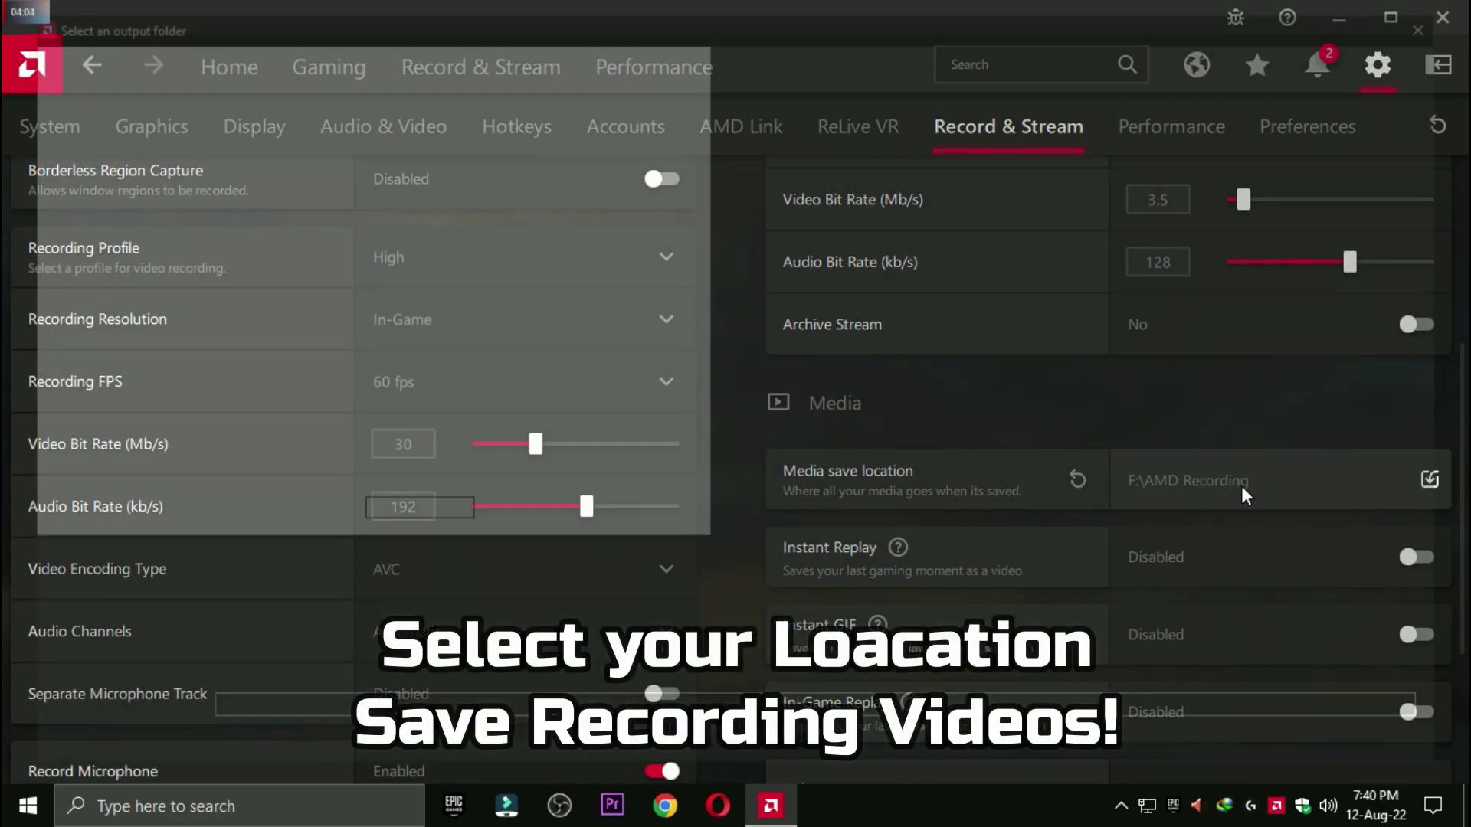
{"action": "left_click", "coordinate": [1275, 749]}
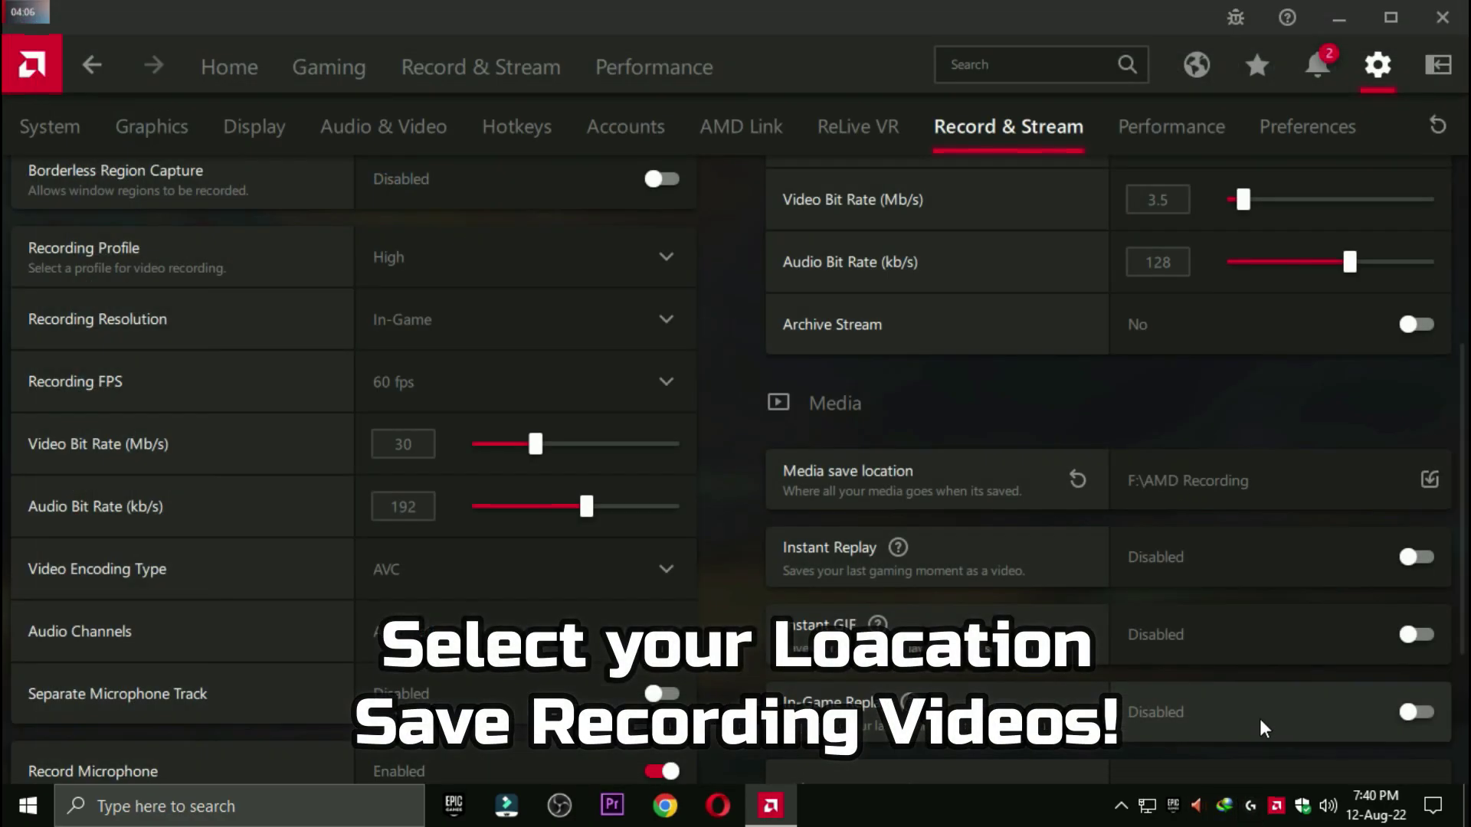
Step: Enable Instant Replay to view its duration option, disable it again and check the remaining Media options
{"action": "left_click", "coordinate": [1416, 557]}
{"action": "left_click_drag", "start_coordinate": [1234, 619], "coordinate": [1238, 617]}
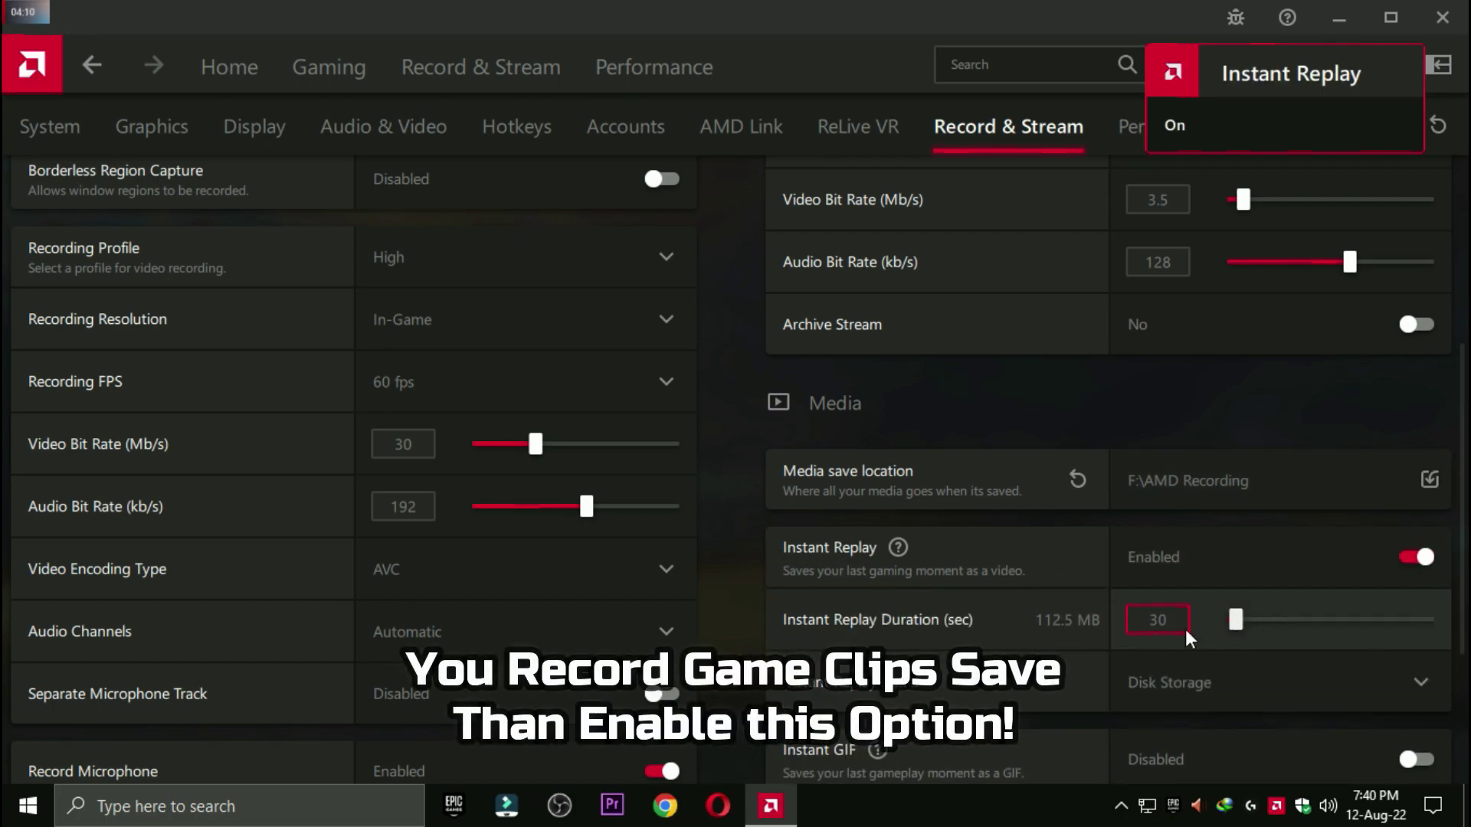
{"action": "left_click", "coordinate": [1414, 557]}
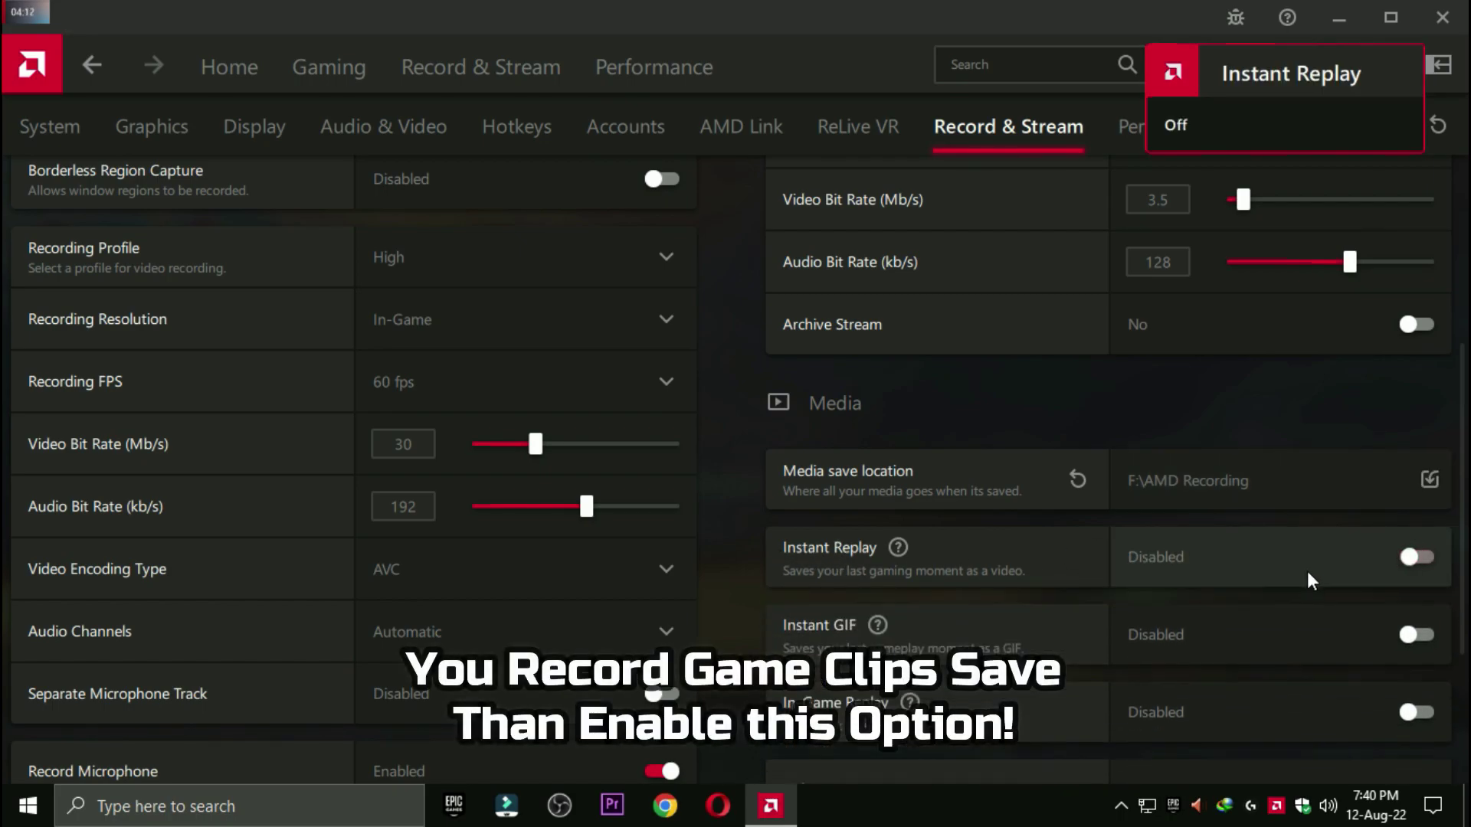
{"action": "scroll", "coordinate": [1238, 653], "scroll_direction": "down", "scroll_amount": 4}
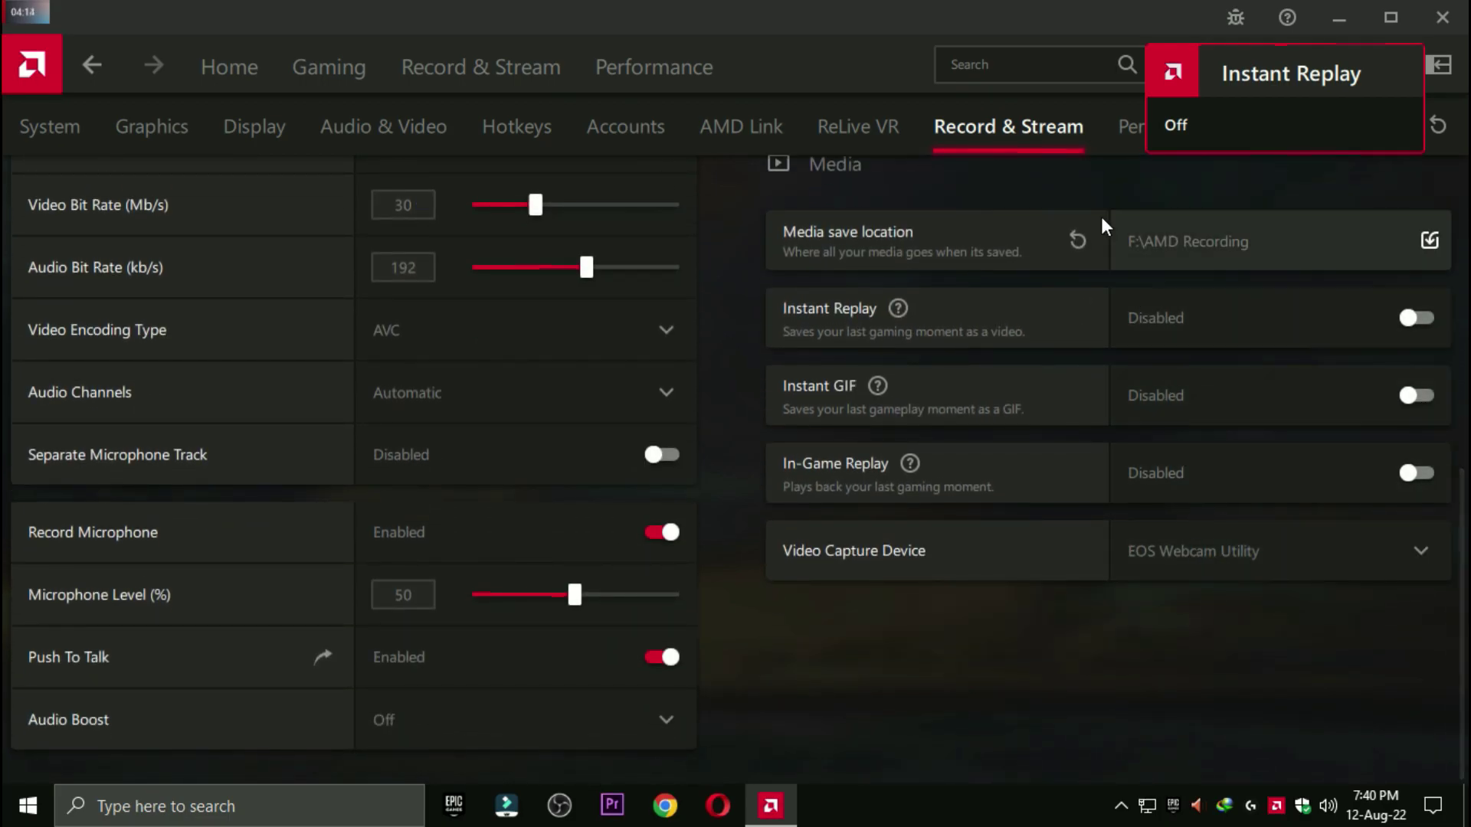
Step: Try out Show Metrics Overlay in the Performance settings and switch it back off
{"action": "left_click", "coordinate": [1132, 128]}
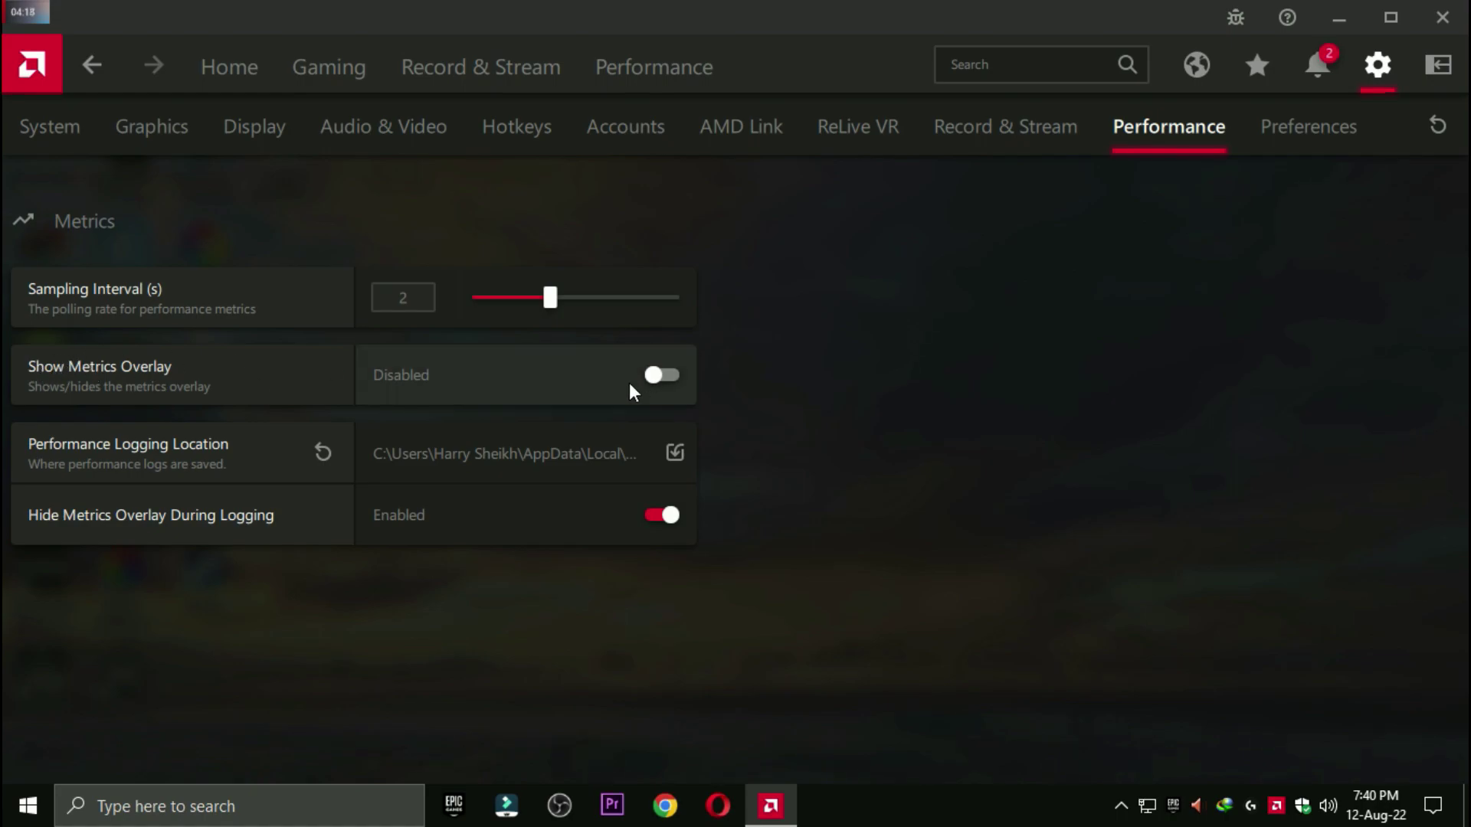
{"action": "left_click", "coordinate": [662, 374]}
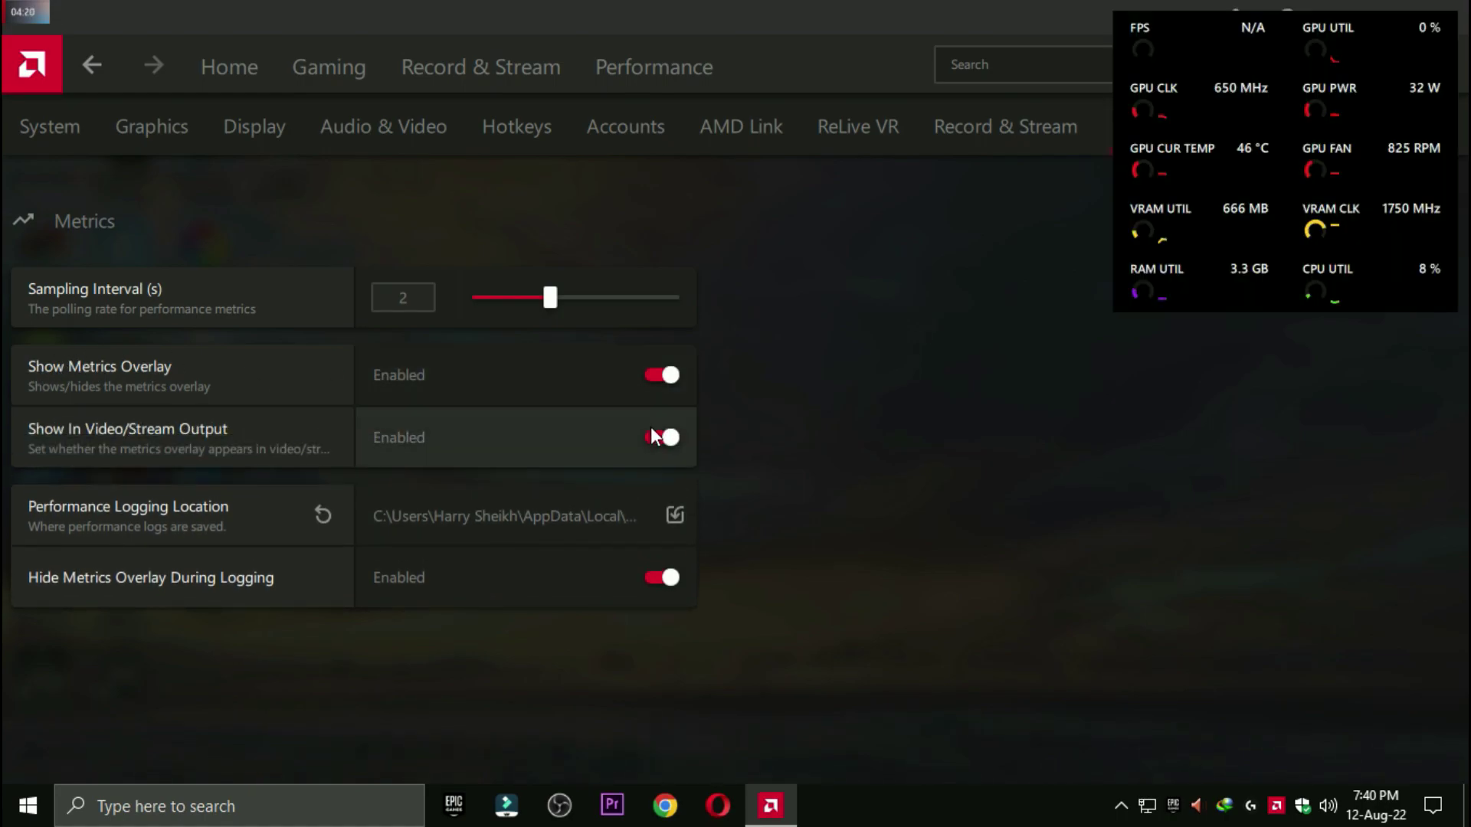
{"action": "left_click", "coordinate": [660, 377]}
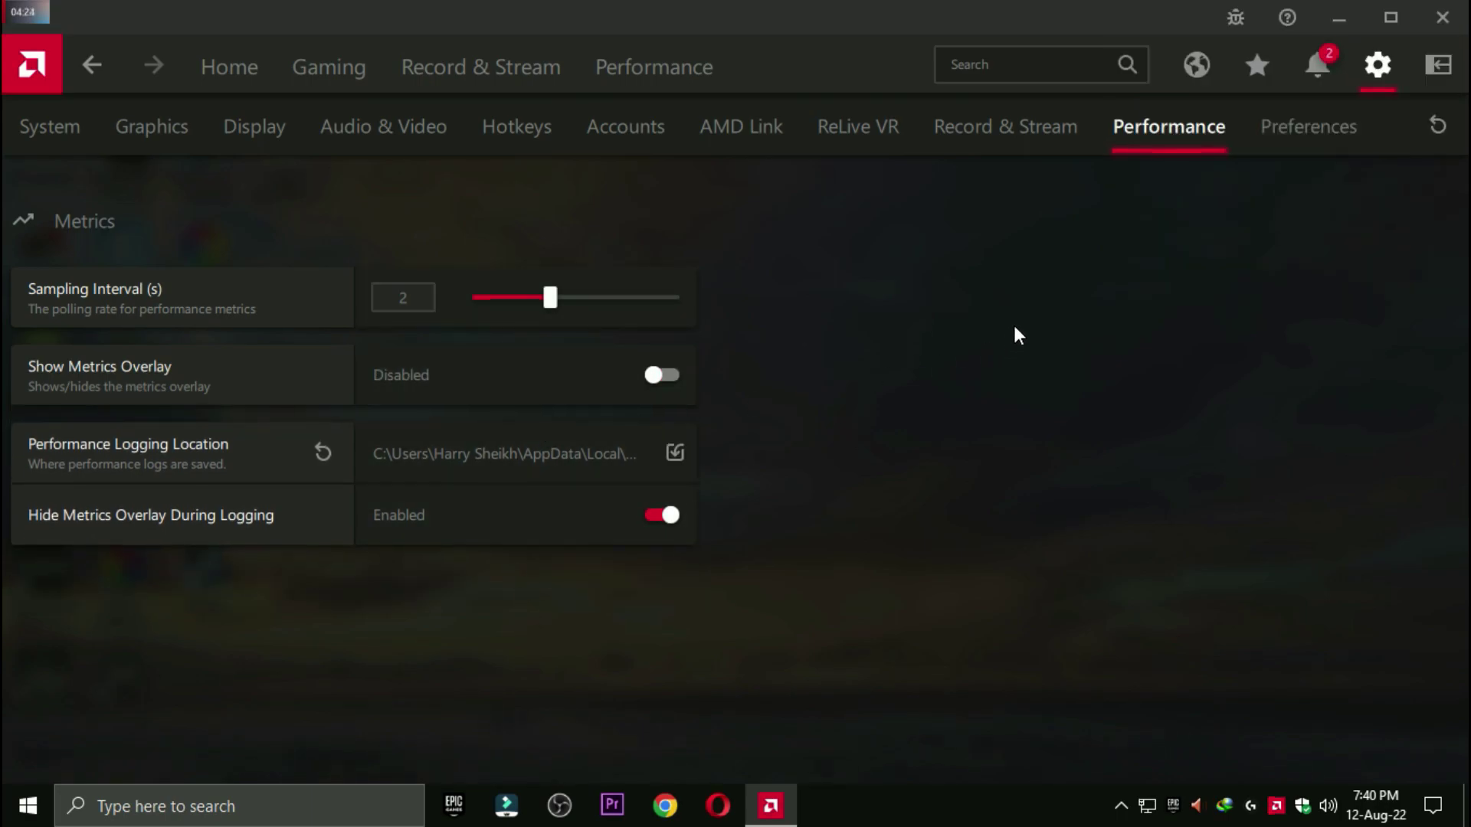
Step: Look over the VR Streaming and General options in the Preferences settings
{"action": "left_click", "coordinate": [1309, 127]}
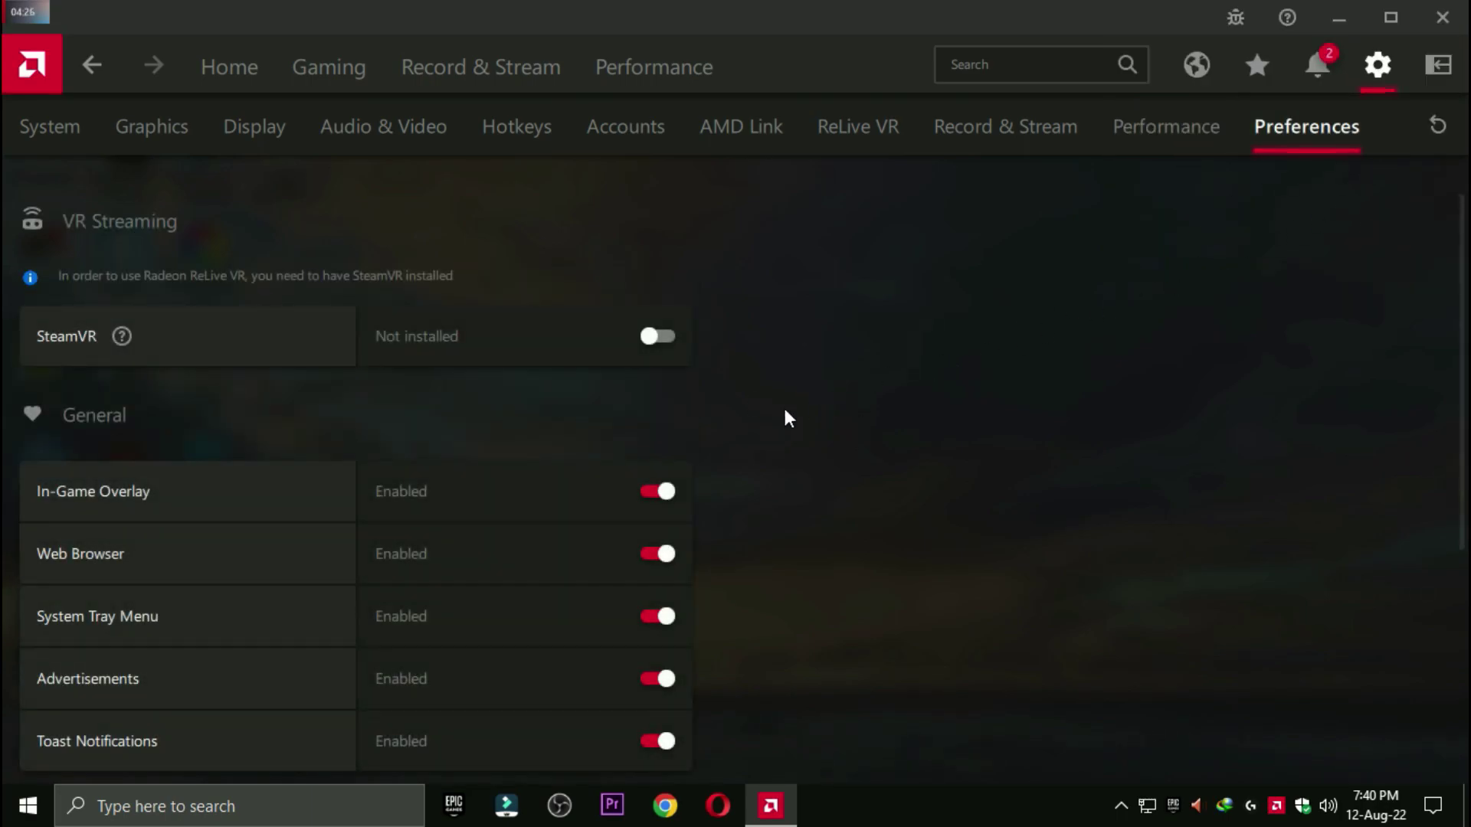
{"action": "scroll", "coordinate": [302, 430], "scroll_direction": "down", "scroll_amount": 4}
{"action": "scroll", "coordinate": [409, 245], "scroll_direction": "up", "scroll_amount": 4}
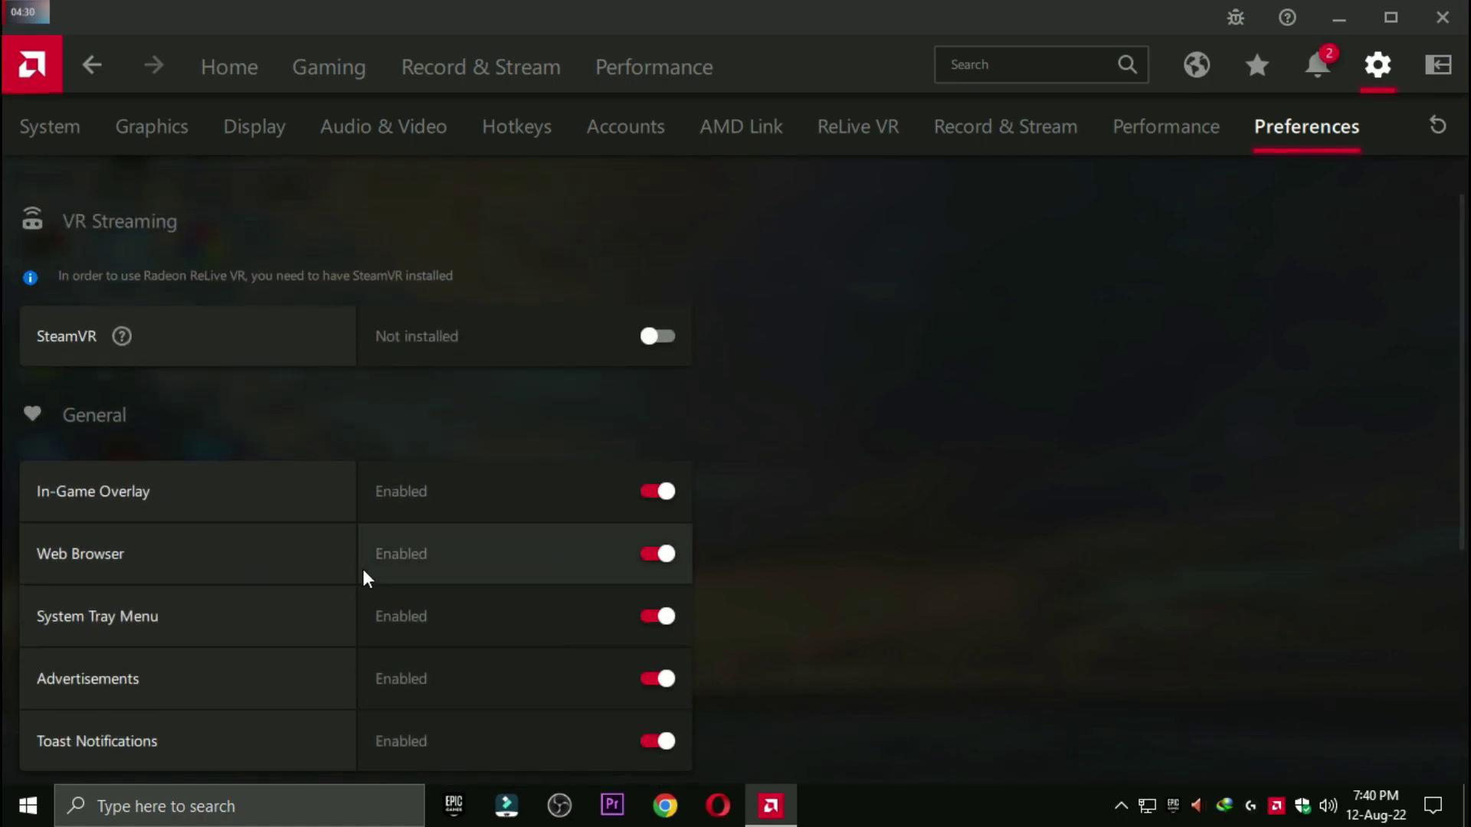
Step: Review the Performance metrics and the list of tracked FPS, GPU, VRAM, CPU and RAM metrics
{"action": "left_click", "coordinate": [664, 77]}
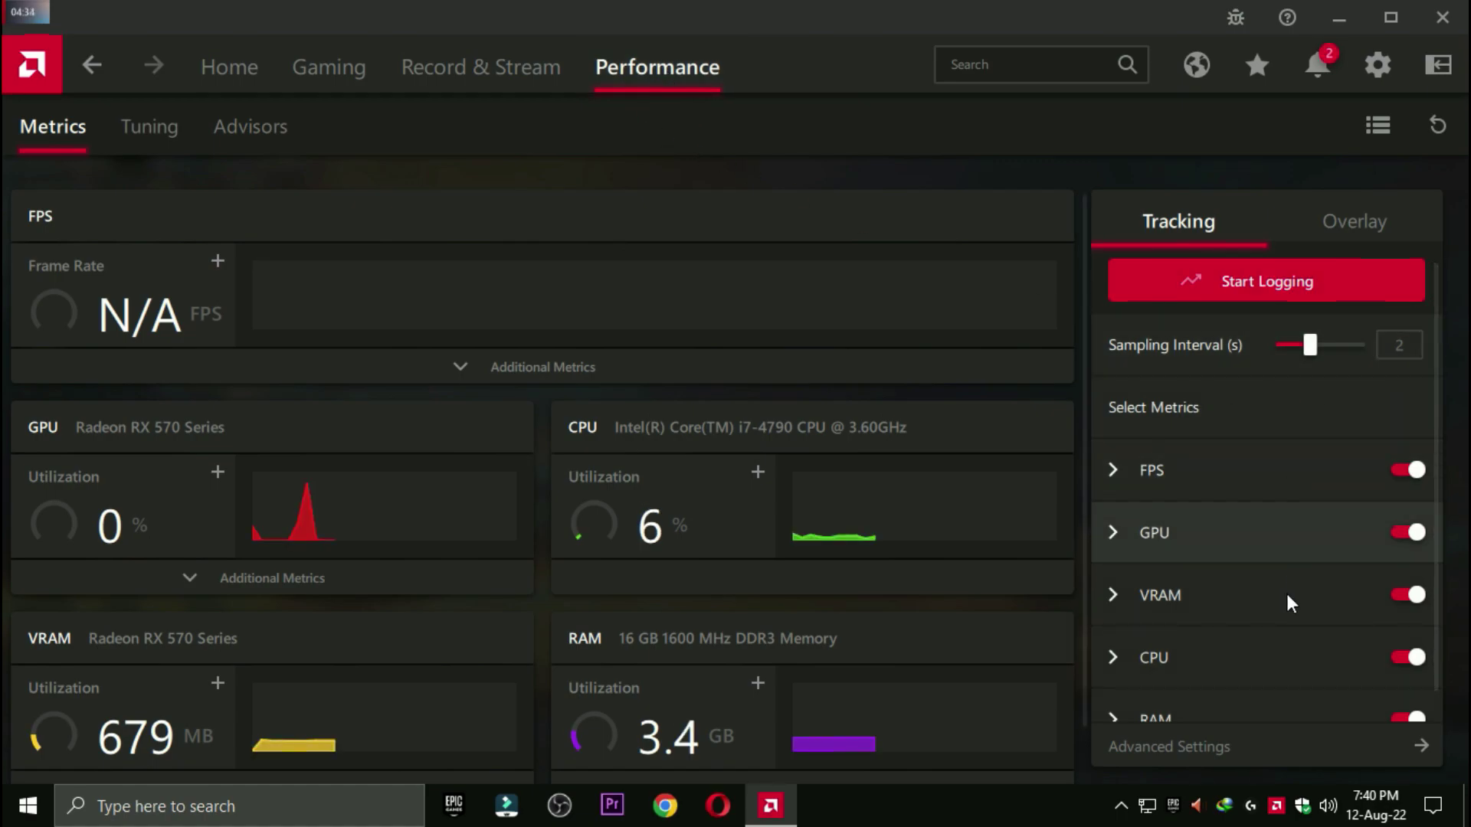
{"action": "scroll", "coordinate": [1311, 613], "scroll_direction": "down", "scroll_amount": 1}
{"action": "scroll", "coordinate": [1314, 644], "scroll_direction": "up", "scroll_amount": 1}
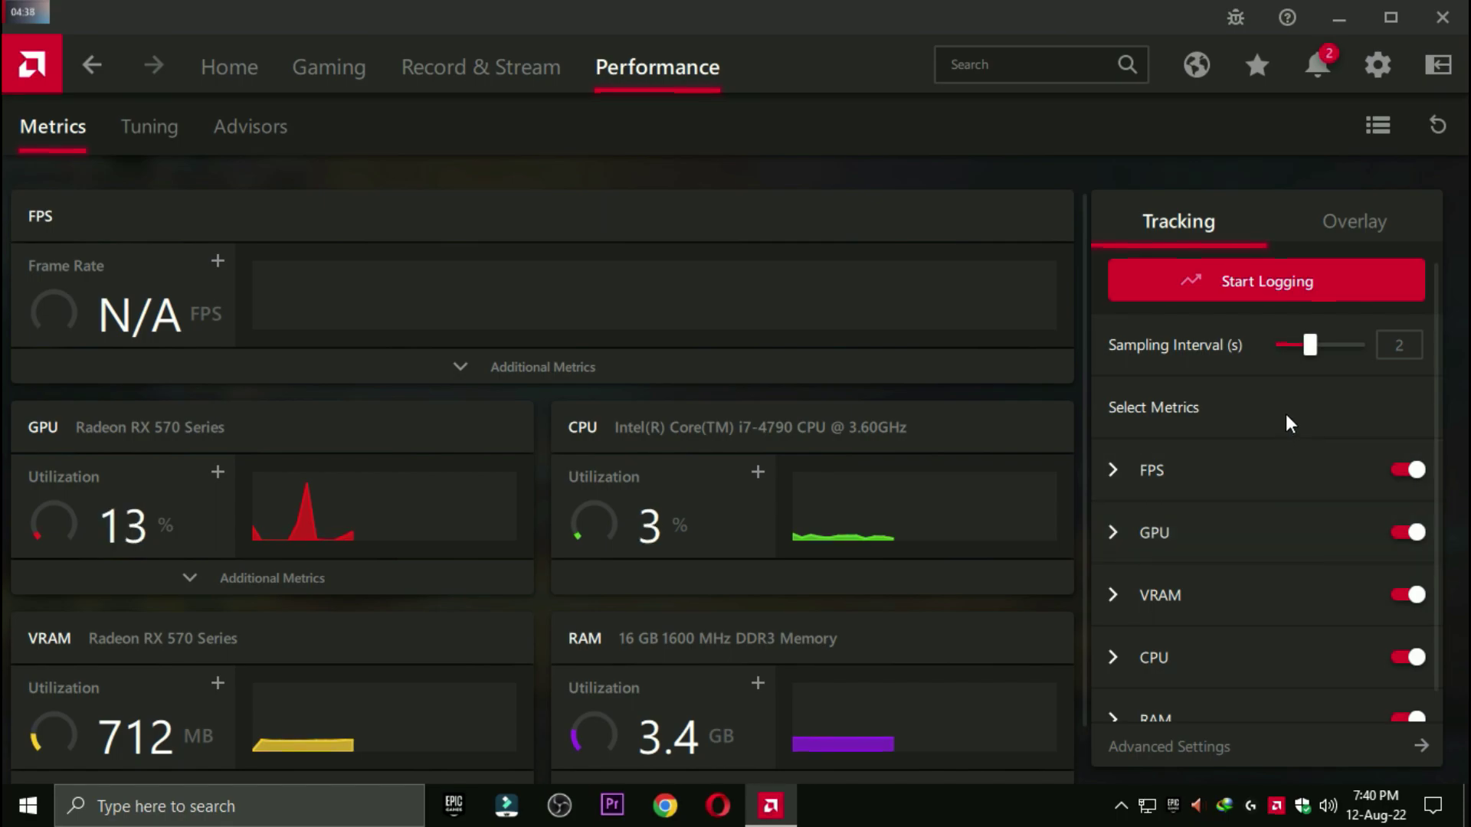
{"action": "scroll", "coordinate": [1336, 552], "scroll_direction": "down", "scroll_amount": 1}
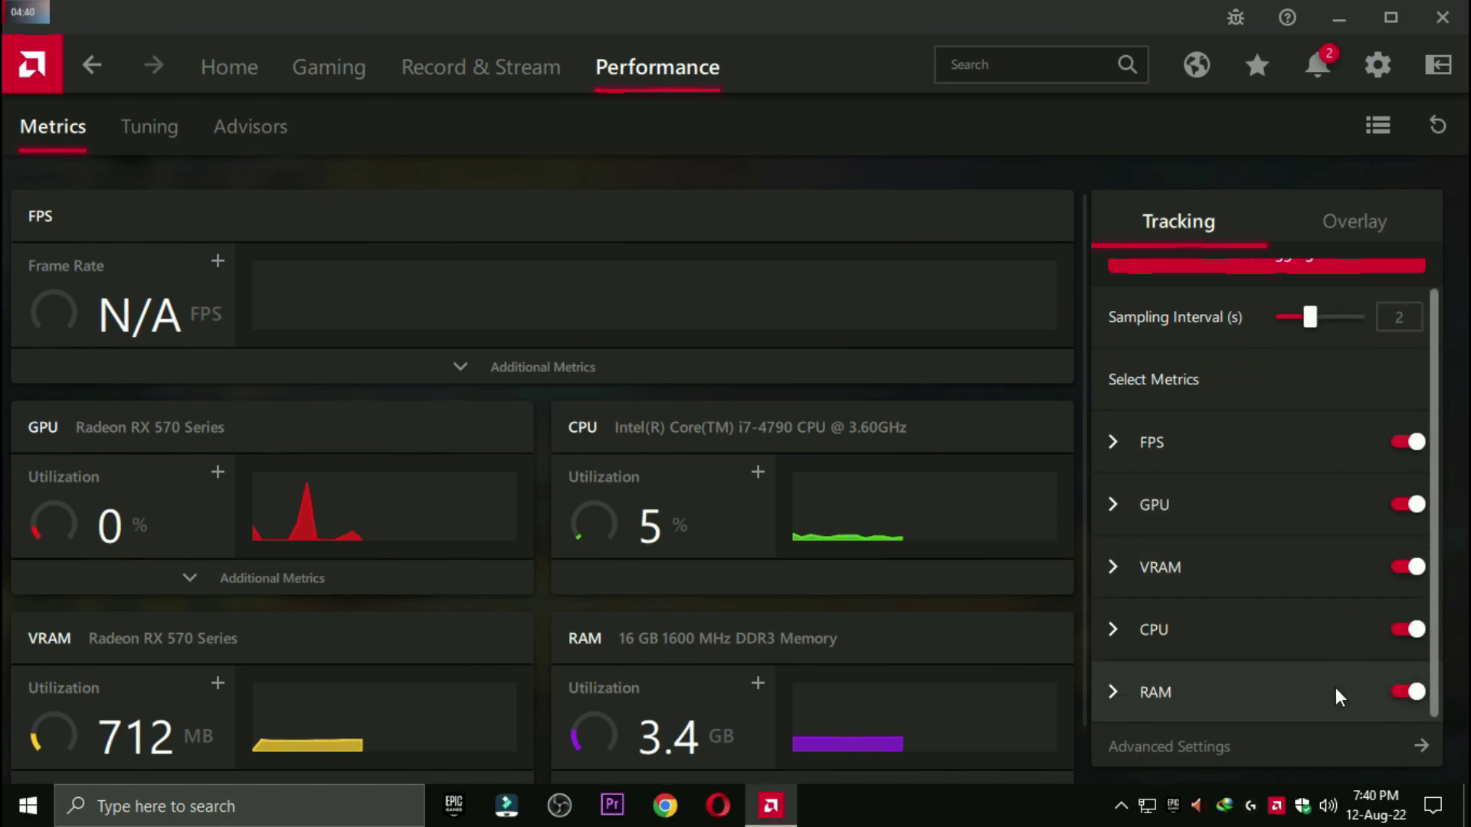
{"action": "scroll", "coordinate": [1334, 652], "scroll_direction": "up", "scroll_amount": 1}
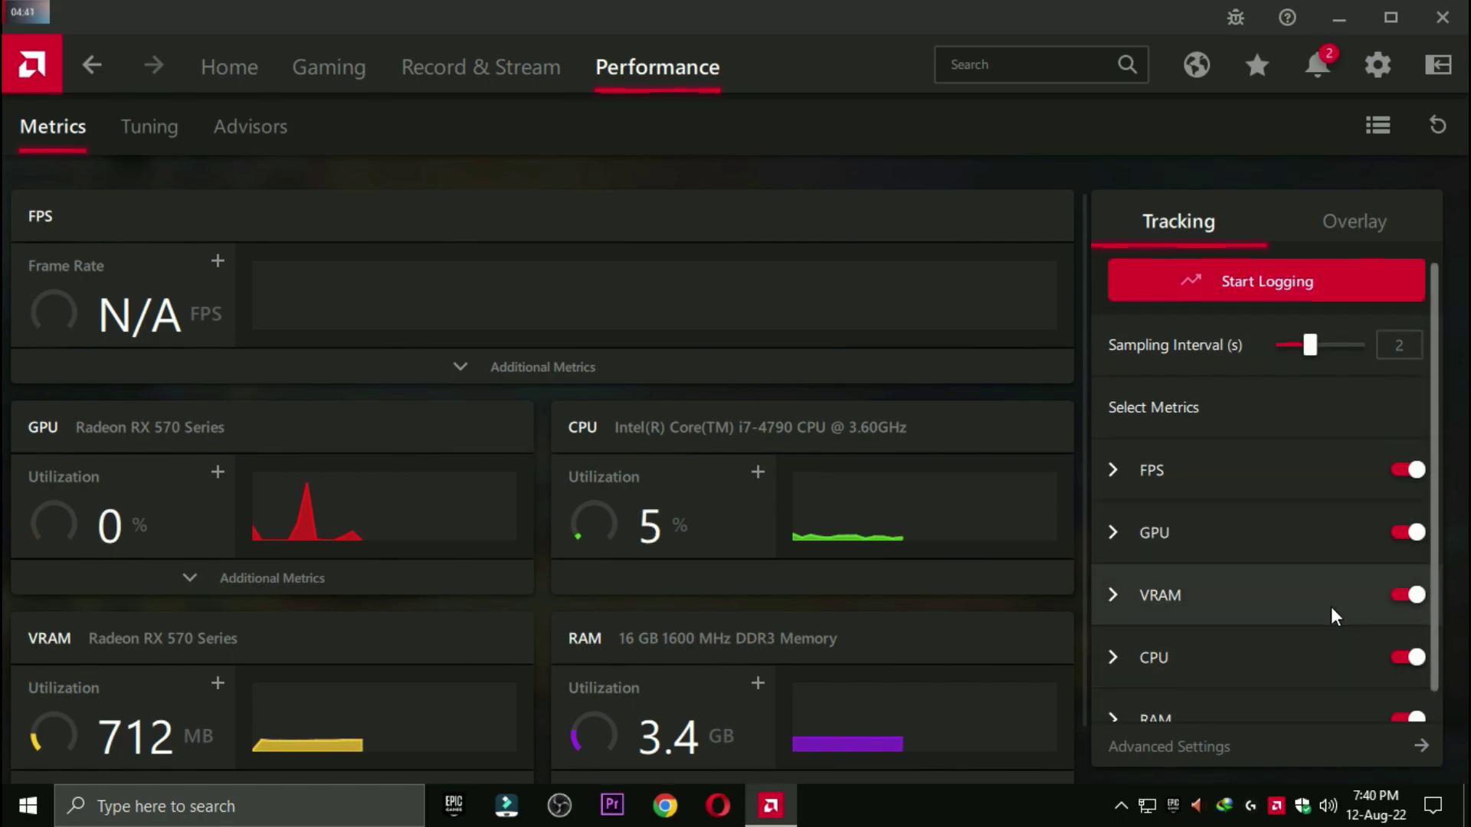
Step: Show the metrics overlay at the Top Left location with its metrics arranged in 1 column
{"action": "left_click", "coordinate": [1360, 228]}
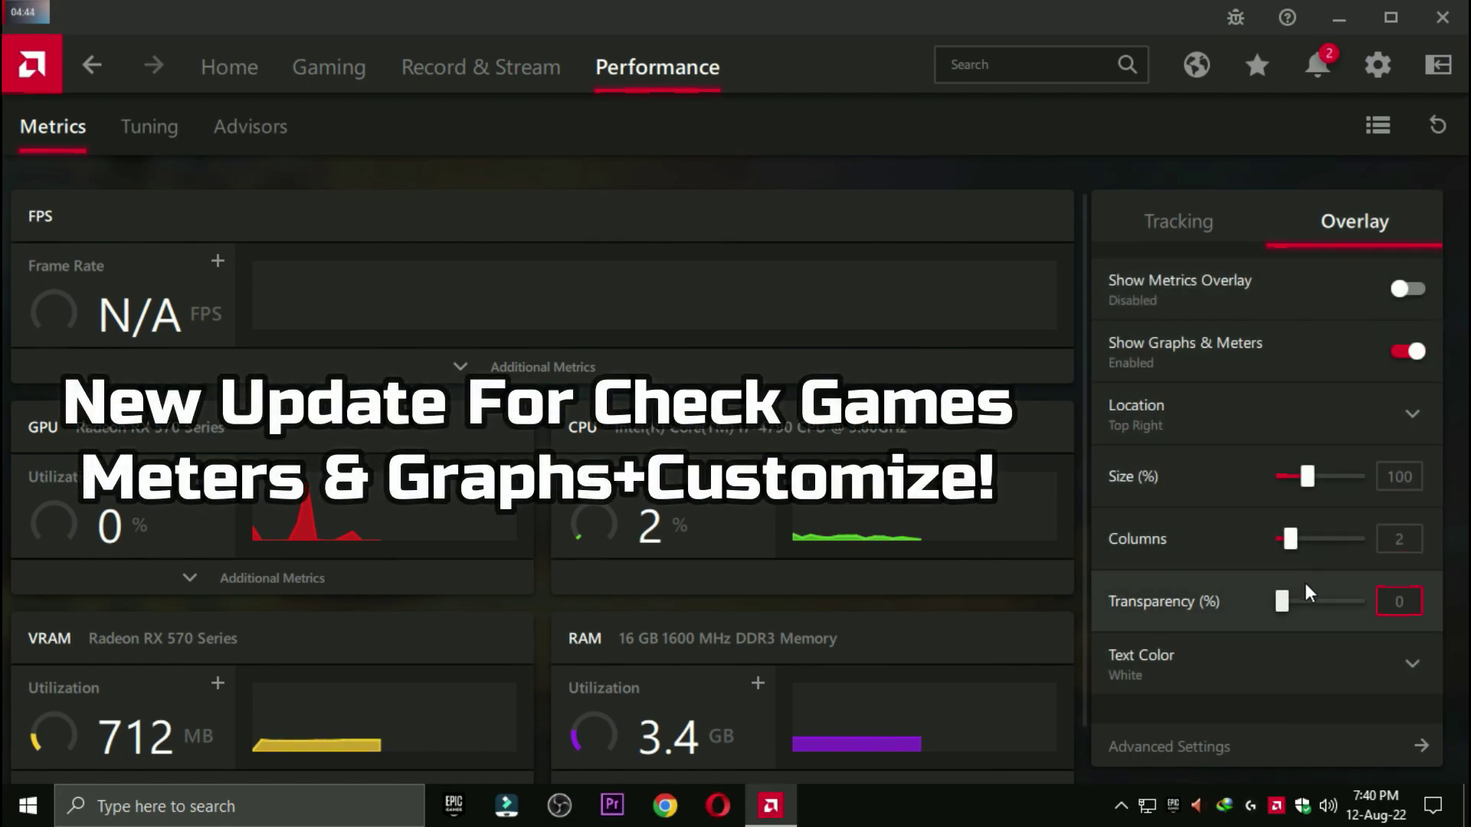
{"action": "left_click", "coordinate": [1351, 290]}
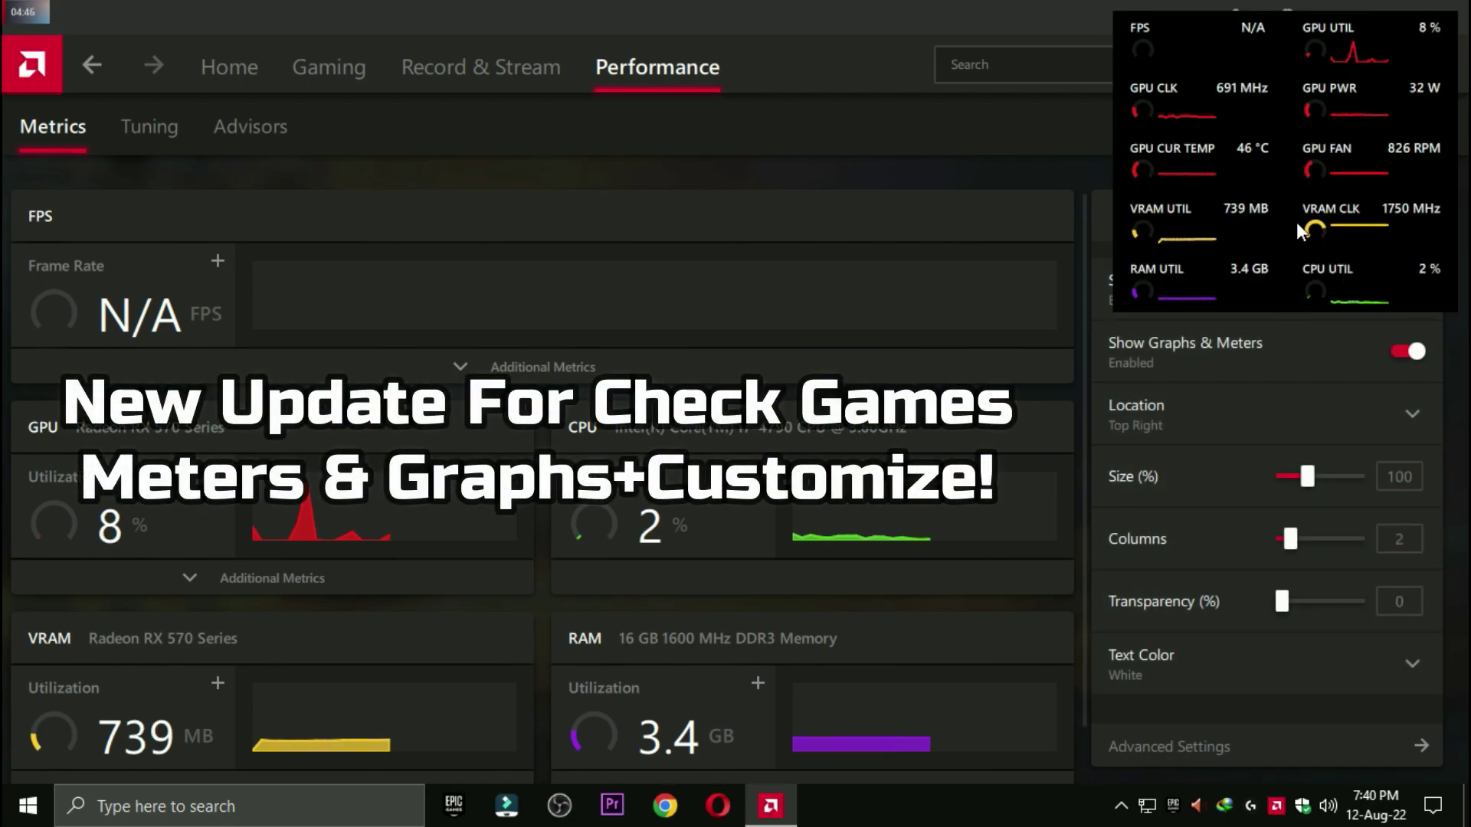
{"action": "left_click", "coordinate": [1354, 420]}
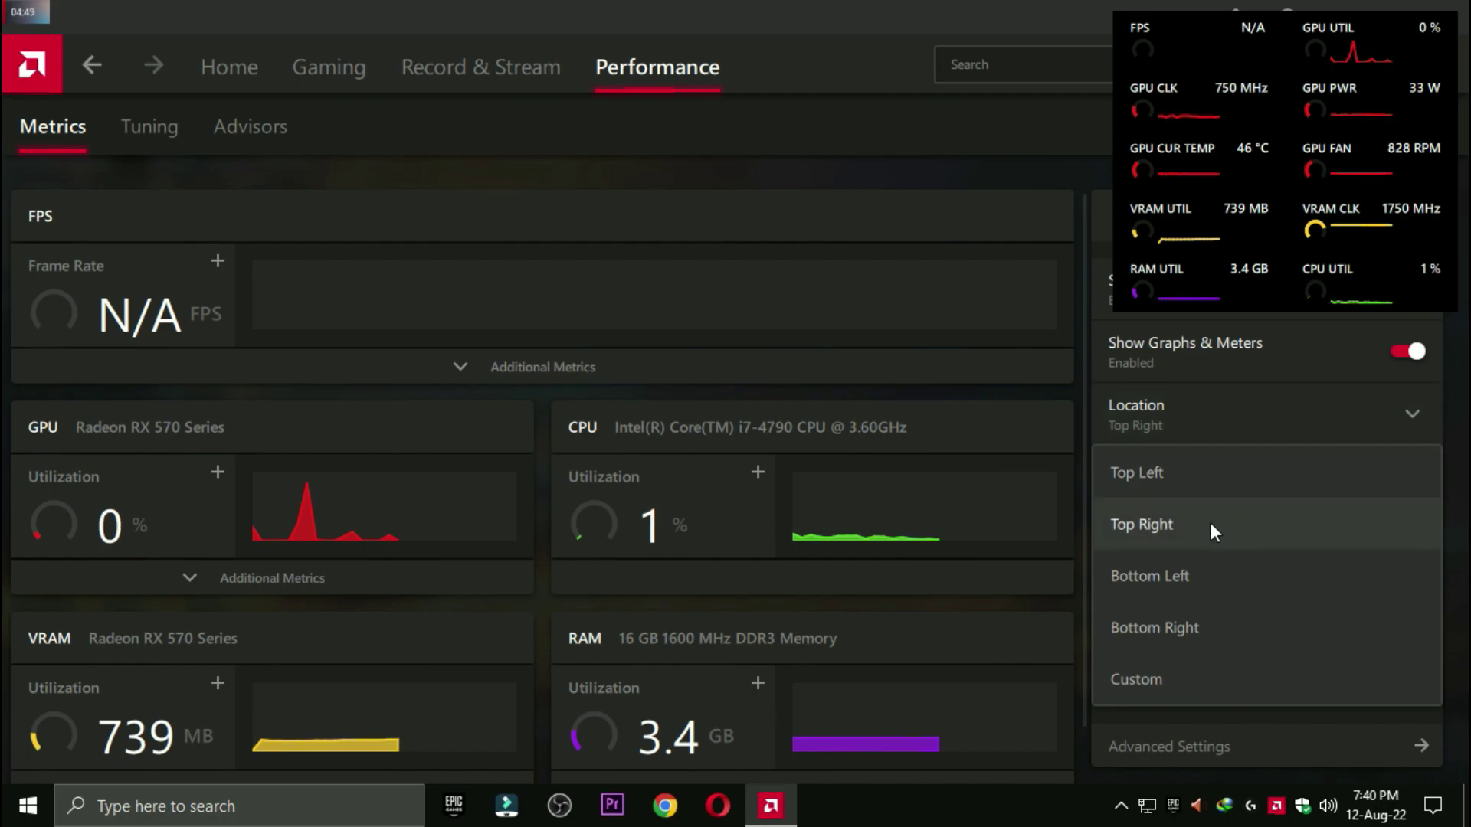
{"action": "left_click", "coordinate": [1151, 475]}
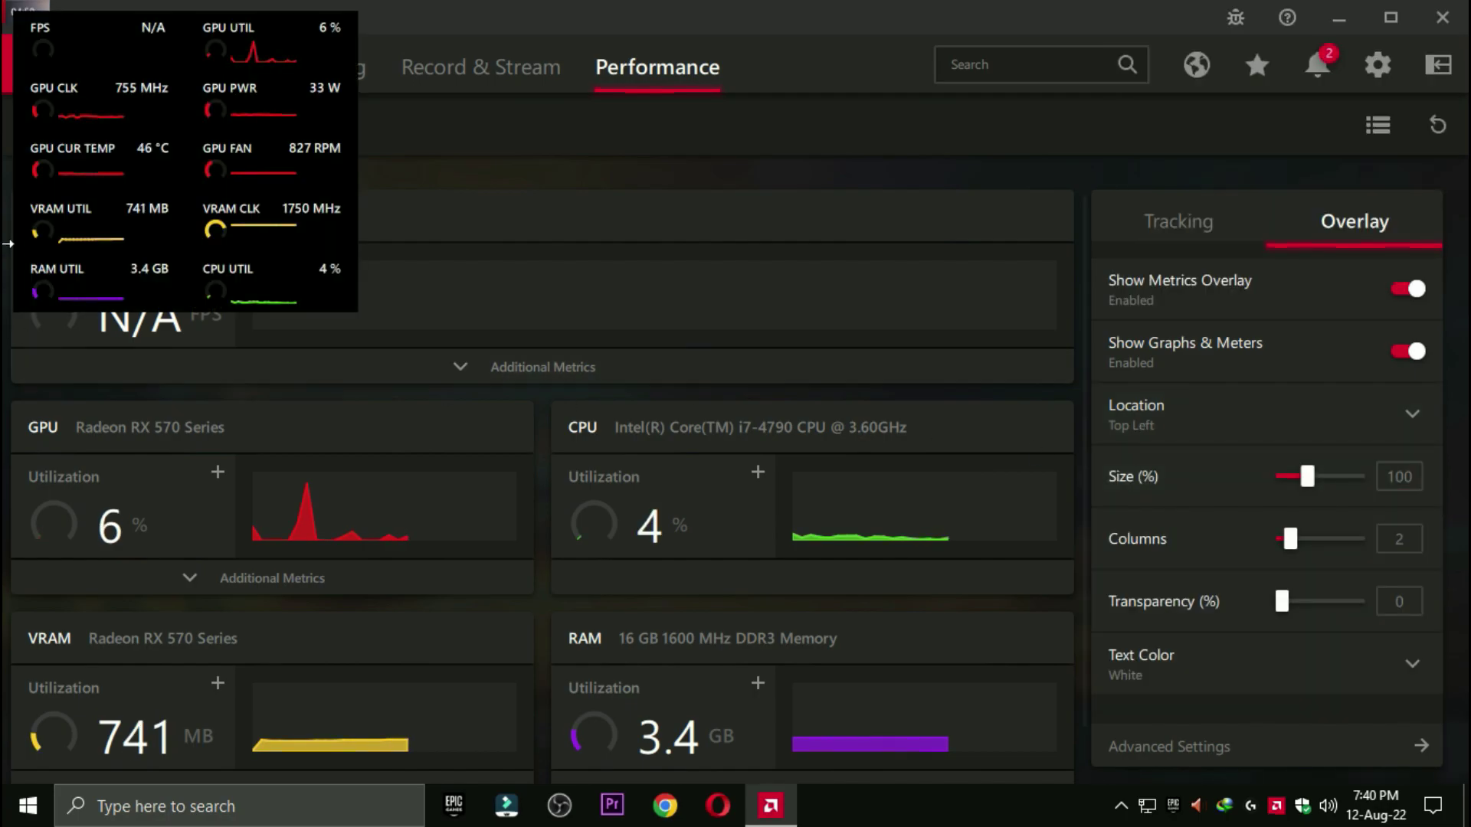
{"action": "left_click", "coordinate": [1301, 542]}
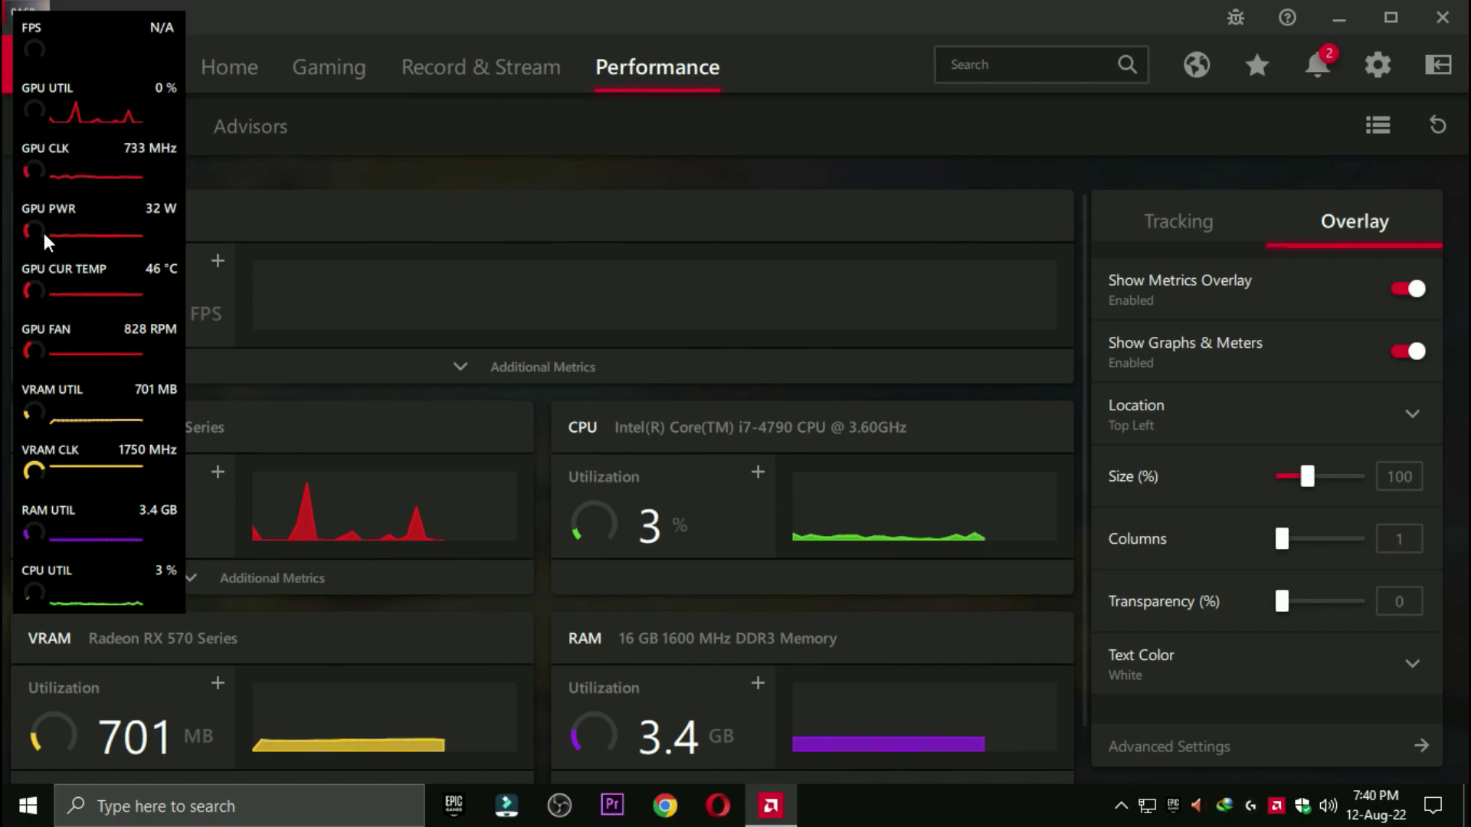
Step: Arrange the overlay metrics in 2 columns and try a 66% transparency
{"action": "left_click_drag", "start_coordinate": [1278, 541], "coordinate": [1294, 544]}
{"action": "left_click_drag", "start_coordinate": [1285, 609], "coordinate": [1333, 600]}
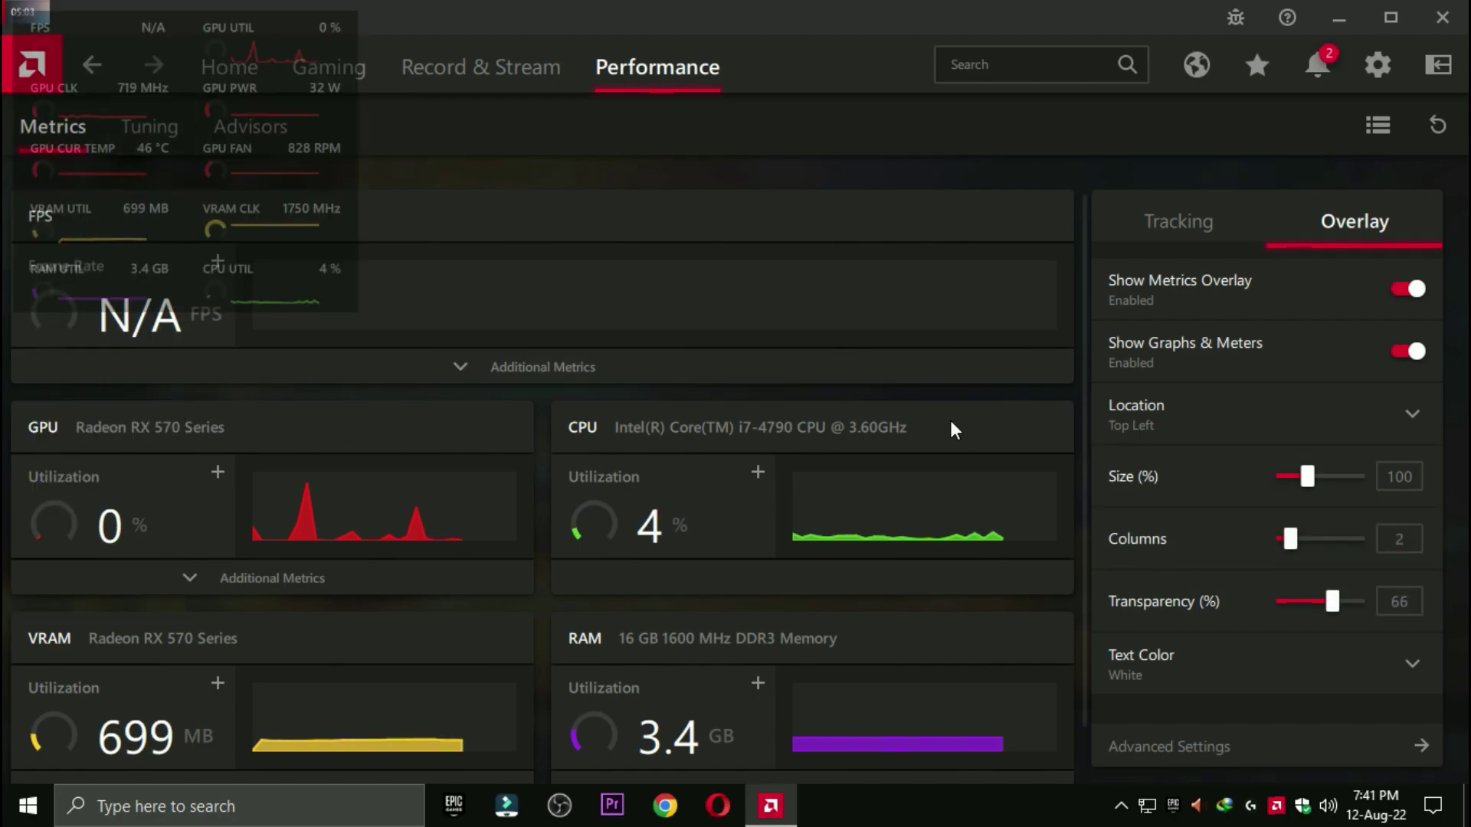
Step: Try Magenta as the overlay text color, set it back to White and switch the metrics overlay off
{"action": "left_click", "coordinate": [1207, 660]}
{"action": "left_click", "coordinate": [1172, 550]}
{"action": "left_click", "coordinate": [1192, 663]}
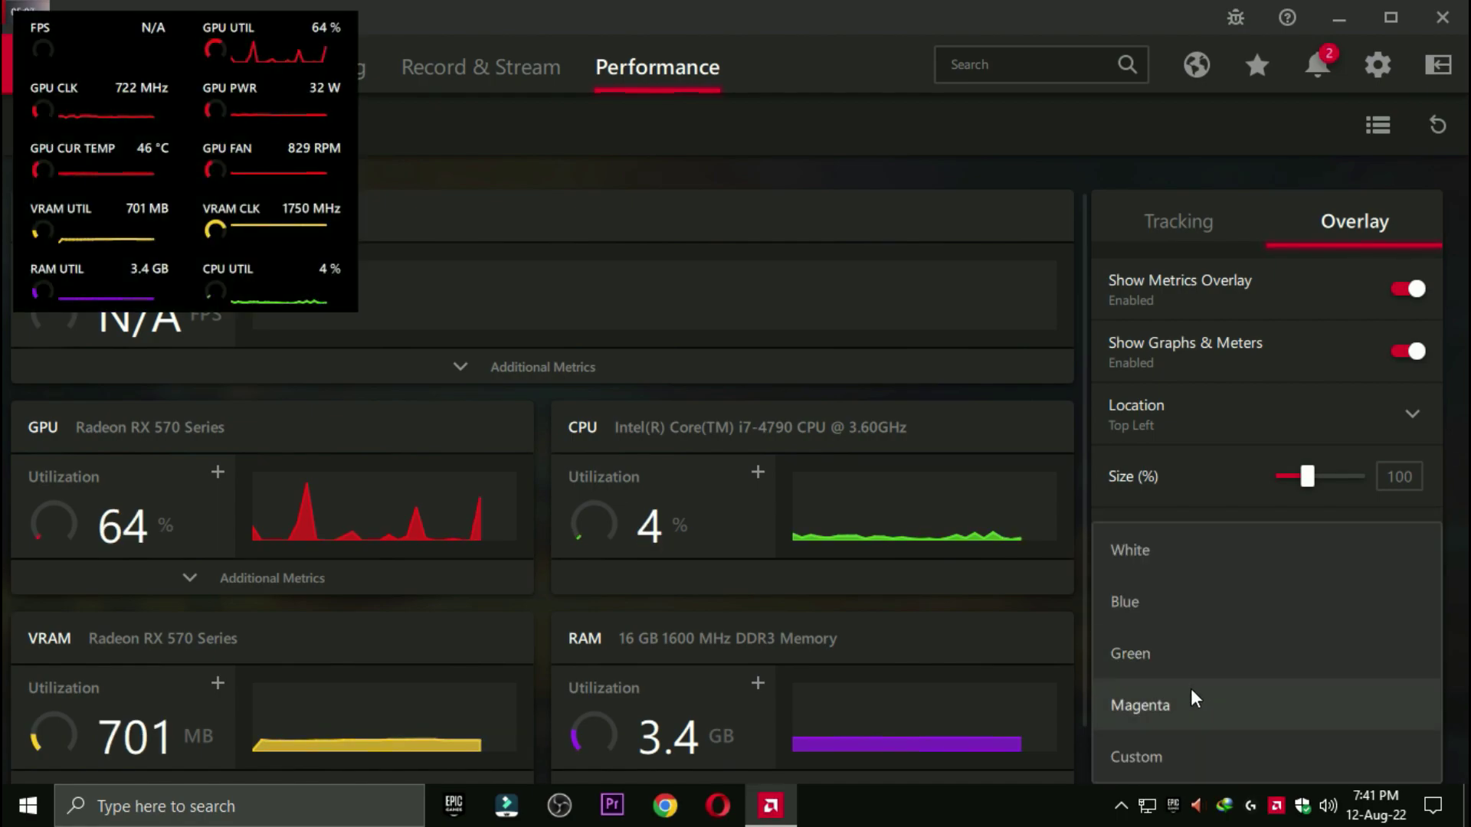
{"action": "left_click", "coordinate": [1192, 699]}
{"action": "left_click", "coordinate": [1224, 657]}
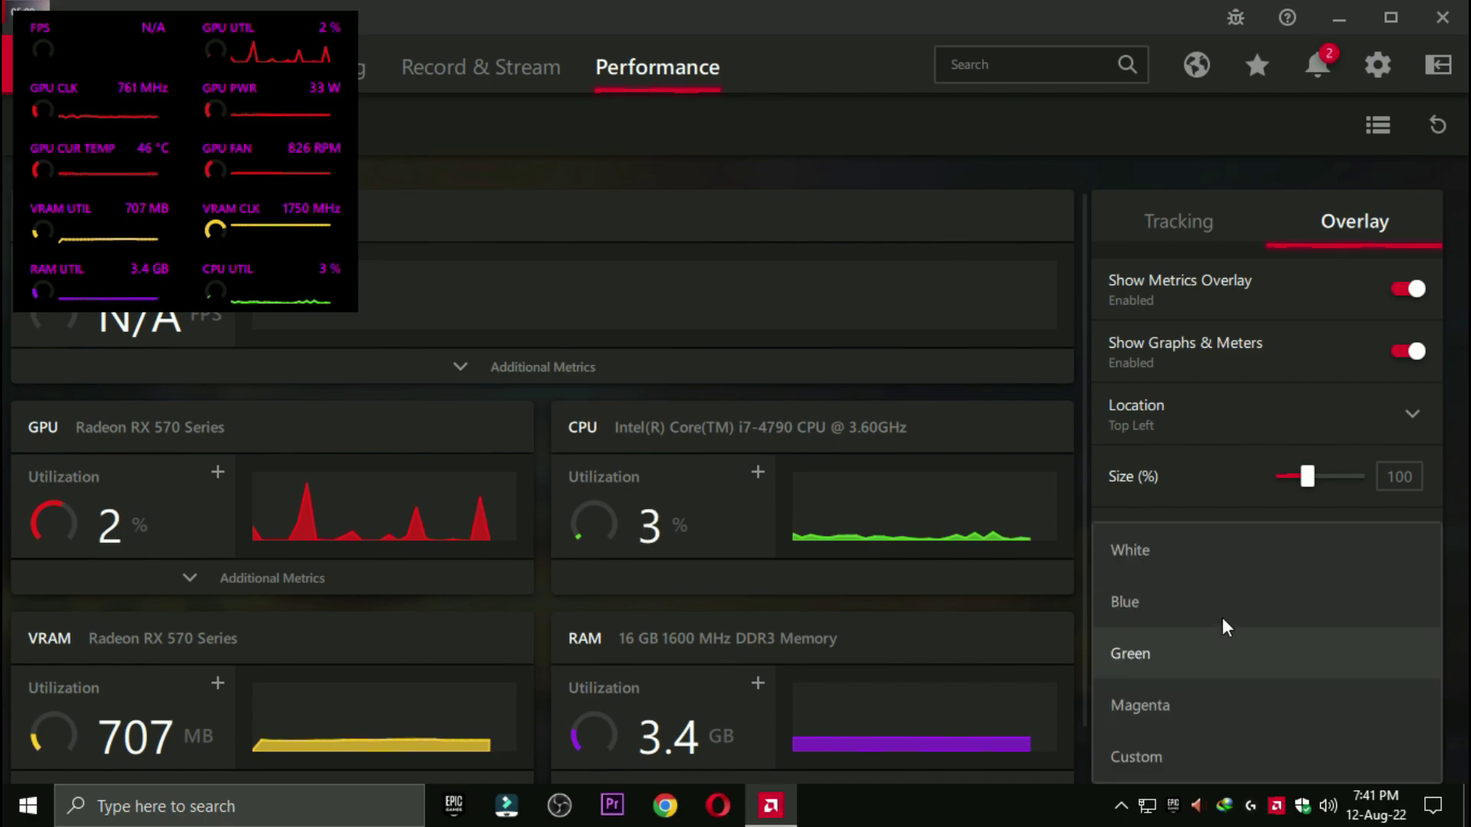
{"action": "left_click", "coordinate": [1207, 553]}
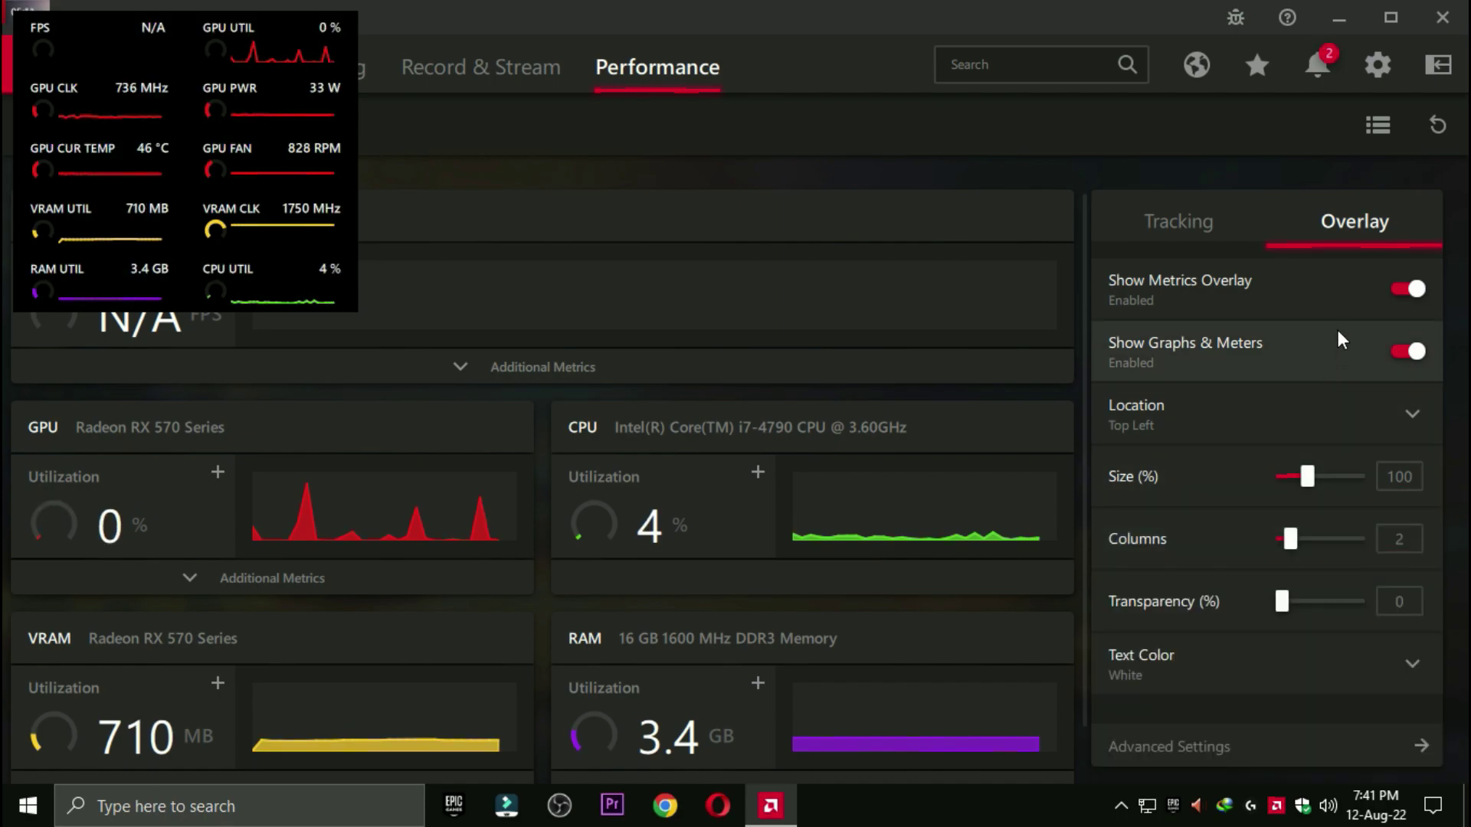
{"action": "left_click", "coordinate": [1407, 289]}
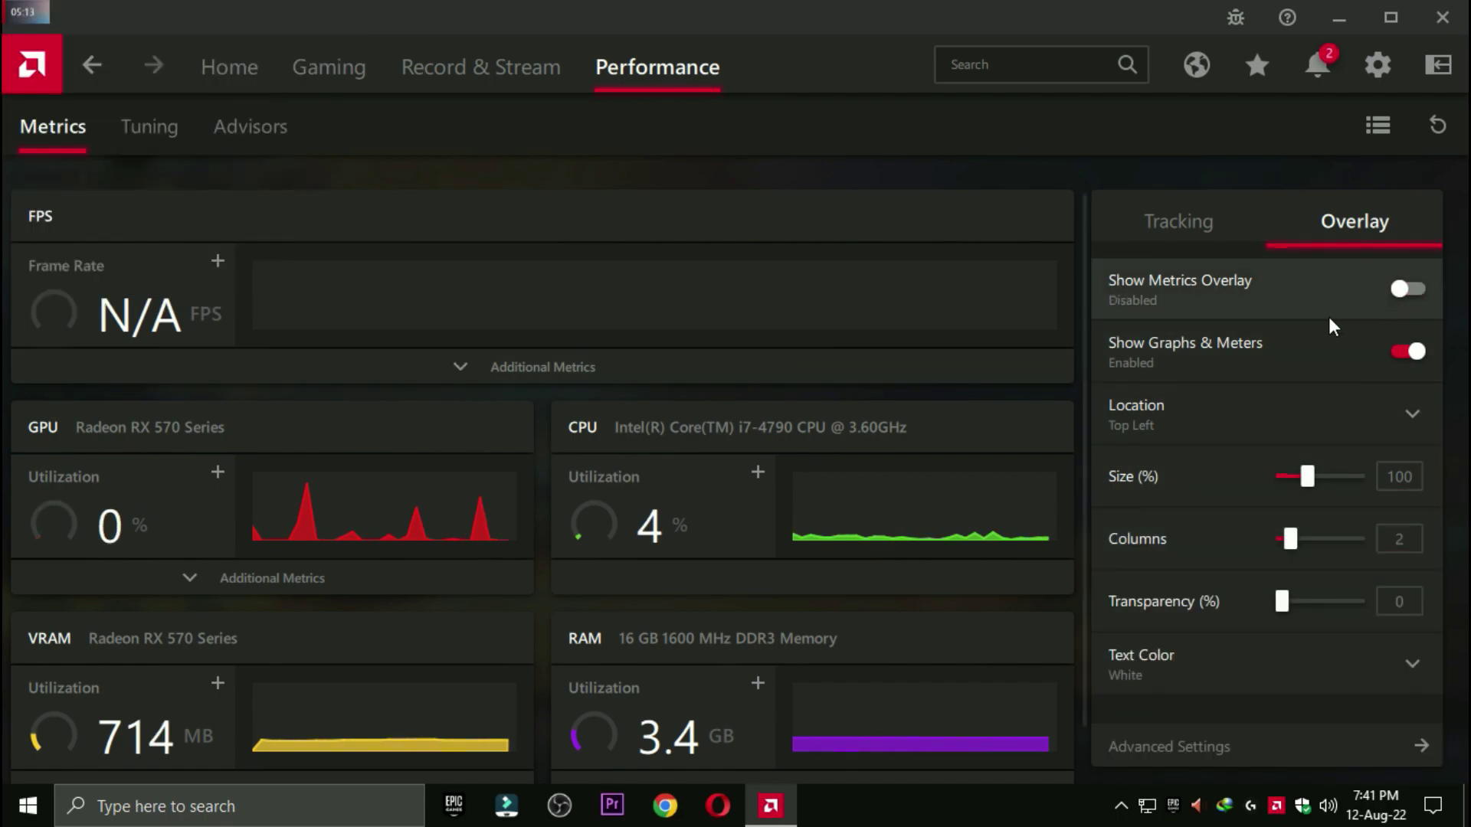
Step: Look over the GPU Tuning, Record, Live Stream and Scene Editor pages, and close the Radeon software
{"action": "left_click", "coordinate": [150, 127]}
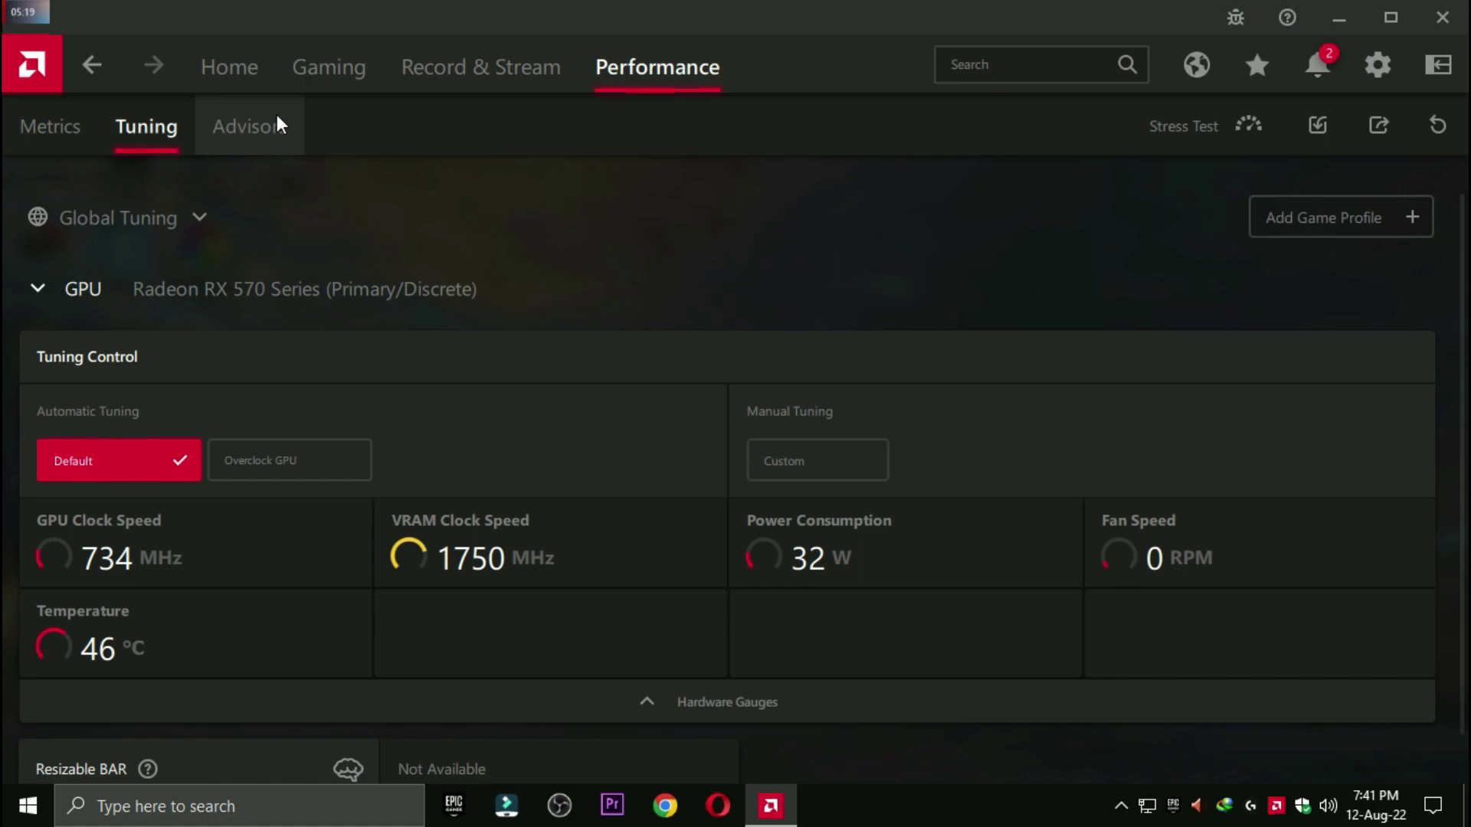
{"action": "left_click", "coordinate": [436, 91]}
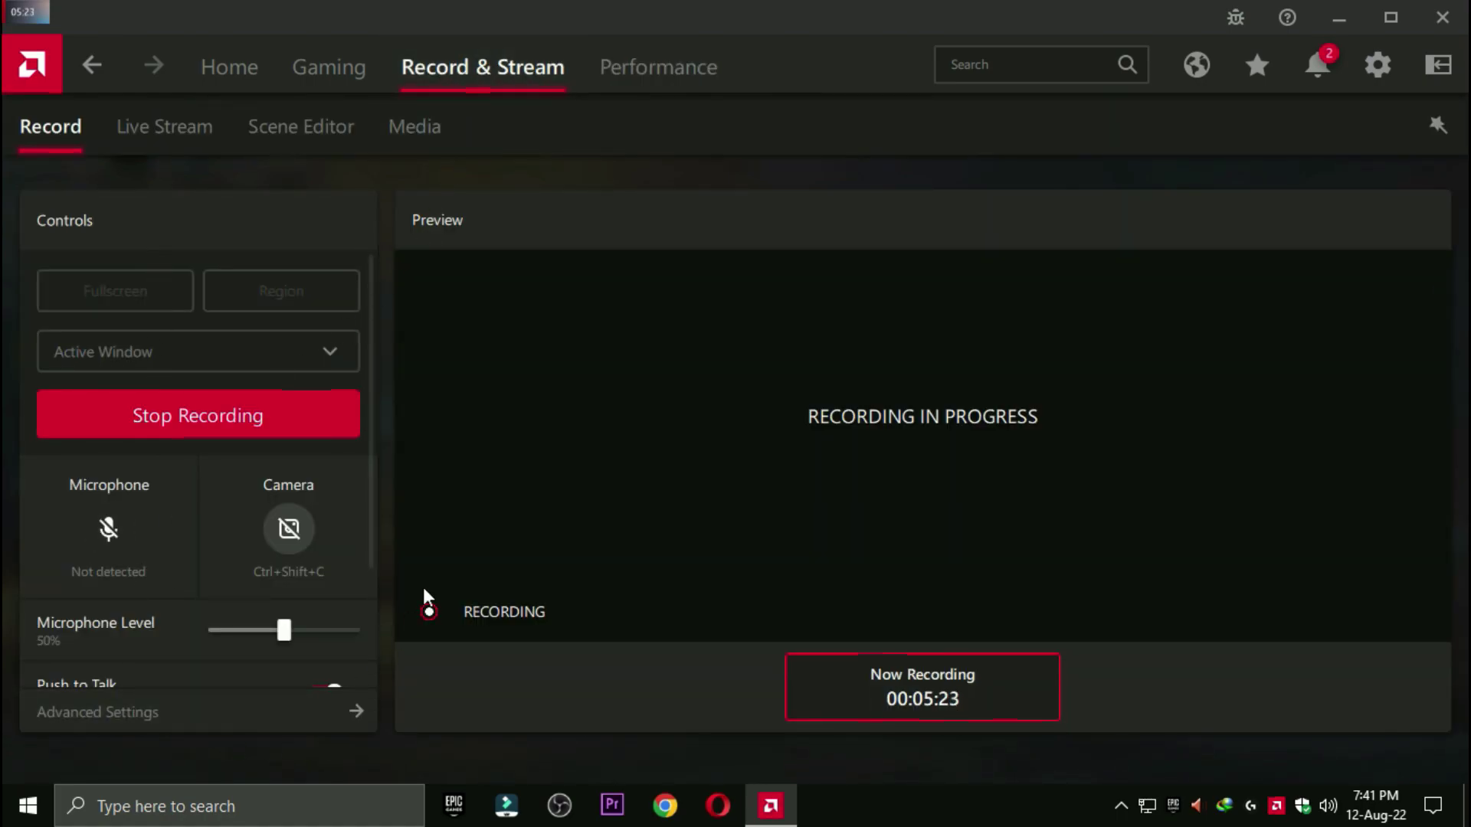
{"action": "left_click", "coordinate": [176, 124]}
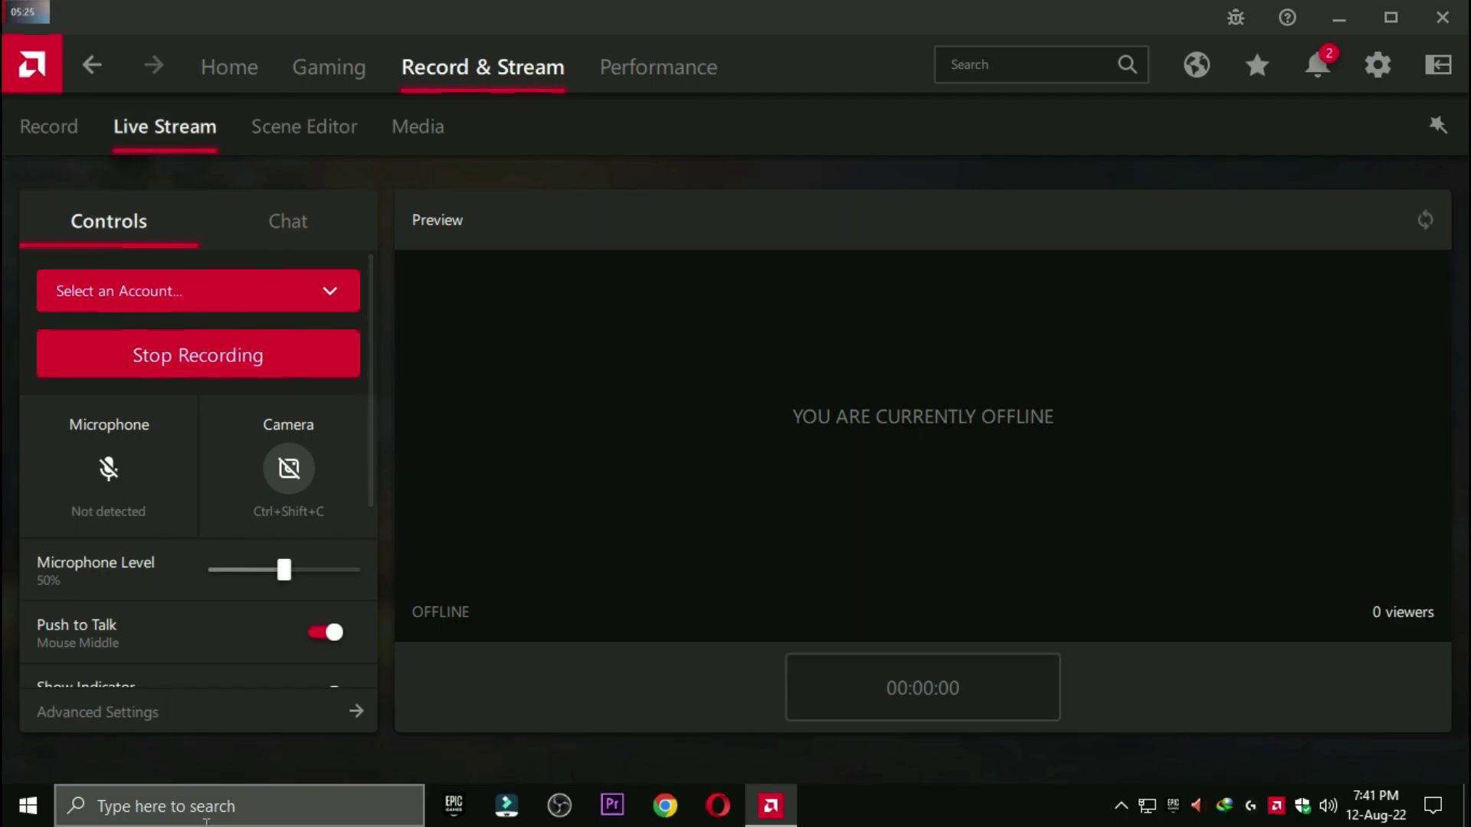
{"action": "scroll", "coordinate": [349, 546], "scroll_direction": "down", "scroll_amount": 4}
{"action": "scroll", "coordinate": [269, 582], "scroll_direction": "up", "scroll_amount": 4}
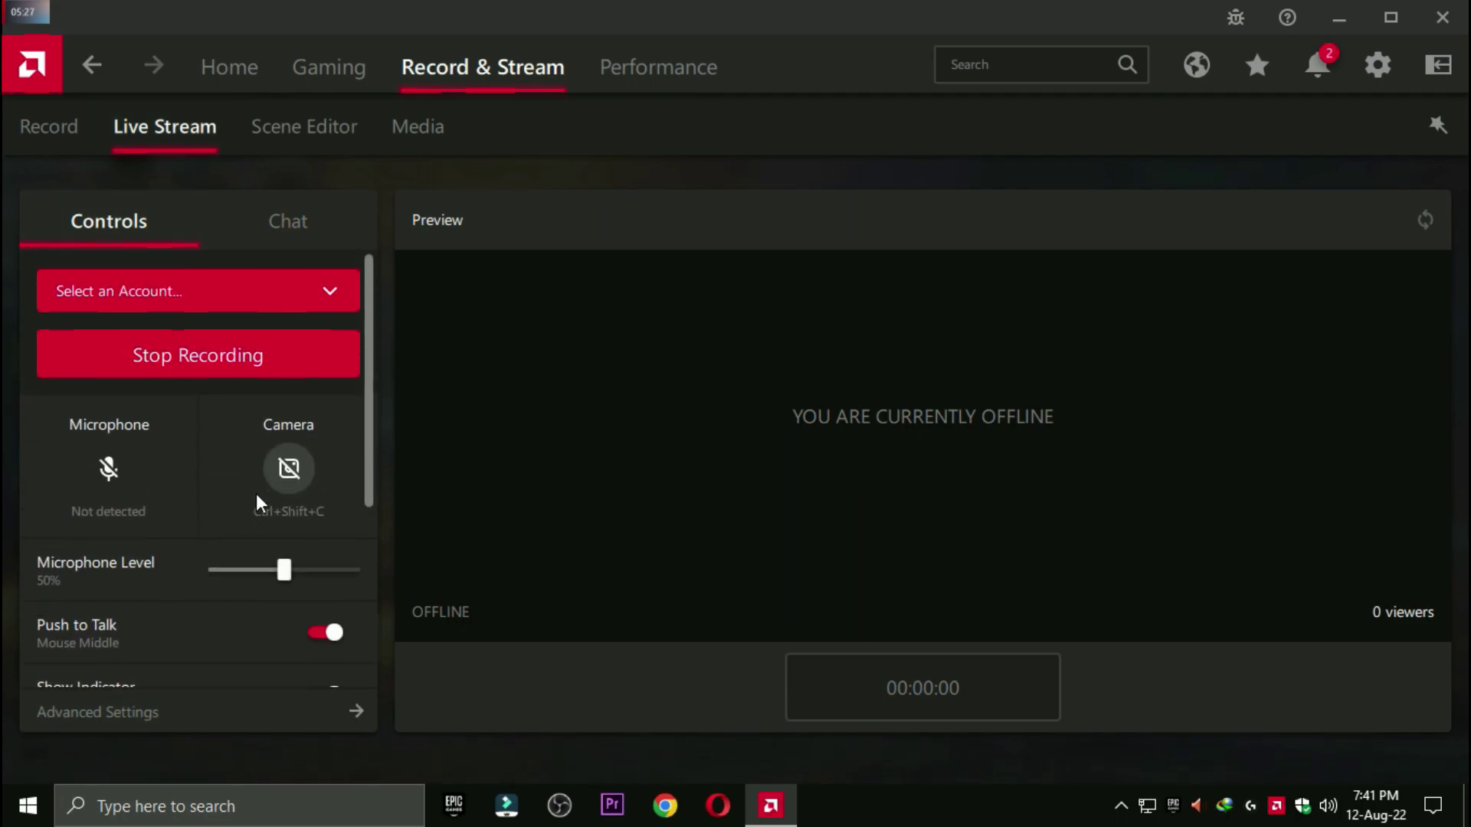
{"action": "left_click", "coordinate": [302, 127]}
{"action": "left_click", "coordinate": [234, 67]}
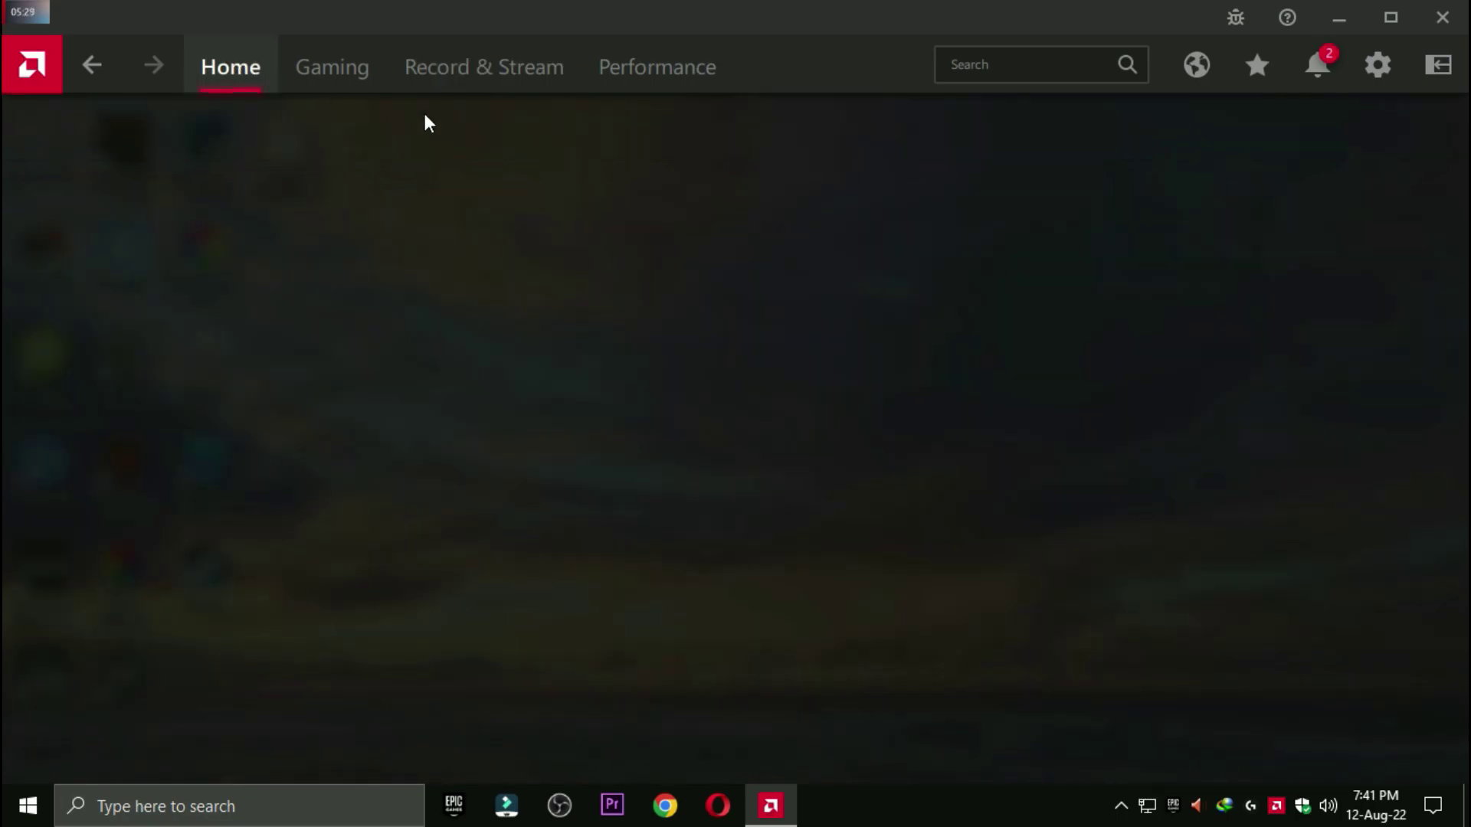
{"action": "left_click", "coordinate": [1443, 17]}
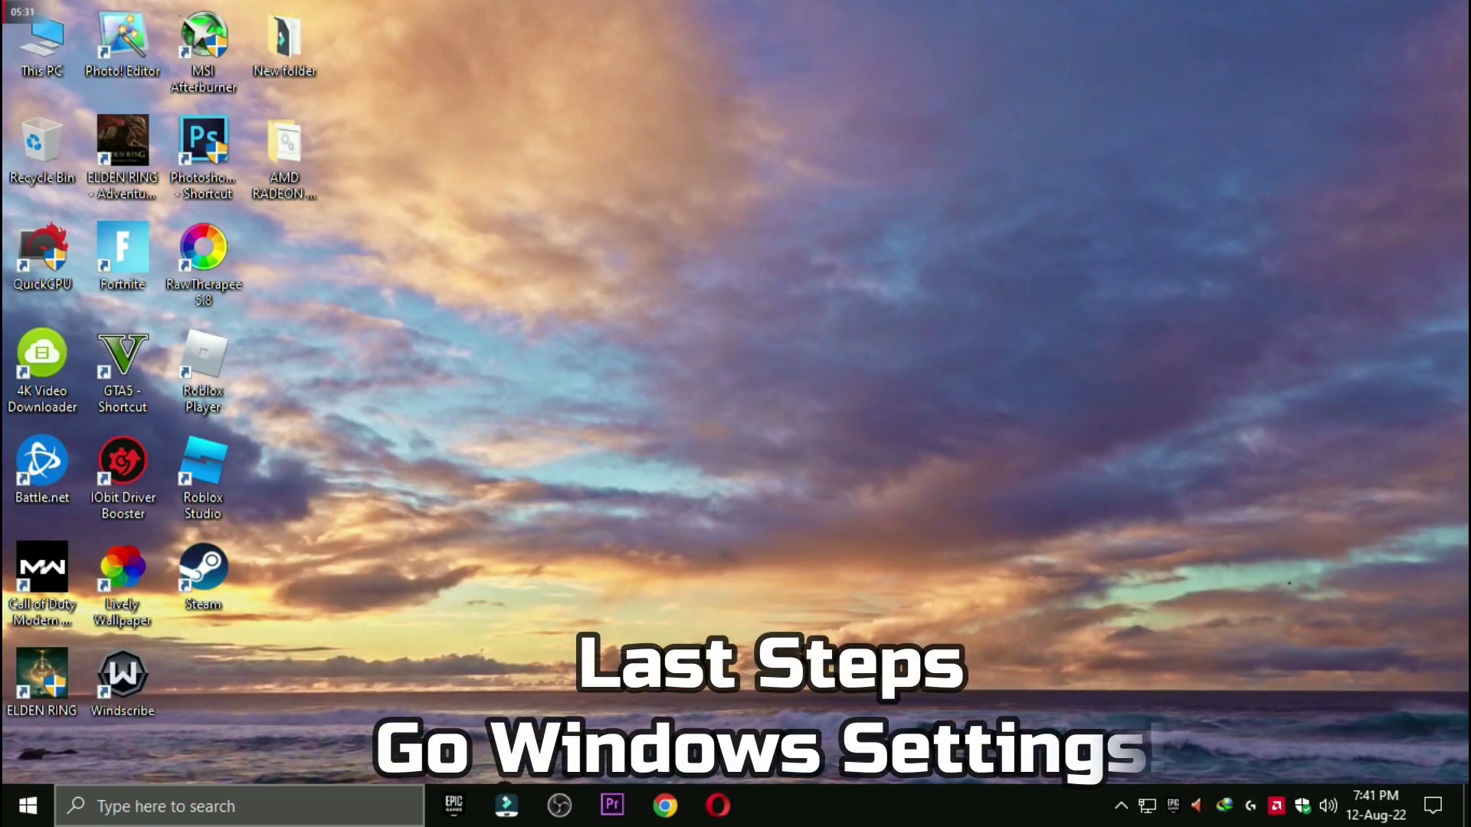
Step: Switch to Windows Settings, open the Graphics settings from Gaming and remove Fortnite from the performance preference list
{"action": "key", "text": "super"}
{"action": "mouse_move", "coordinate": [246, 714]}
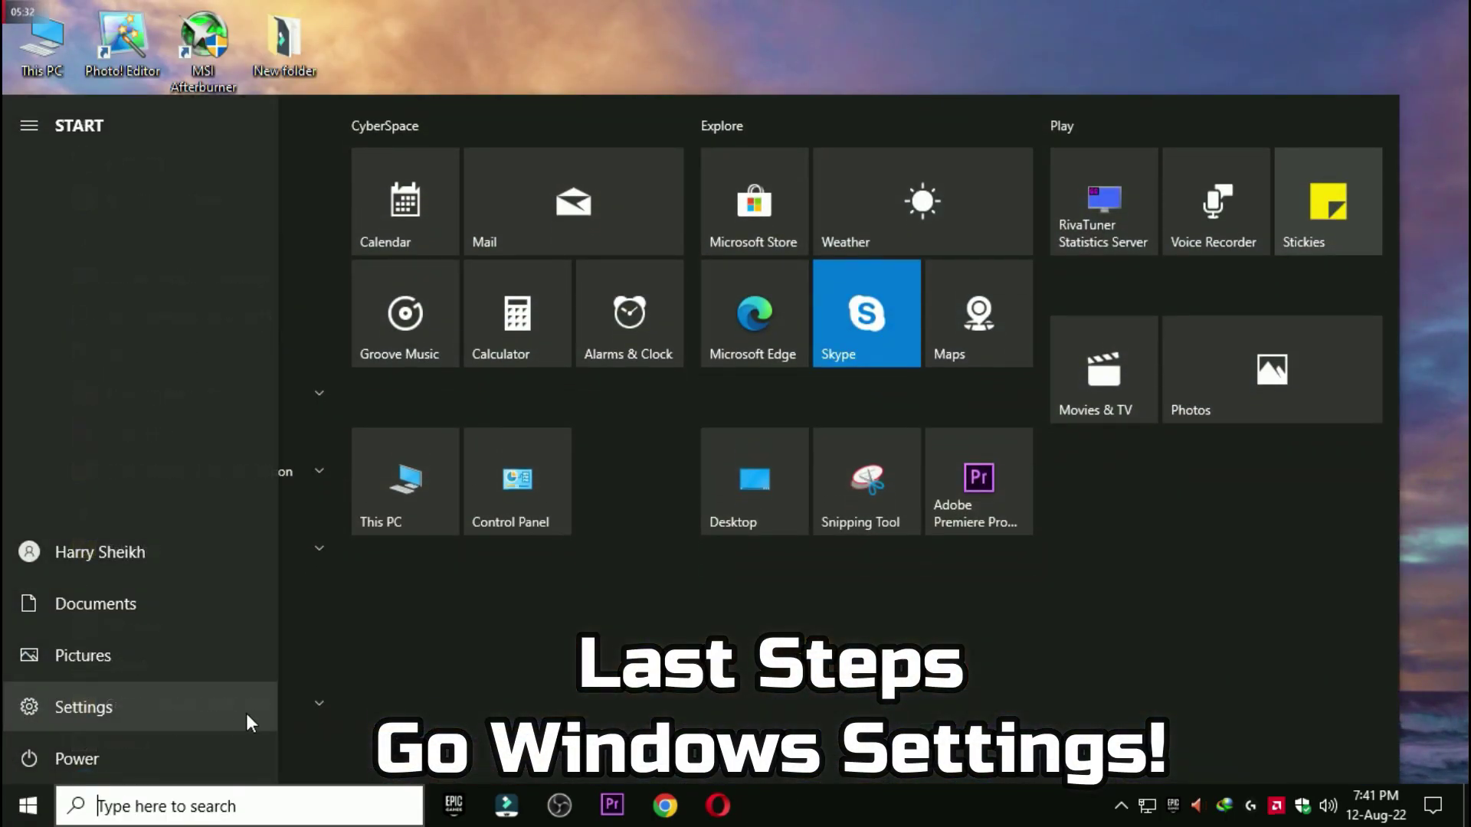
{"action": "left_click", "coordinate": [85, 707]}
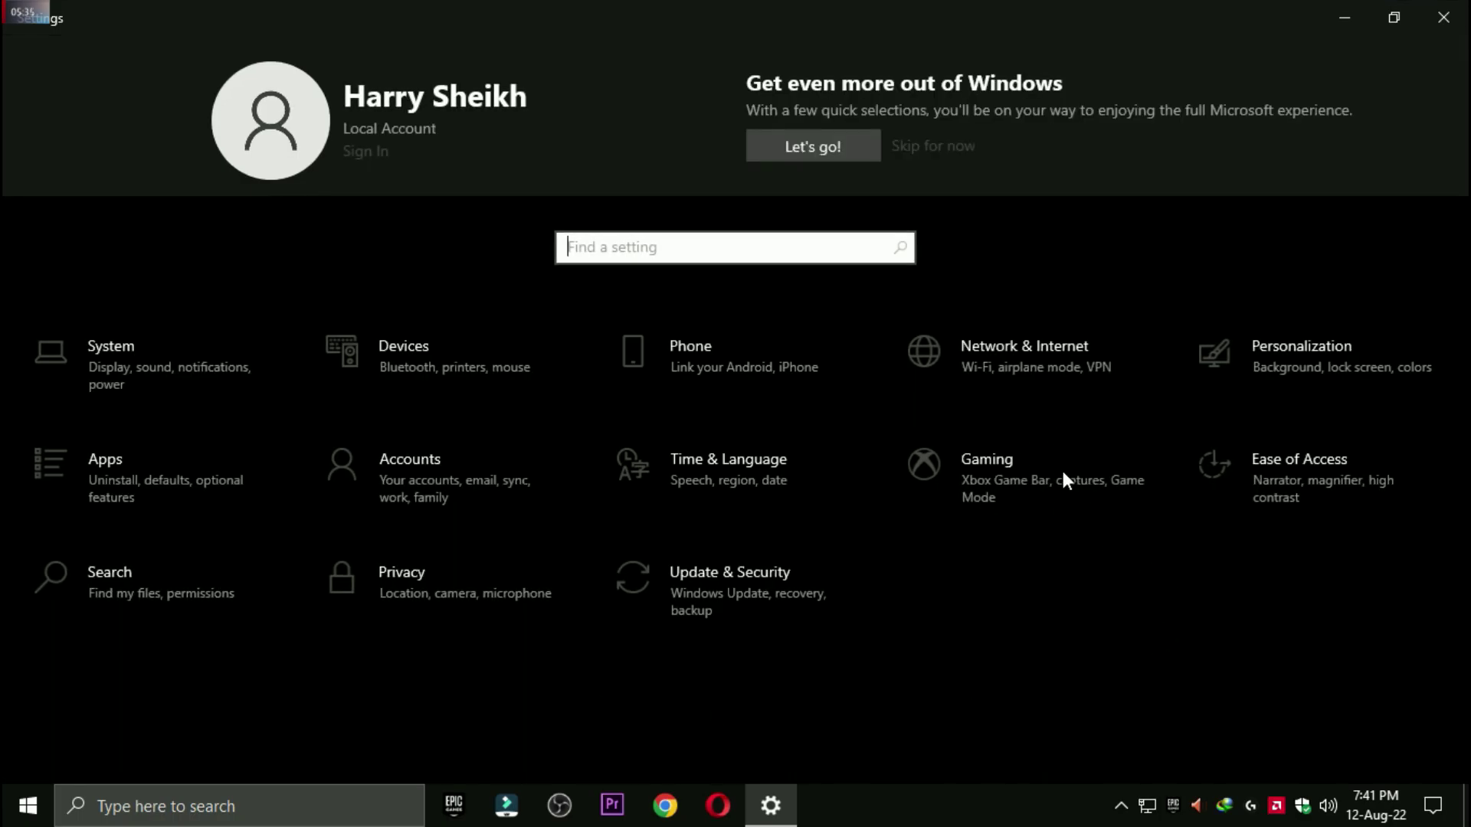
{"action": "left_click", "coordinate": [1086, 450]}
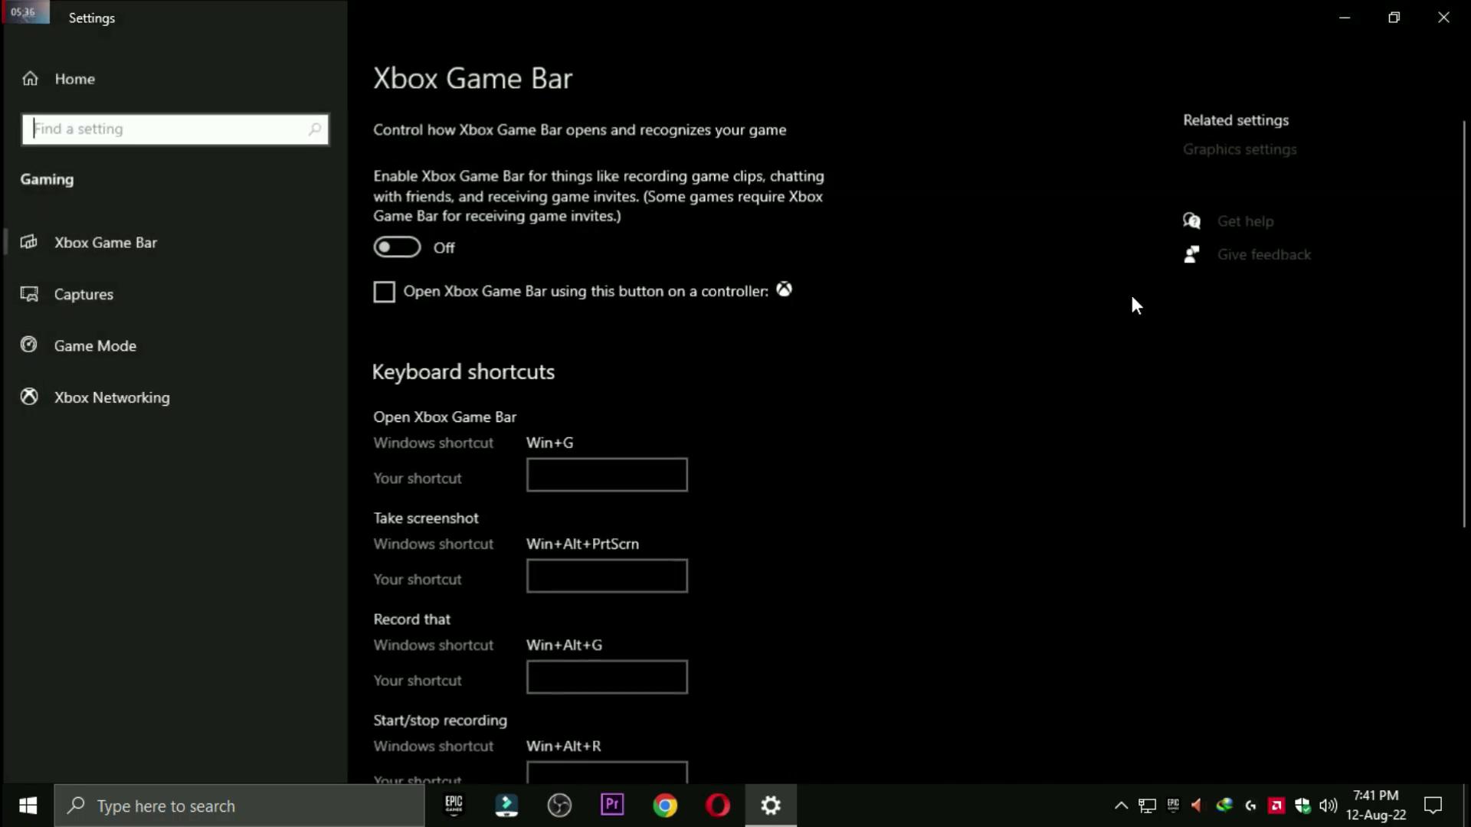
{"action": "left_click", "coordinate": [1247, 151]}
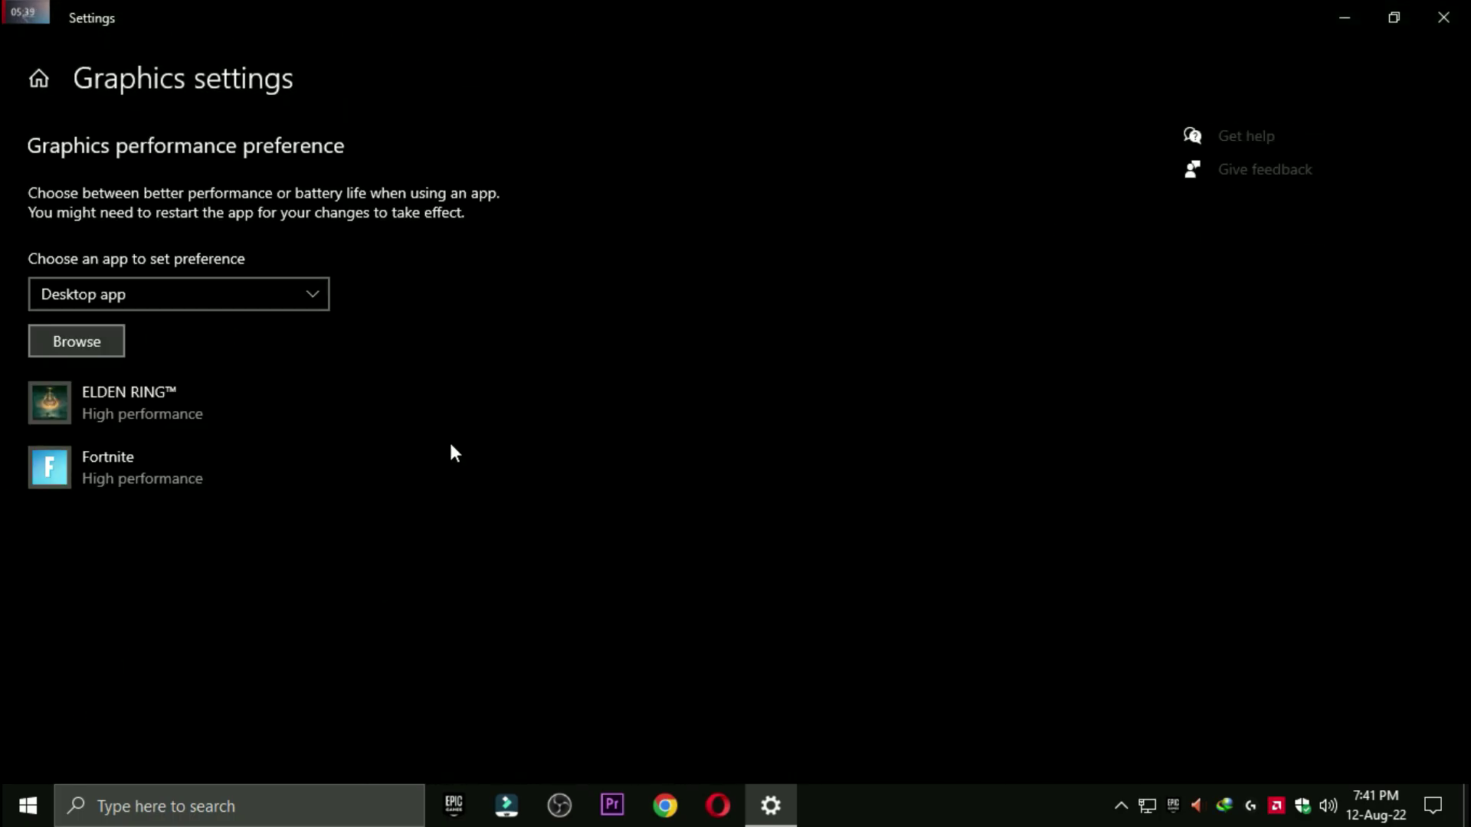
{"action": "left_click", "coordinate": [230, 487]}
{"action": "left_click", "coordinate": [470, 582]}
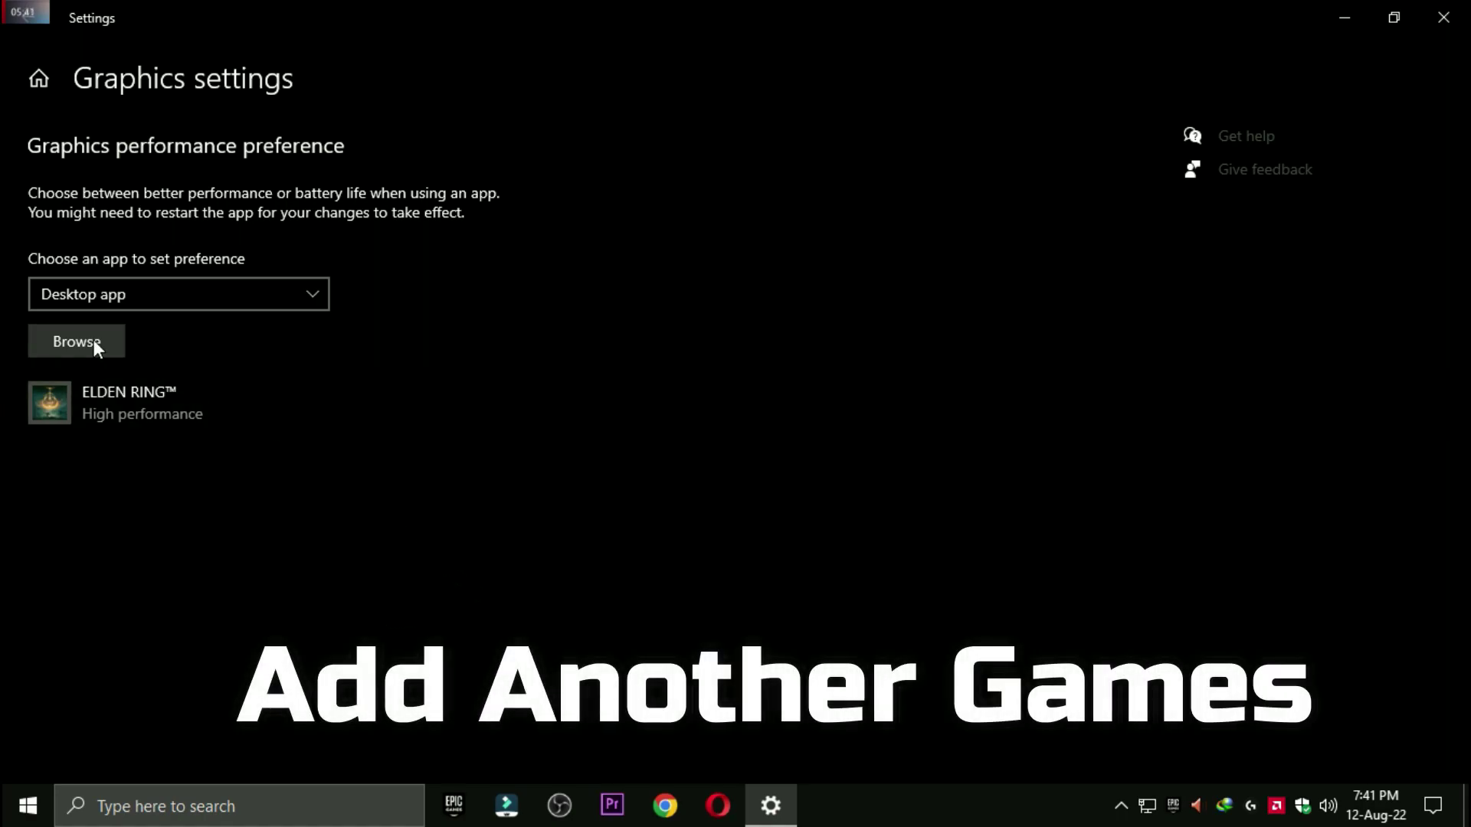
Step: Add the desktop app FortniteClient-Win64-Shipping from the Win64 folder to the graphics performance preference list
{"action": "left_click", "coordinate": [121, 349]}
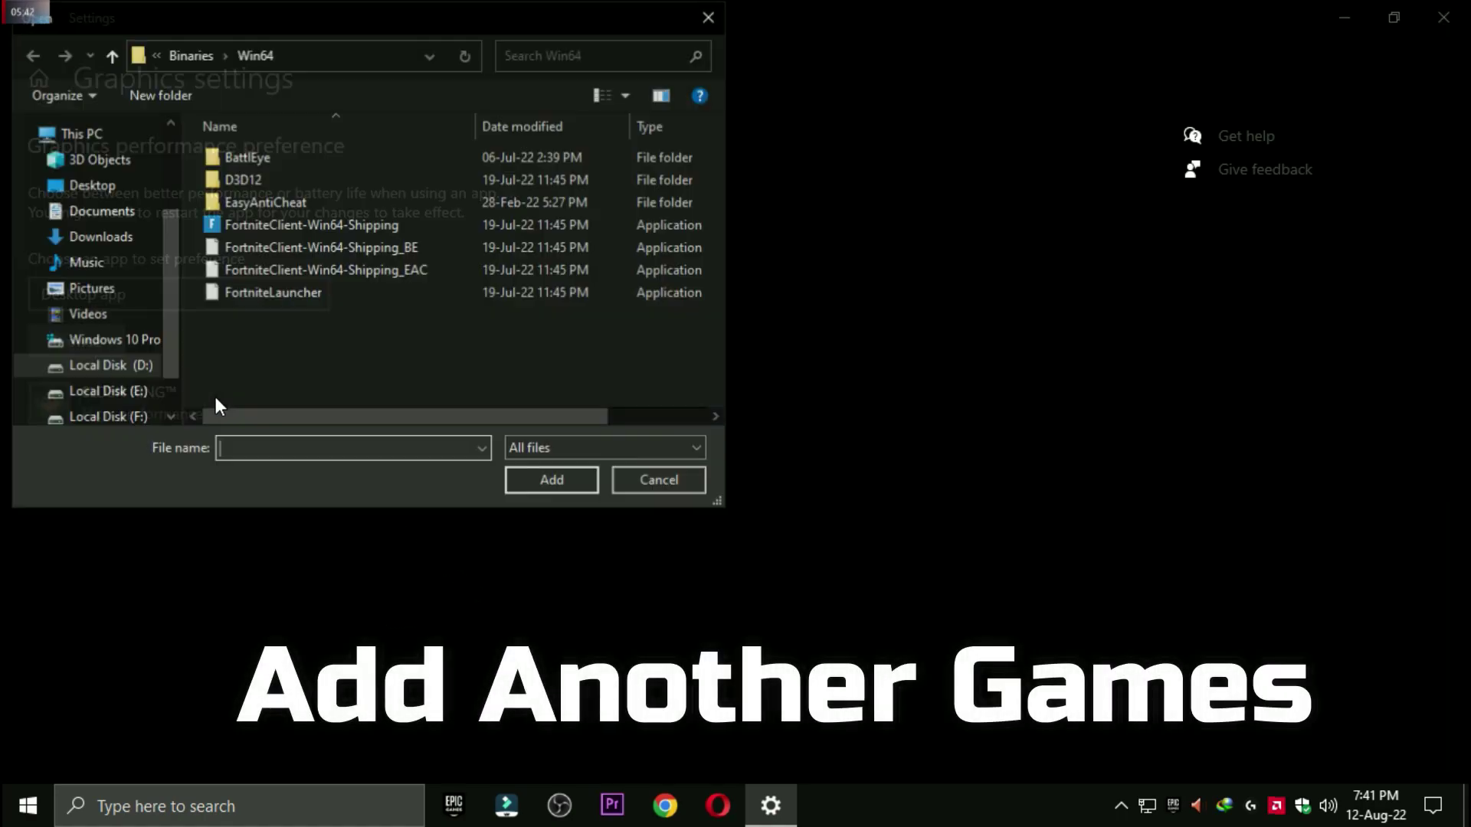
{"action": "left_click", "coordinate": [346, 223]}
{"action": "left_click_drag", "start_coordinate": [430, 417], "coordinate": [624, 267]}
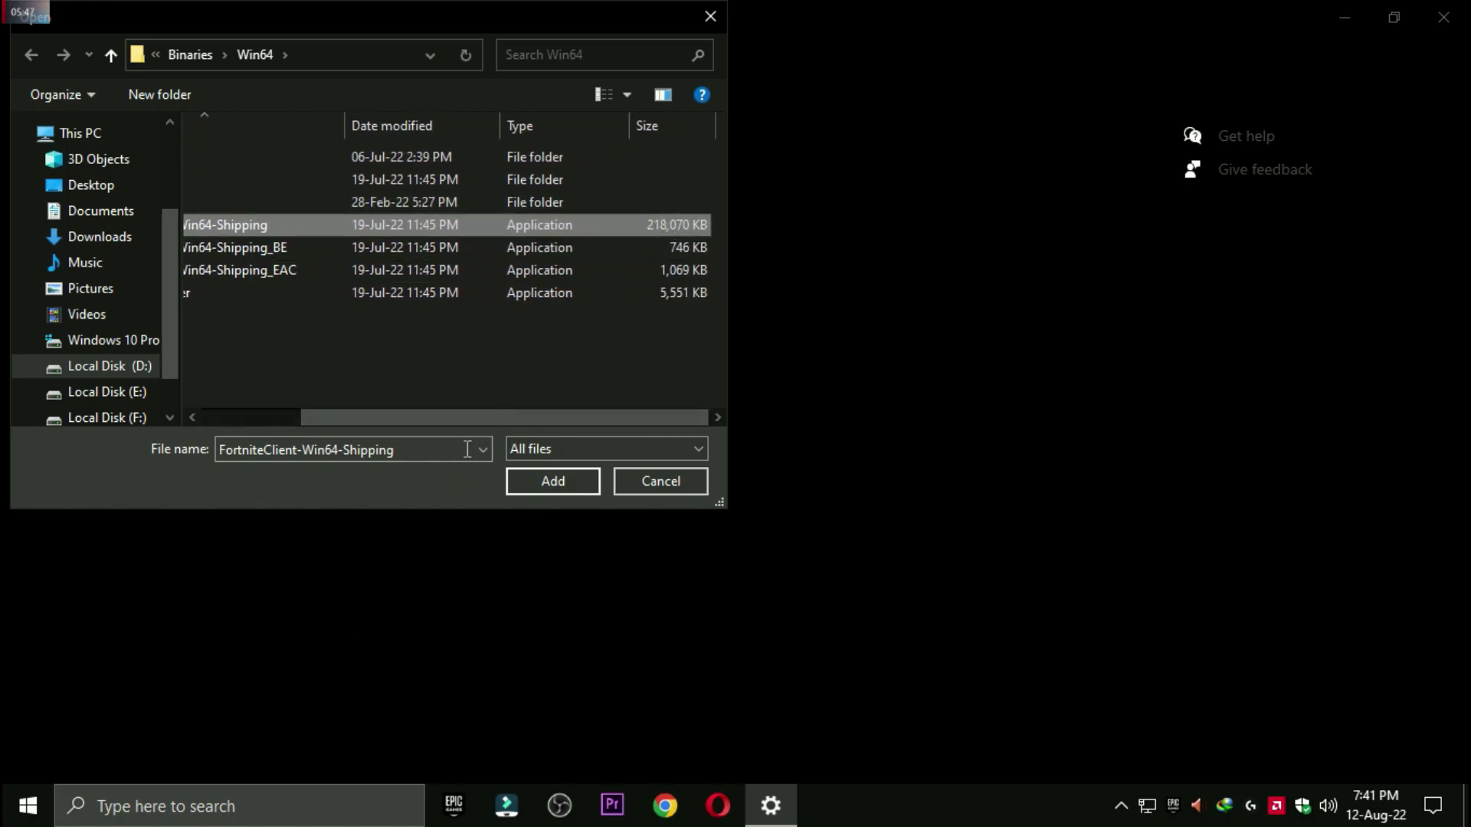
{"action": "left_click_drag", "start_coordinate": [458, 453], "coordinate": [420, 407]}
{"action": "left_click", "coordinate": [571, 487]}
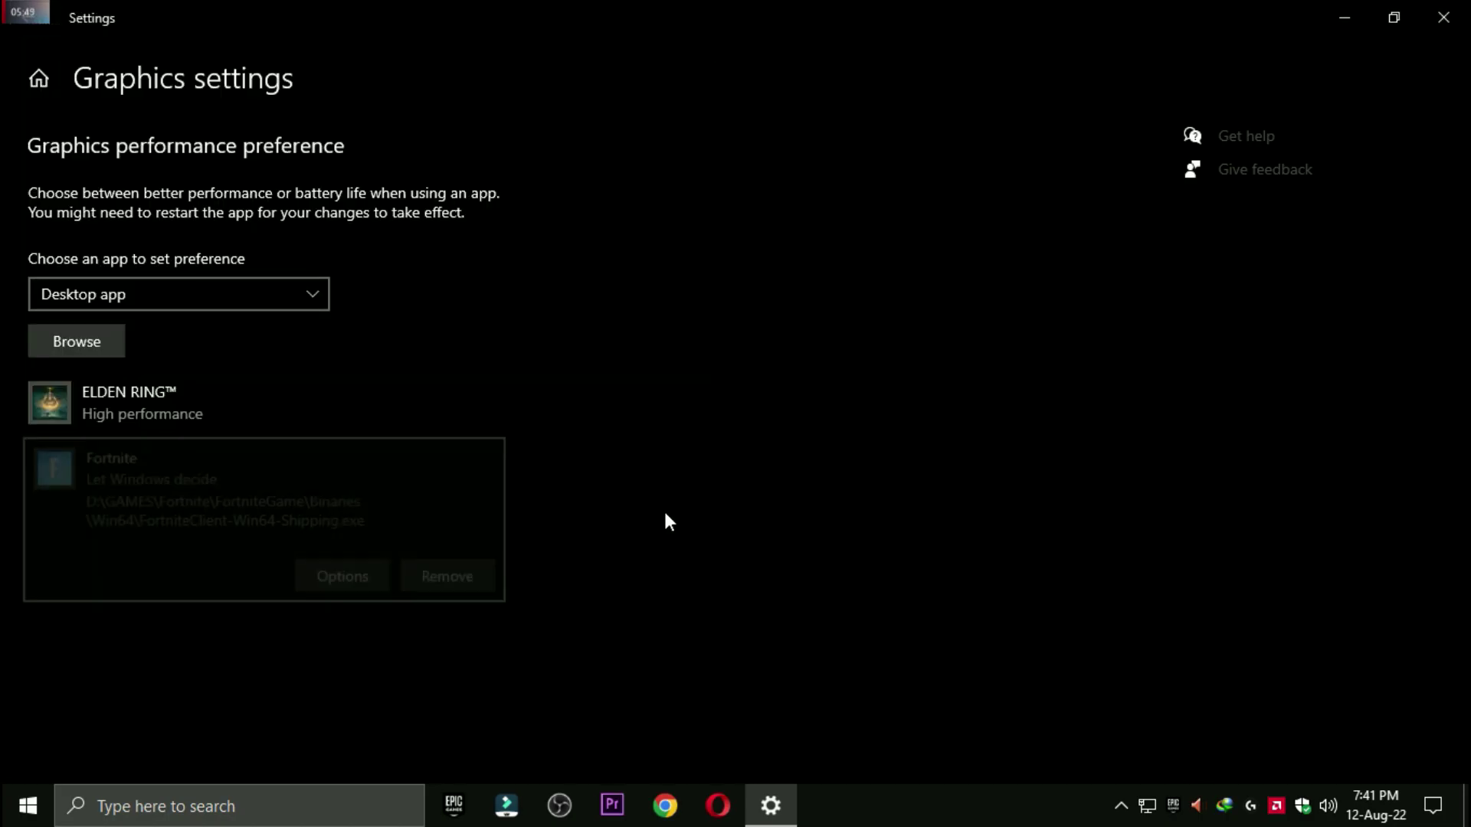
Step: Set Fortnite's graphics preference to High performance, save it and close Settings
{"action": "left_click", "coordinate": [344, 577]}
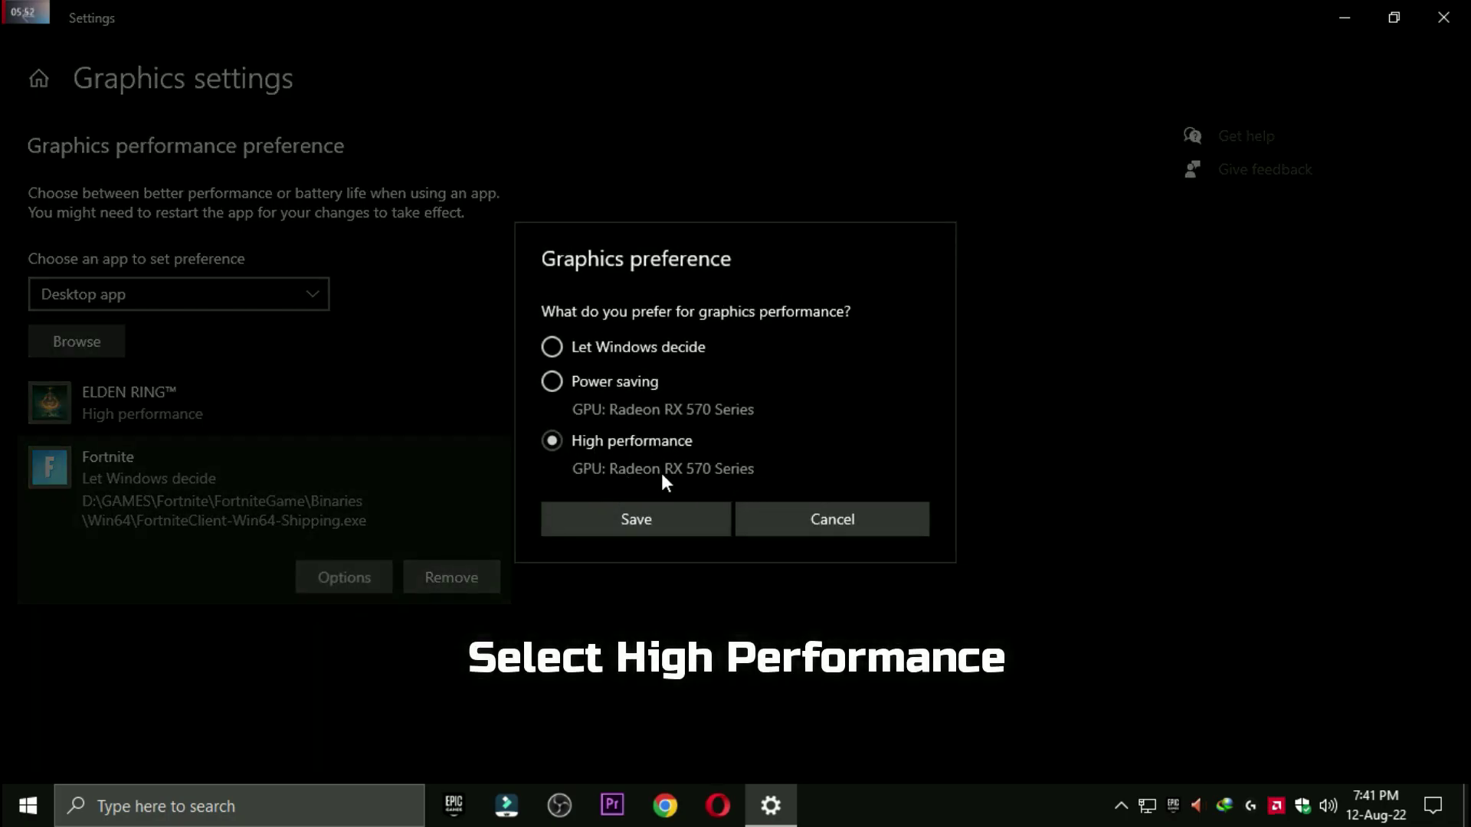
{"action": "left_click", "coordinate": [677, 517]}
{"action": "left_click", "coordinate": [1444, 17]}
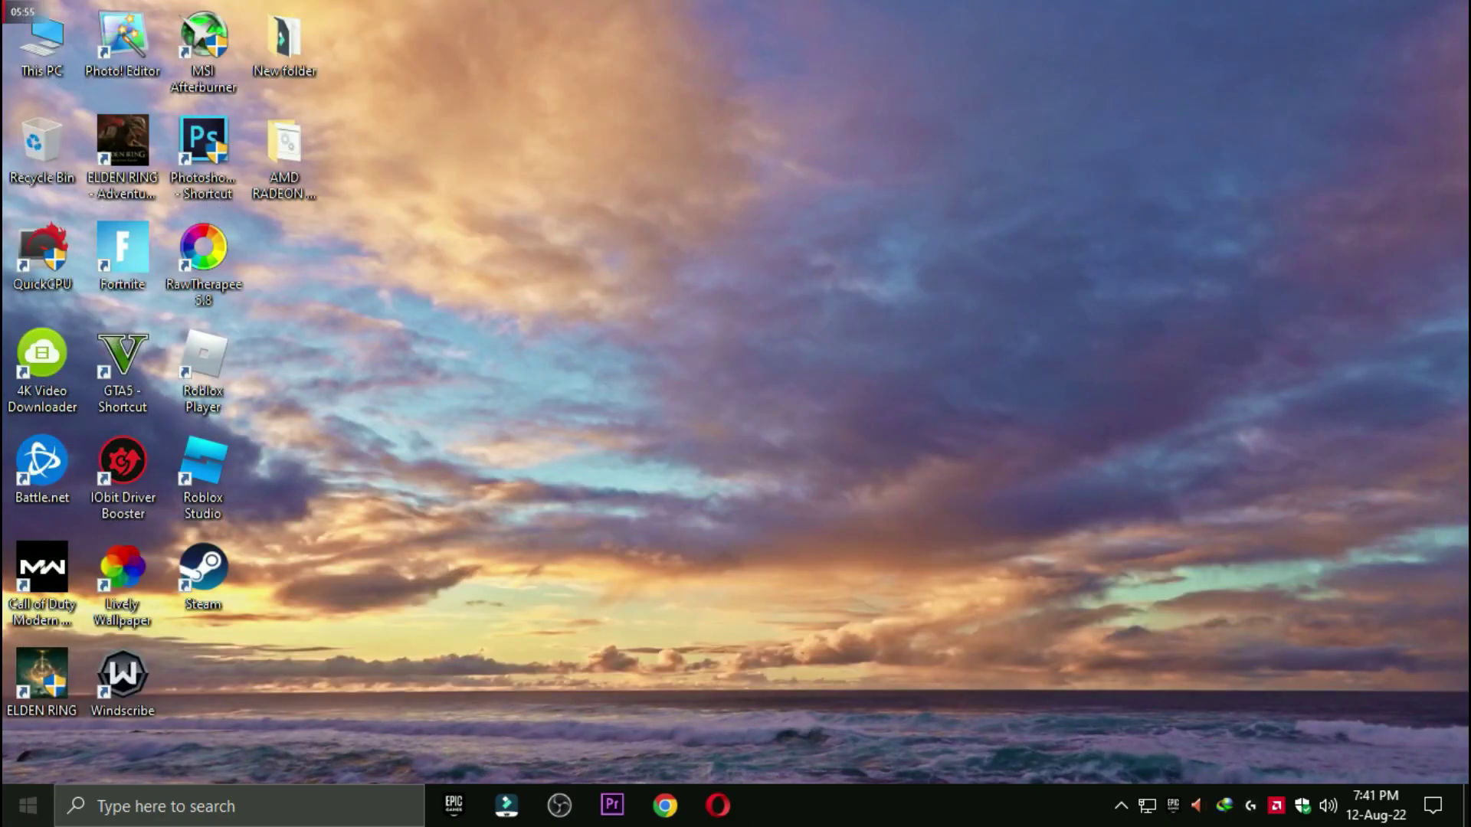
Step: Restart the PC to apply the changes
{"action": "left_click", "coordinate": [31, 803]}
{"action": "left_click", "coordinate": [28, 758]}
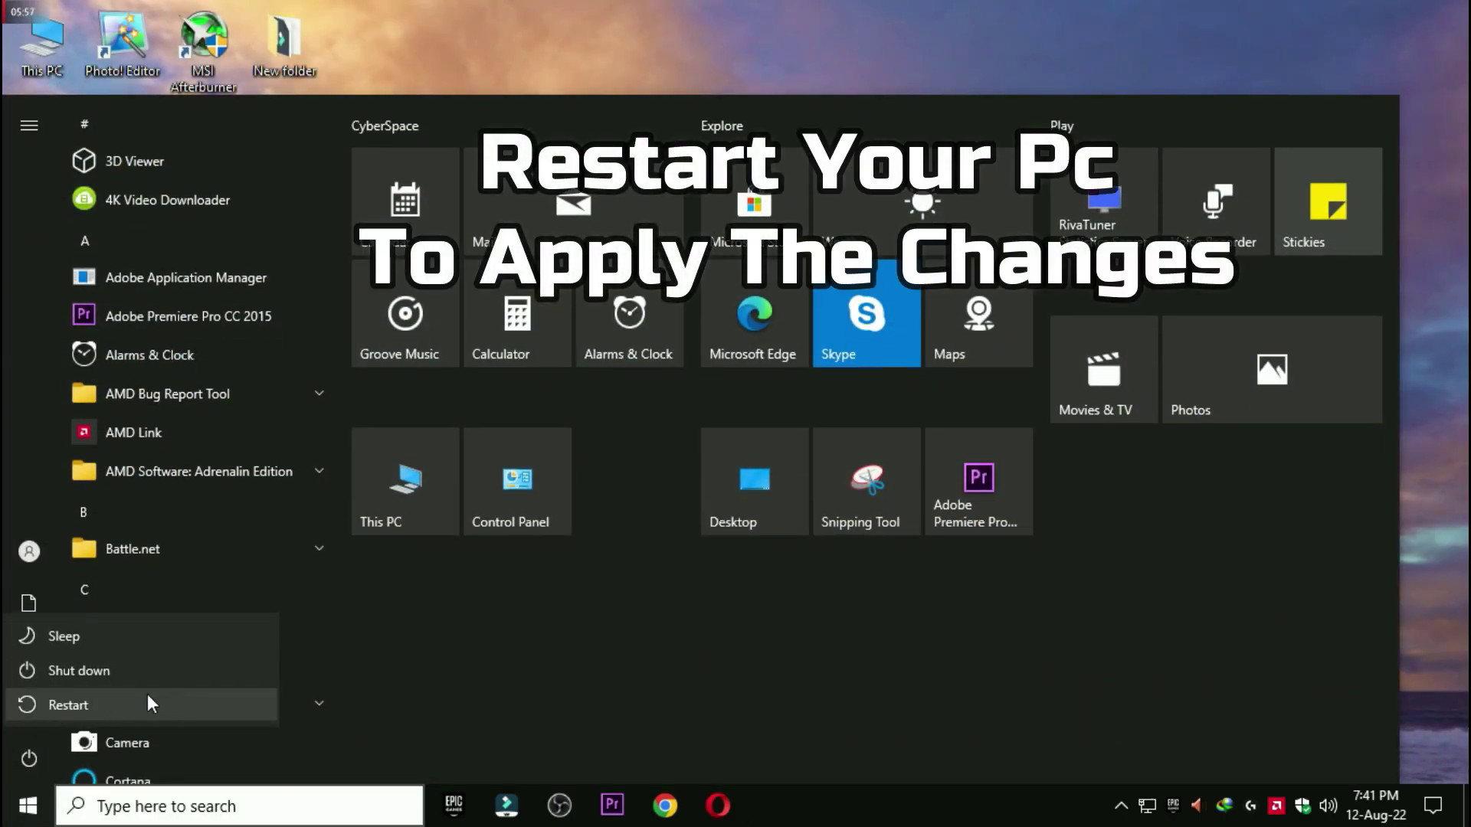